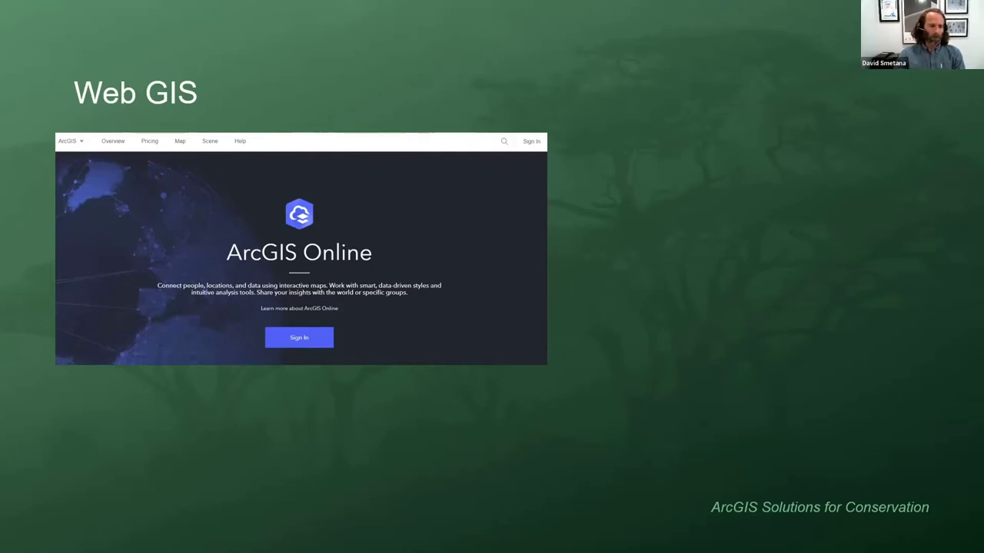
{"action": "key", "text": "Right"}
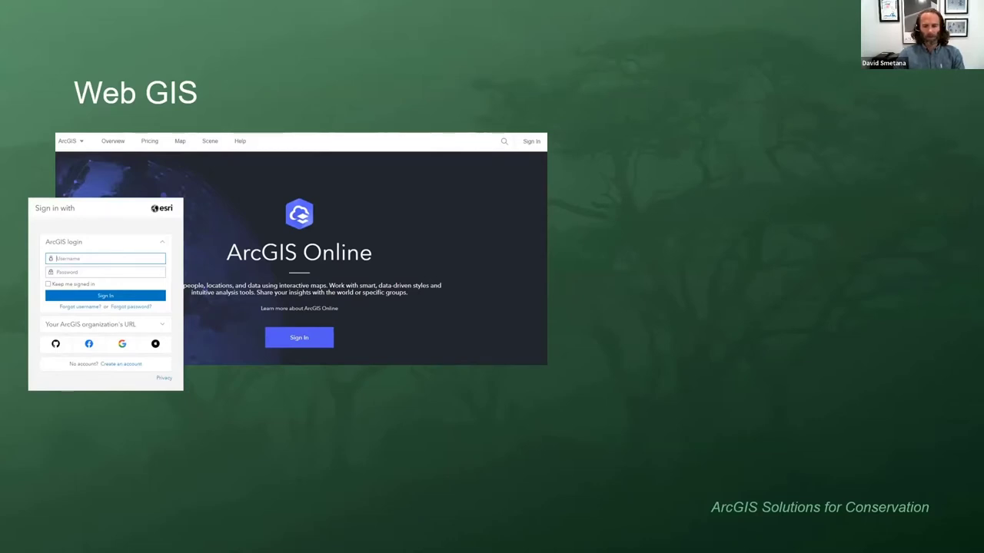
{"action": "key", "text": "Right"}
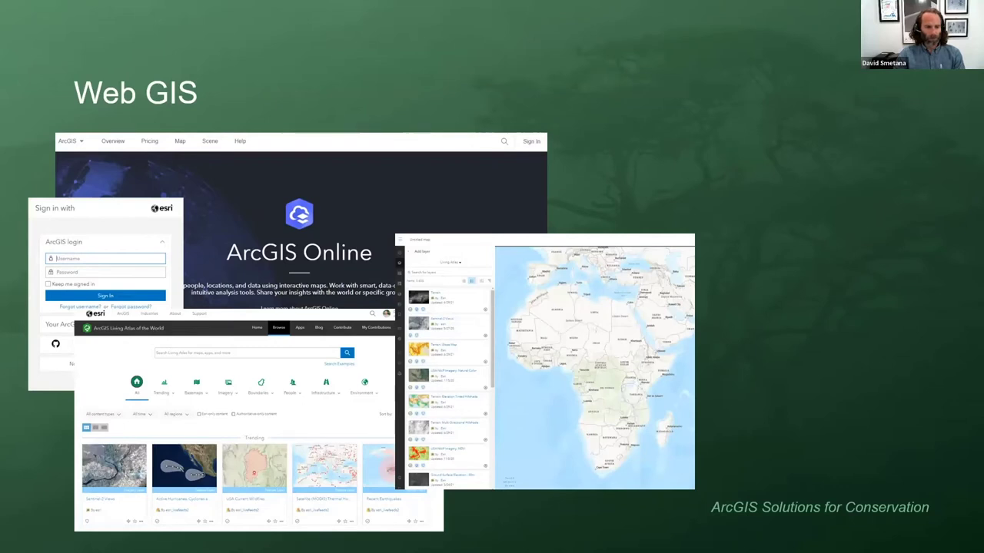
{"action": "key", "text": "Right"}
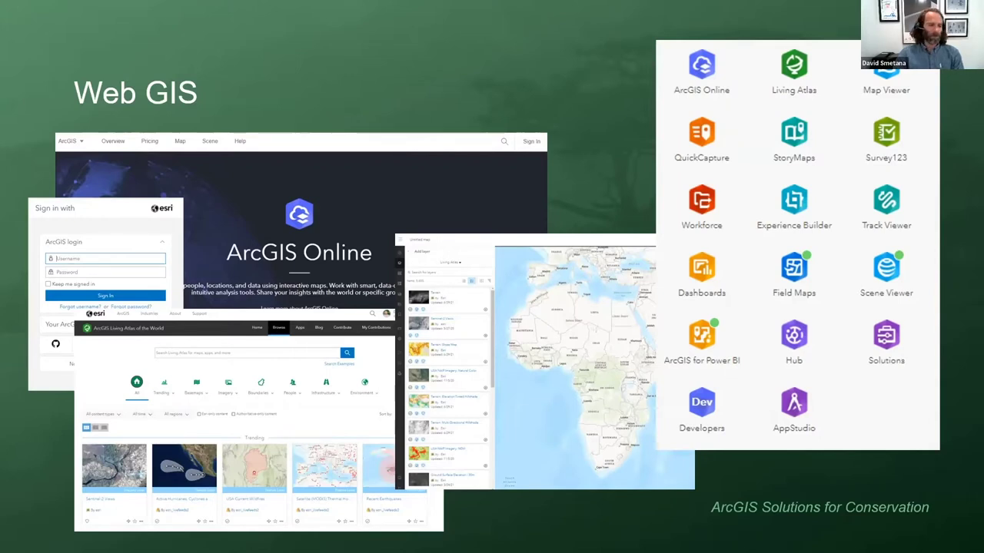
{"action": "key", "text": "Right"}
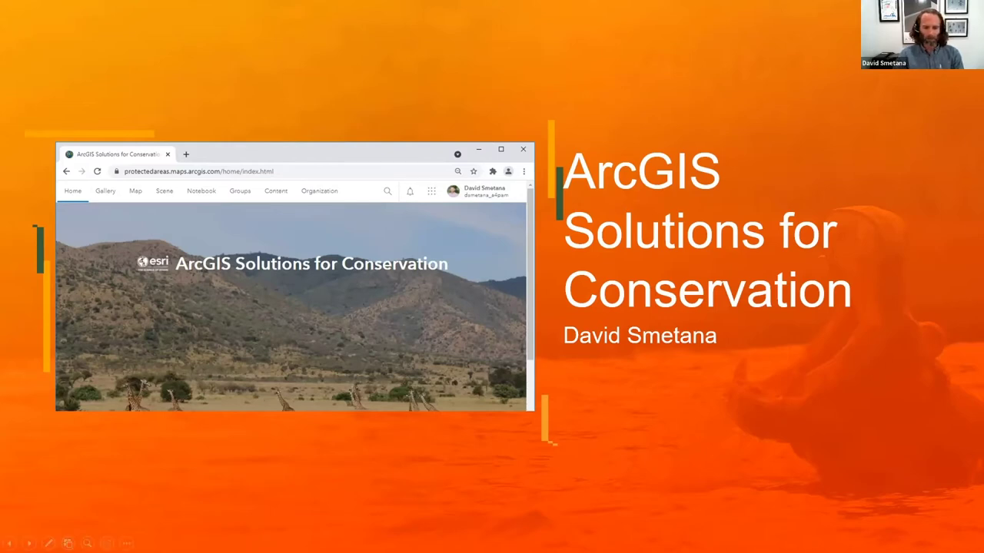
Switch to the browser showing the ArcGIS Solutions for Conservation home page and display the organization's available apps.
{"action": "left_click", "coordinate": [318, 301]}
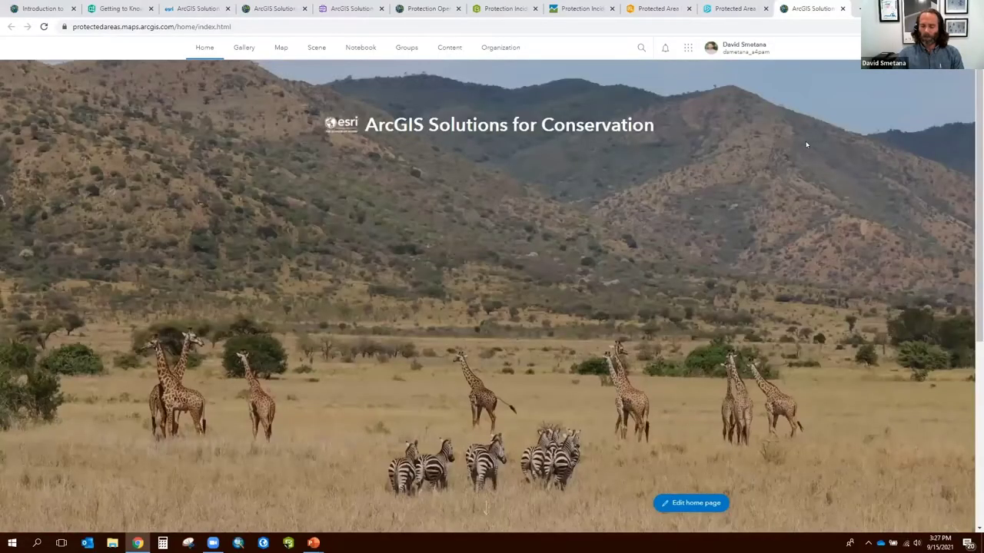
{"action": "left_click", "coordinate": [741, 51]}
{"action": "left_click", "coordinate": [744, 49]}
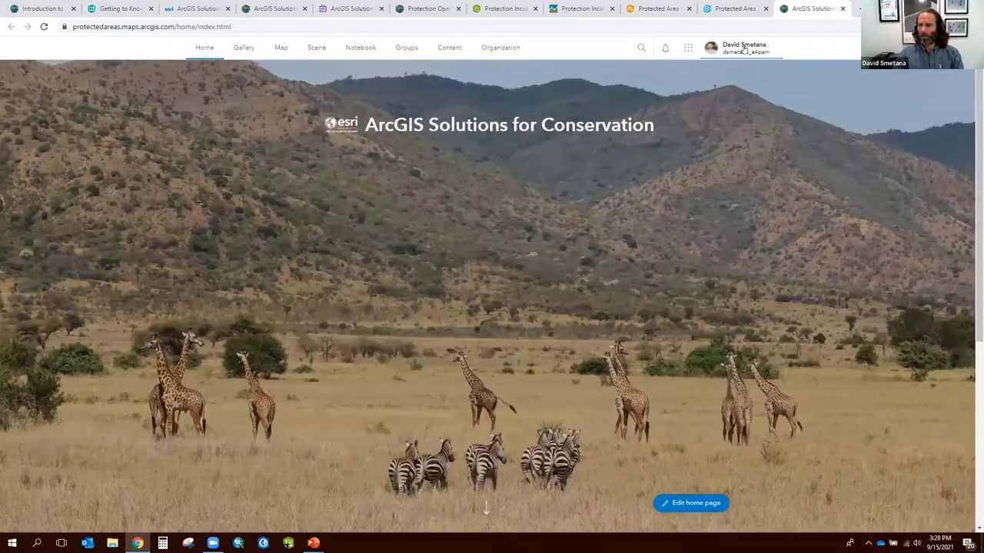
{"action": "left_click", "coordinate": [688, 47]}
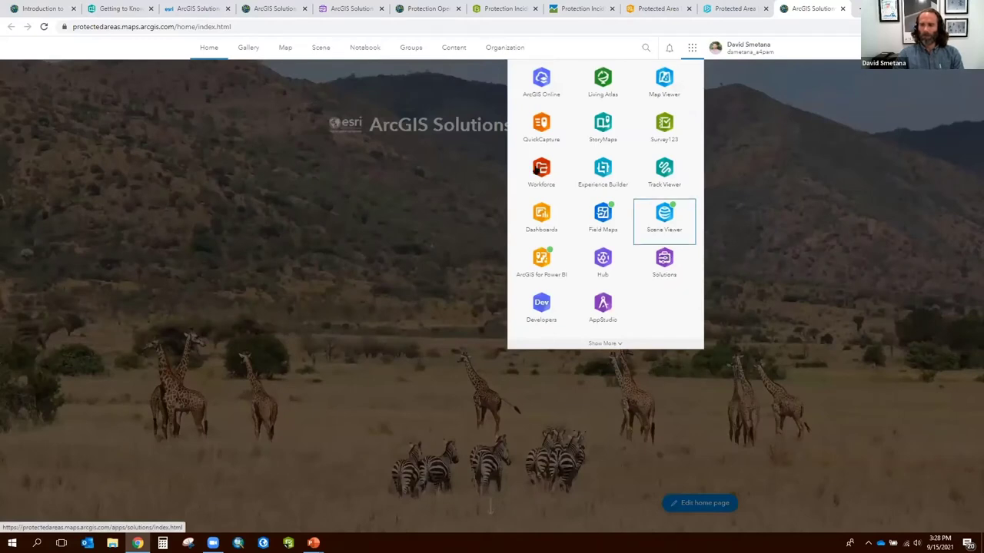
Review the Conservation industry solutions in ArcGIS Solutions, view the details of Protection Operations and close them.
{"action": "left_click", "coordinate": [338, 8]}
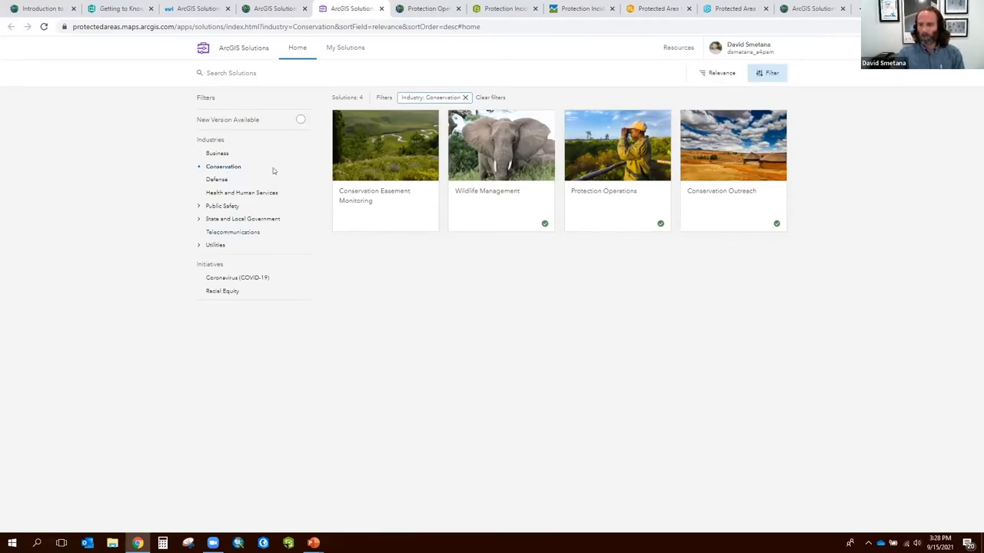
{"action": "mouse_move", "coordinate": [404, 169]}
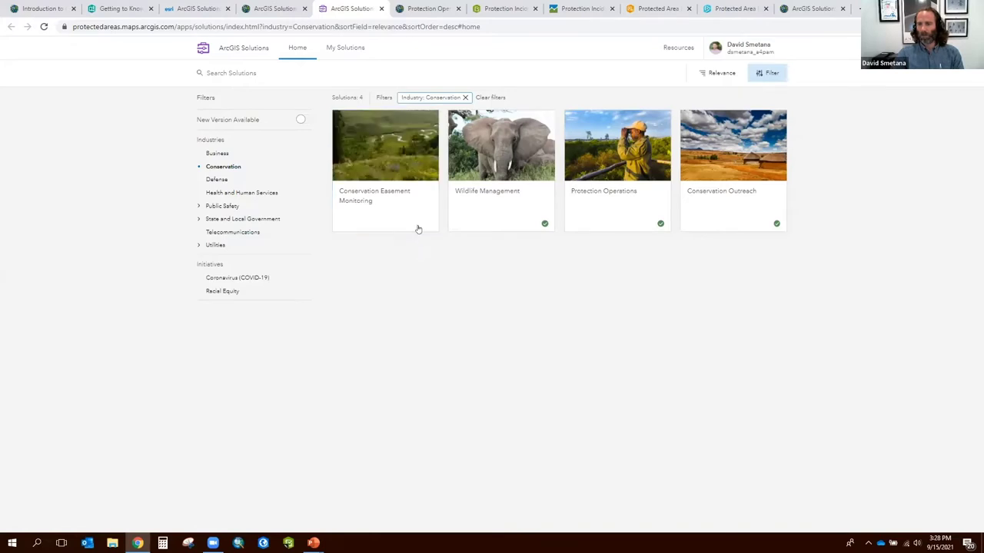
{"action": "mouse_move", "coordinate": [531, 202]}
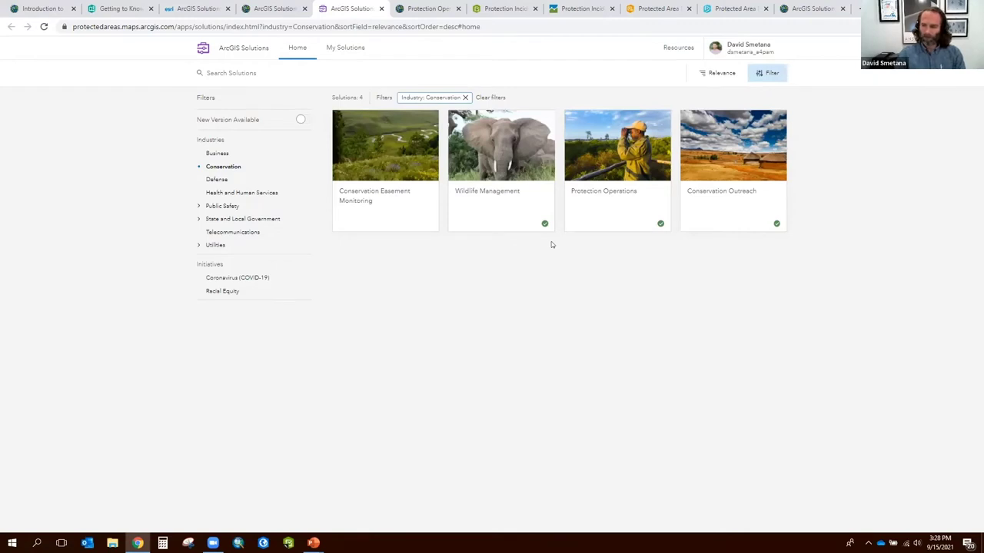
{"action": "mouse_move", "coordinate": [643, 209]}
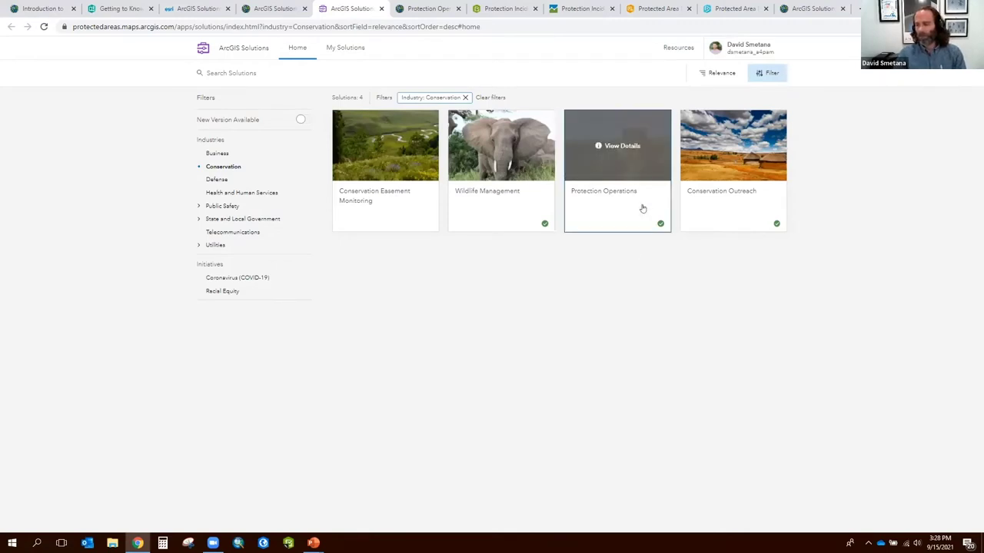
{"action": "mouse_move", "coordinate": [708, 219]}
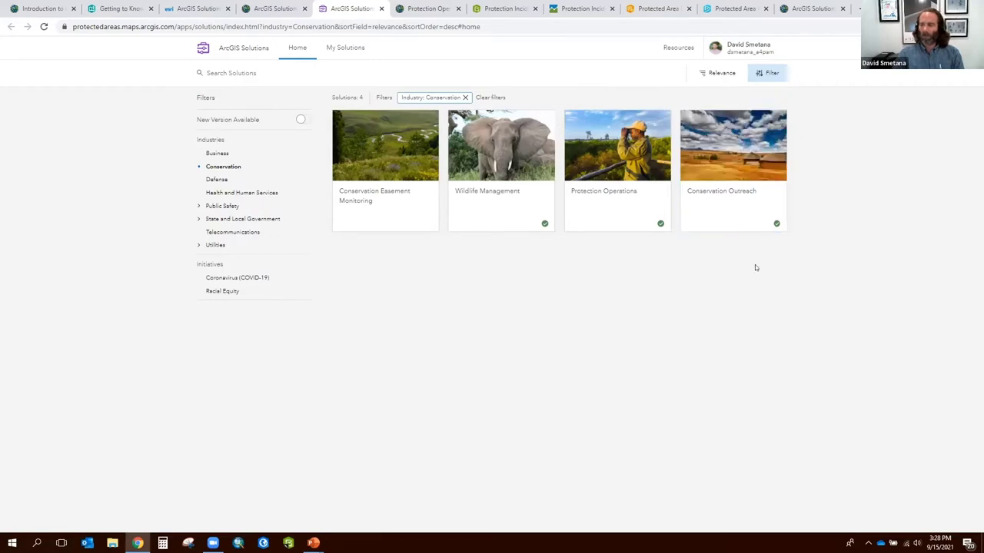
{"action": "mouse_move", "coordinate": [564, 203]}
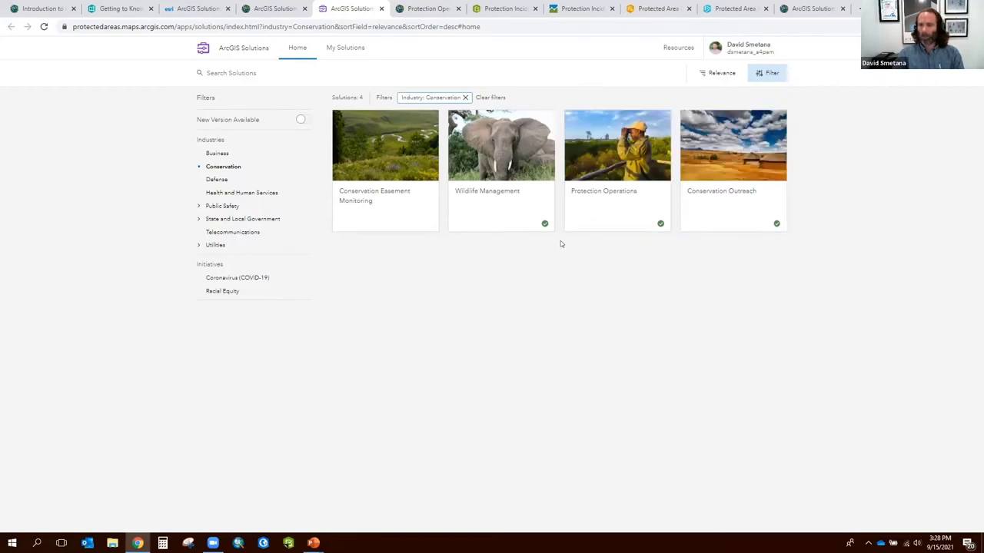
{"action": "left_click", "coordinate": [615, 146]}
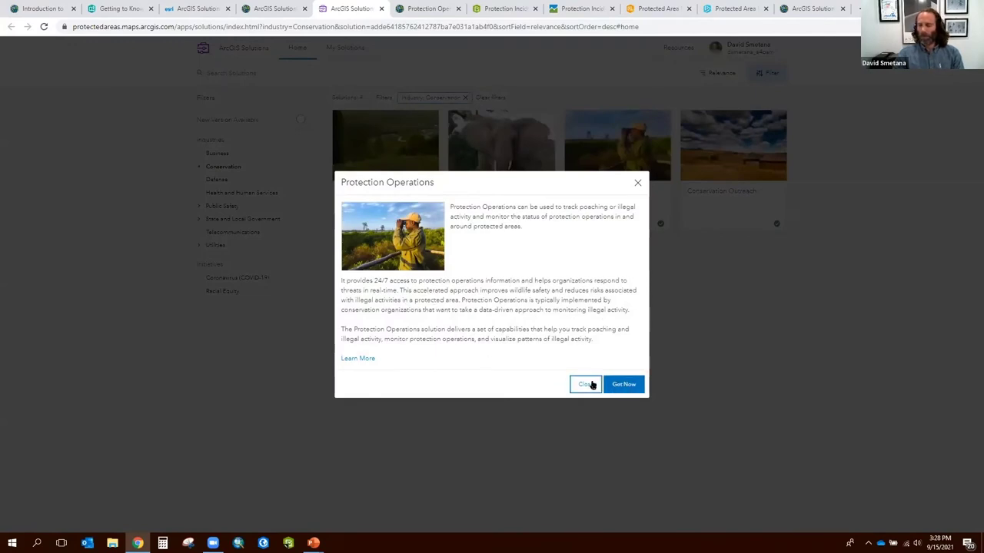
{"action": "left_click", "coordinate": [592, 384]}
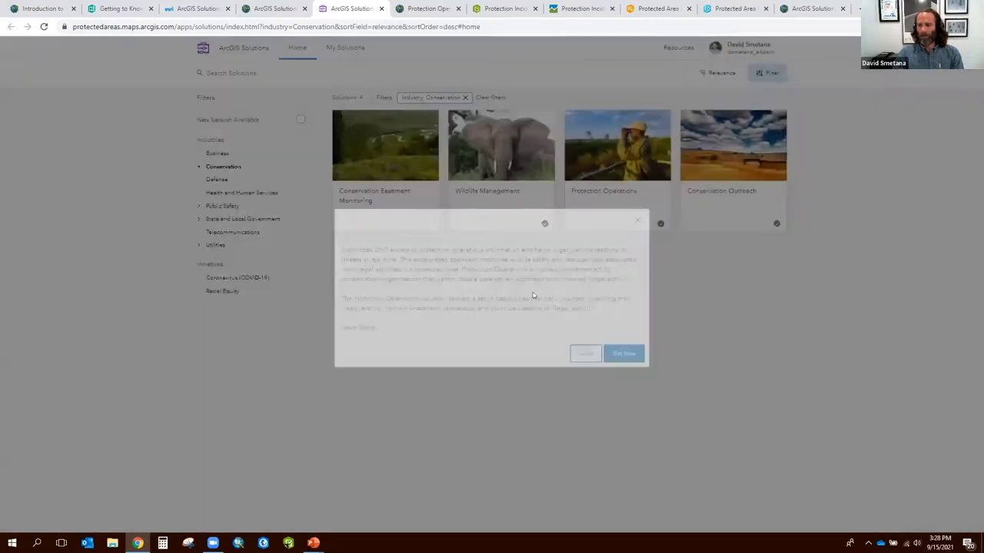
Examine the deployed Protection Operations item page, from its description through all apps and layers in the Solution Contents.
{"action": "left_click", "coordinate": [412, 8]}
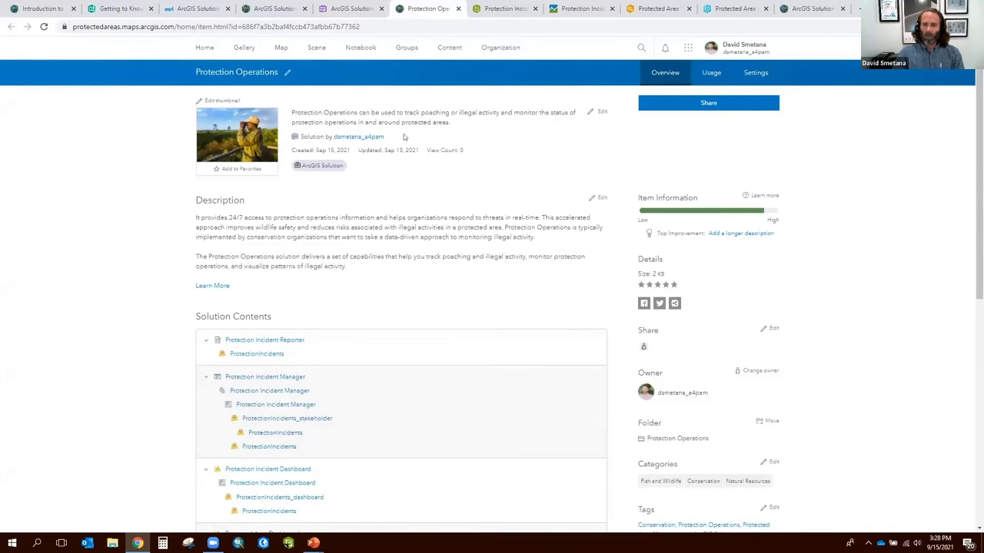
{"action": "scroll", "coordinate": [691, 159], "scroll_direction": "down", "scroll_amount": 3}
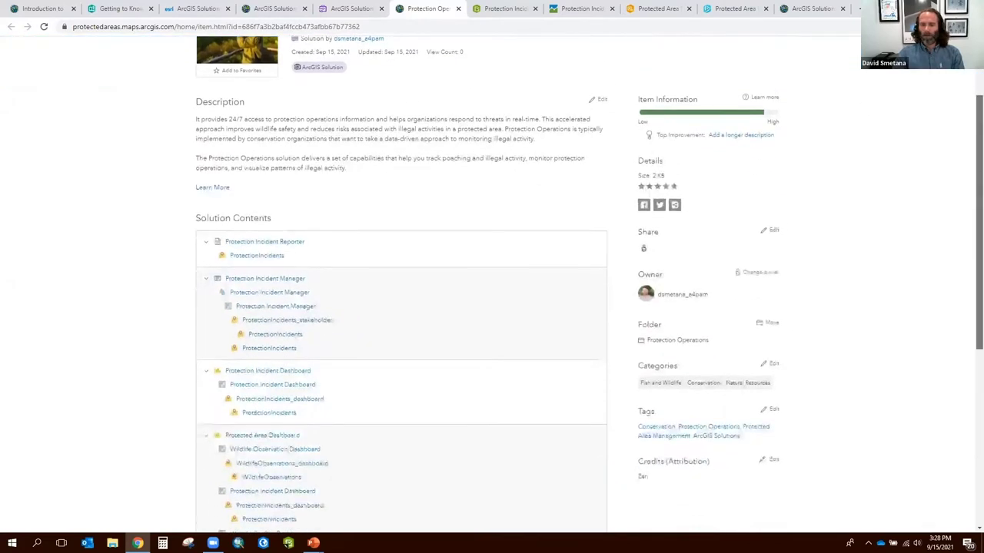
{"action": "scroll", "coordinate": [297, 365], "scroll_direction": "down", "scroll_amount": 2}
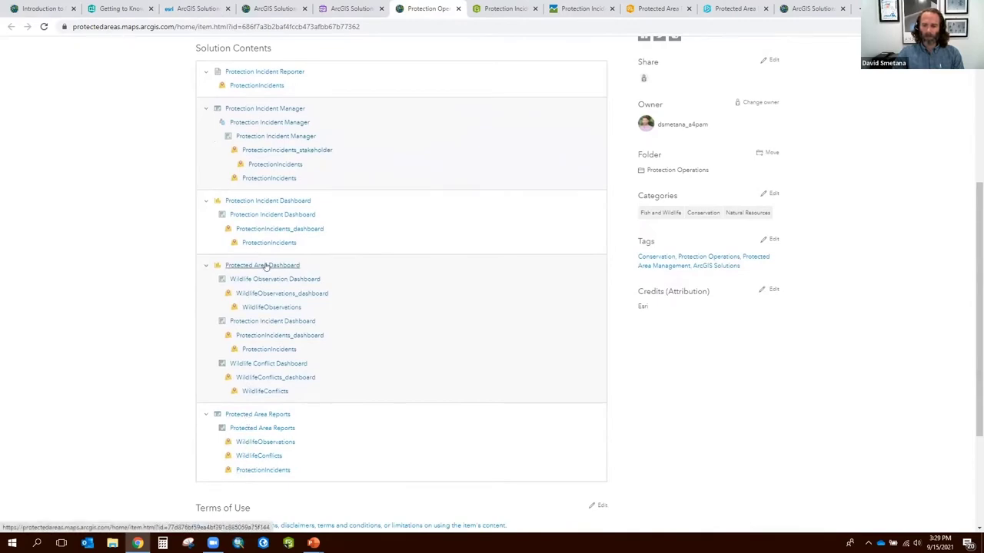
{"action": "scroll", "coordinate": [278, 267], "scroll_direction": "up", "scroll_amount": 1}
{"action": "scroll", "coordinate": [278, 268], "scroll_direction": "up", "scroll_amount": 2}
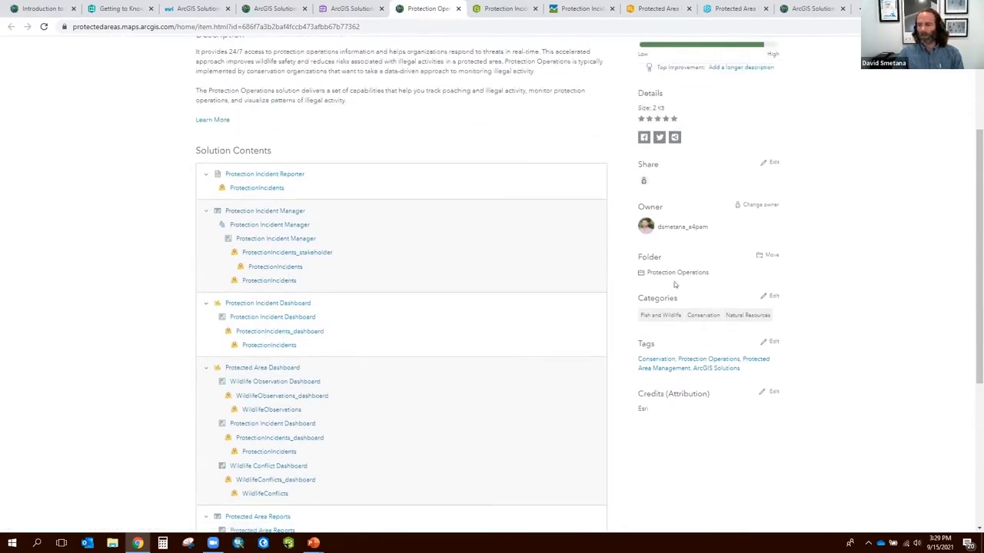
{"action": "scroll", "coordinate": [979, 292], "scroll_direction": "up", "scroll_amount": 3}
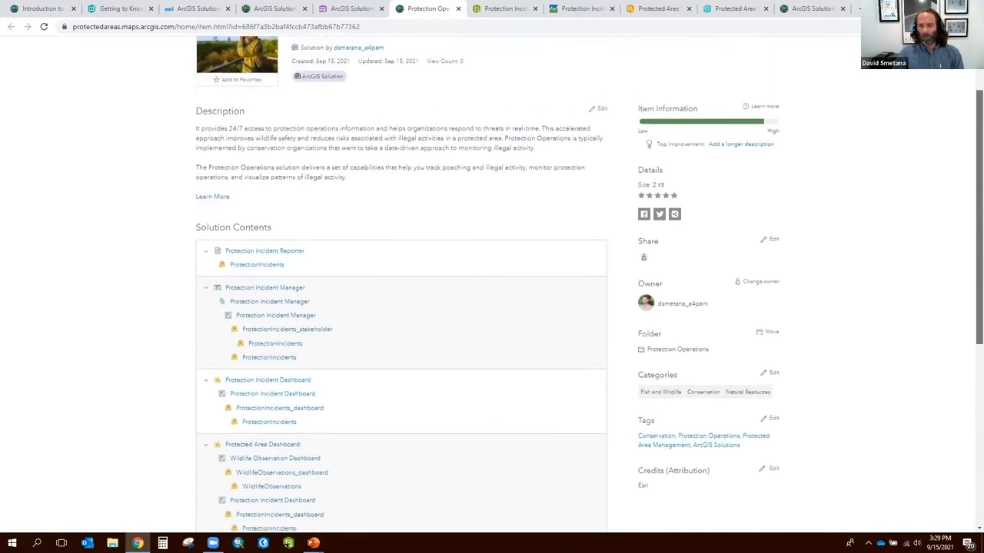
{"action": "scroll", "coordinate": [935, 213], "scroll_direction": "up", "scroll_amount": 1}
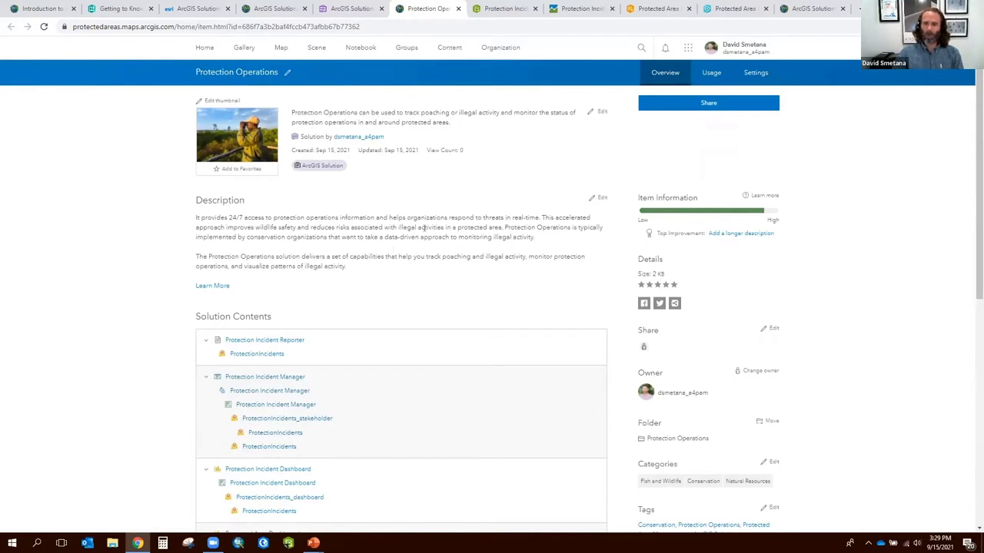
{"action": "scroll", "coordinate": [460, 197], "scroll_direction": "down", "scroll_amount": 1}
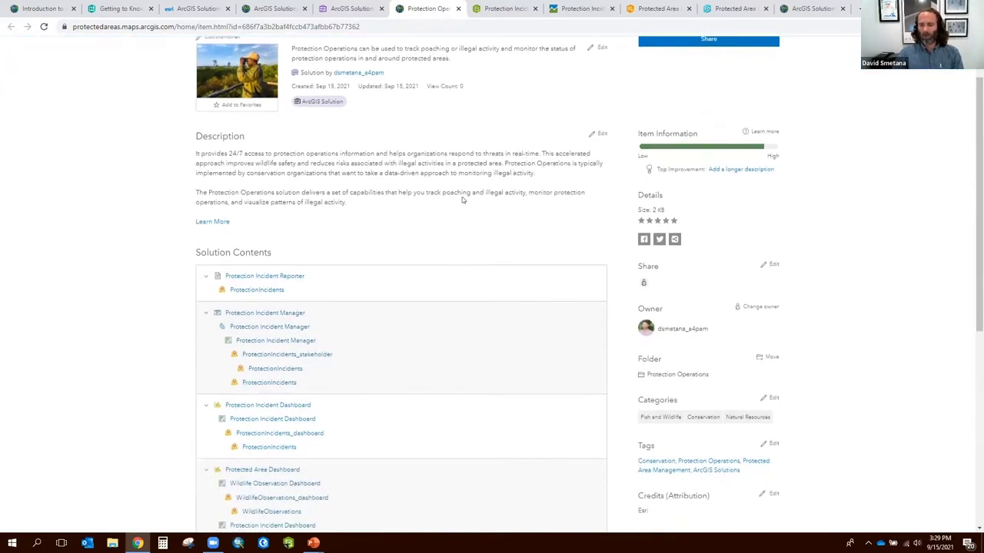
{"action": "scroll", "coordinate": [463, 202], "scroll_direction": "down", "scroll_amount": 2}
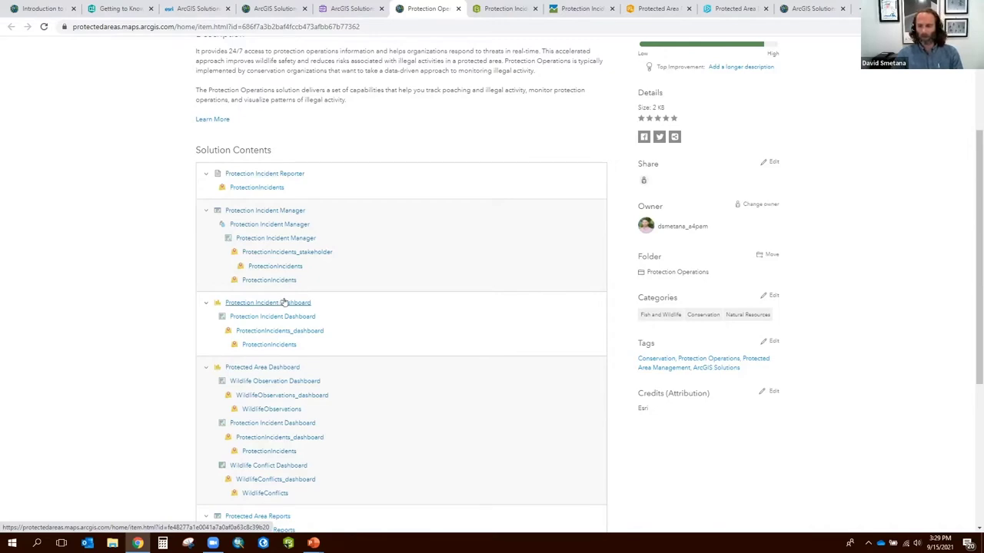
{"action": "scroll", "coordinate": [395, 318], "scroll_direction": "down", "scroll_amount": 3}
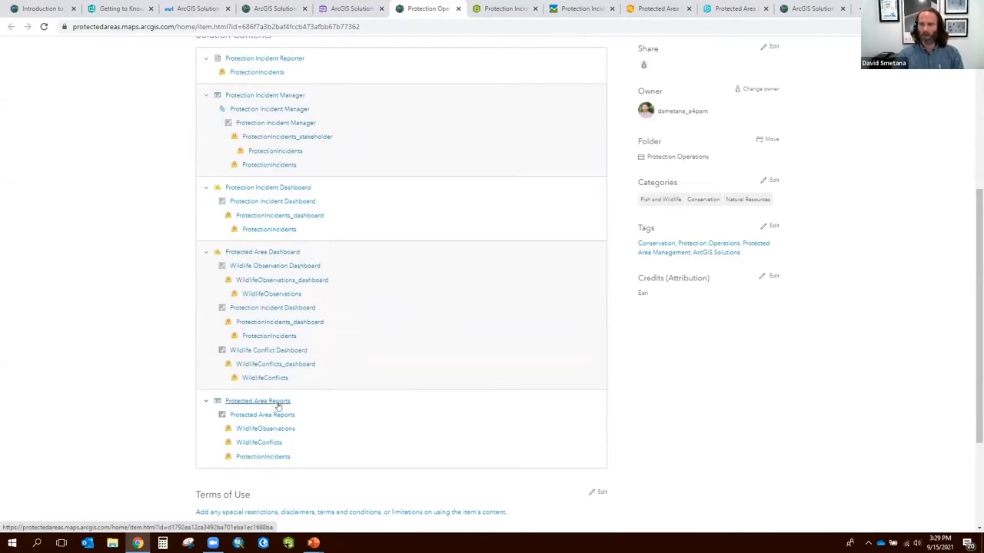
In the Protection Incident Reporter survey, choose Poaching as the illegal incident type and review the Poaching Incident questions.
{"action": "left_click", "coordinate": [496, 8]}
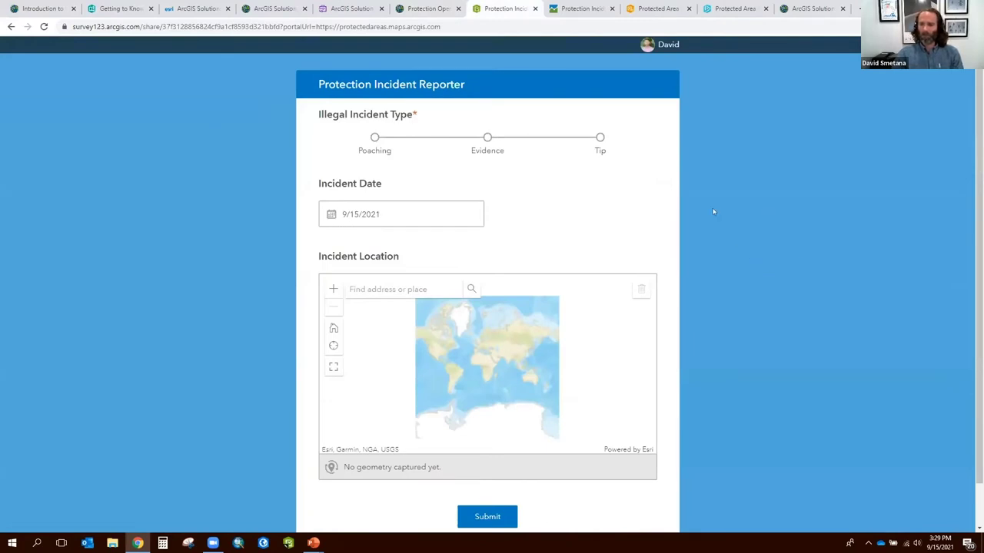
{"action": "left_click", "coordinate": [374, 138]}
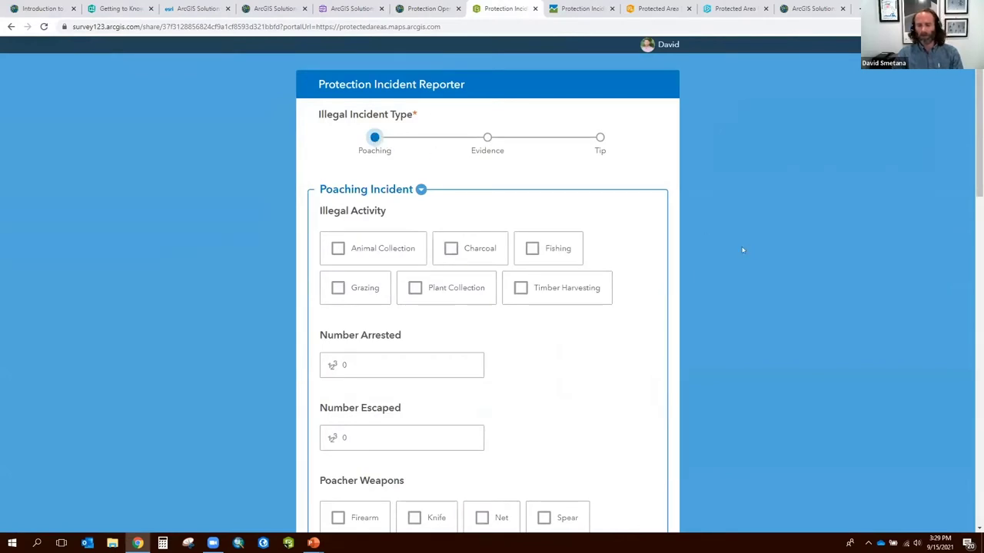
{"action": "scroll", "coordinate": [745, 256], "scroll_direction": "down", "scroll_amount": 2}
{"action": "scroll", "coordinate": [746, 267], "scroll_direction": "down", "scroll_amount": 4}
{"action": "scroll", "coordinate": [751, 292], "scroll_direction": "down", "scroll_amount": 5}
{"action": "scroll", "coordinate": [750, 294], "scroll_direction": "up", "scroll_amount": 8}
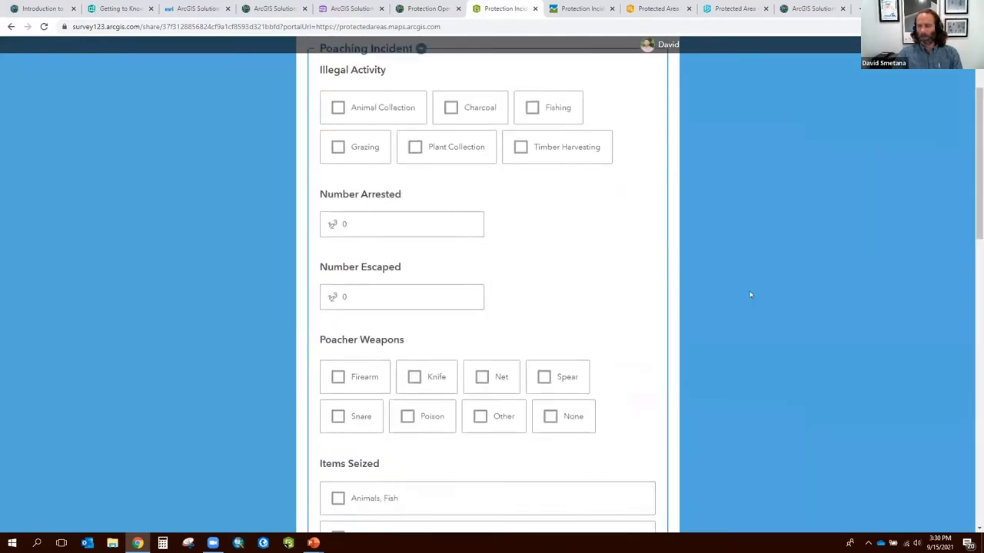
{"action": "scroll", "coordinate": [750, 294], "scroll_direction": "up", "scroll_amount": 3}
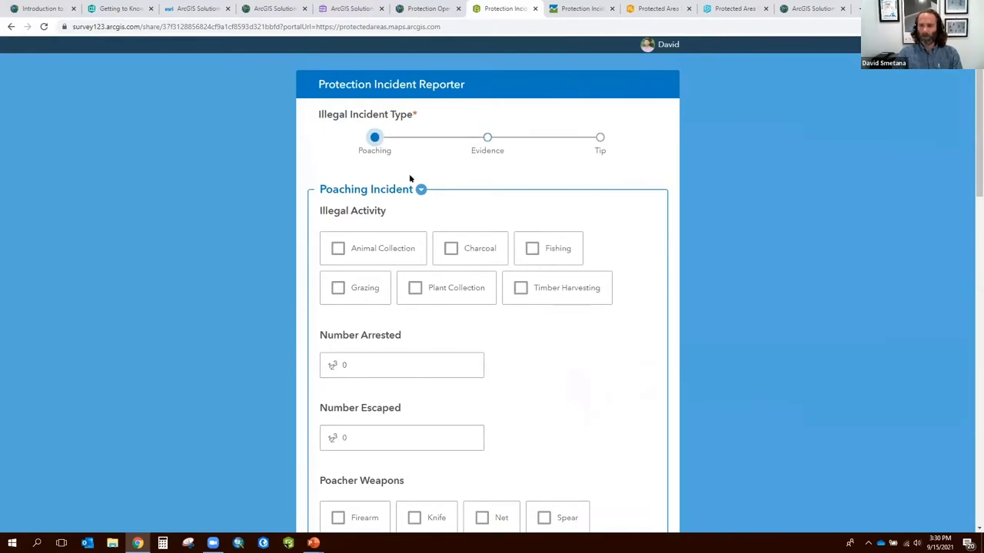
Switch the illegal incident type to Evidence and to Tip, reviewing the survey questions for each.
{"action": "left_click", "coordinate": [488, 138]}
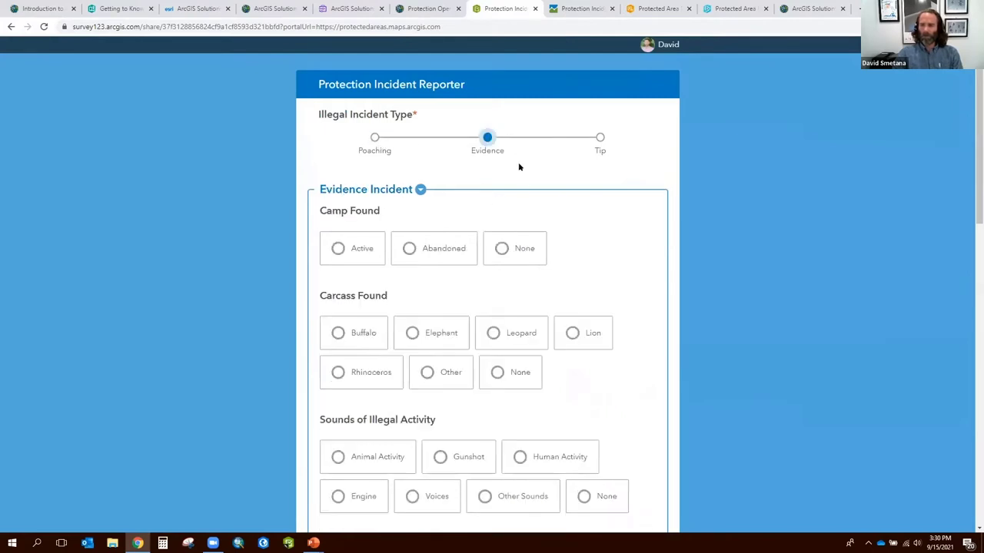
{"action": "scroll", "coordinate": [616, 283], "scroll_direction": "down", "scroll_amount": 3}
{"action": "scroll", "coordinate": [616, 283], "scroll_direction": "up", "scroll_amount": 3}
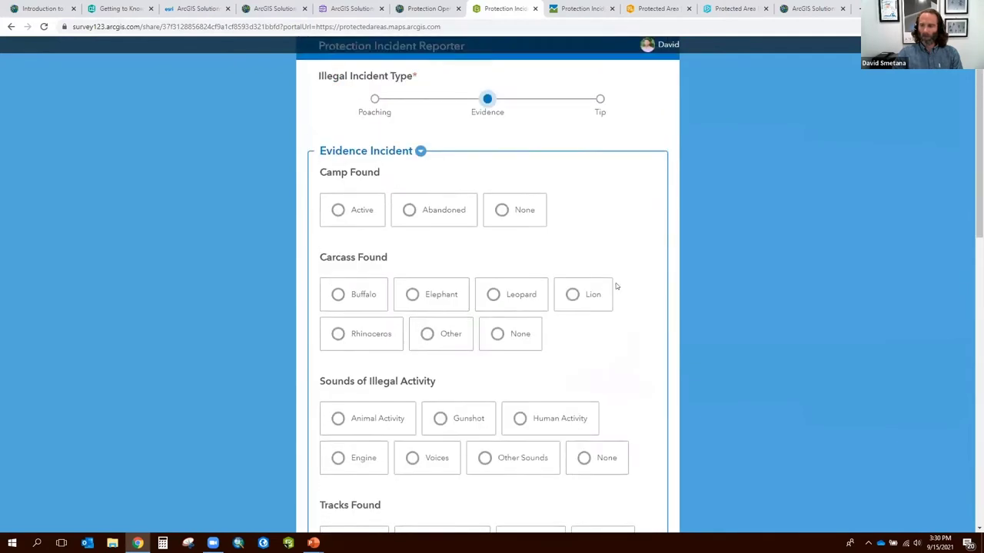
{"action": "left_click", "coordinate": [599, 137]}
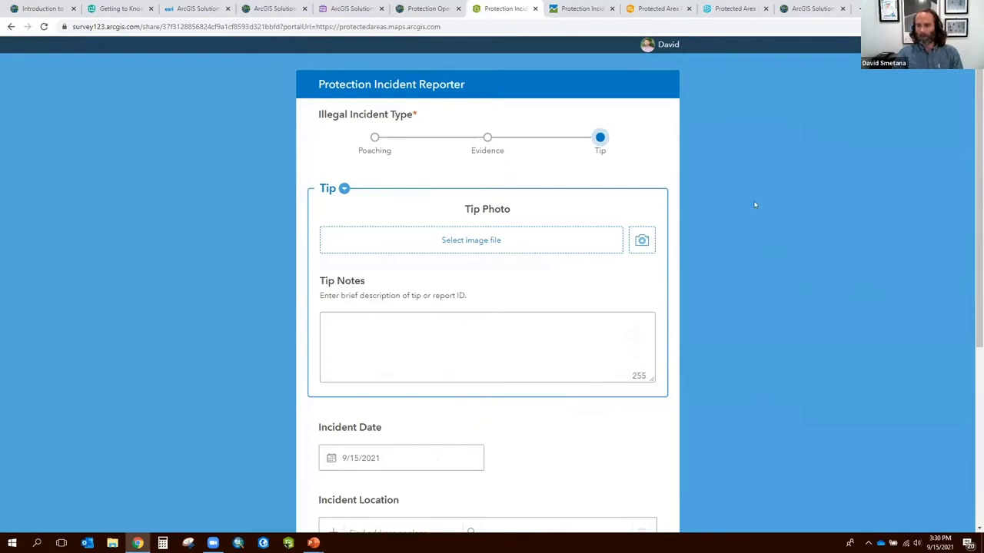
{"action": "scroll", "coordinate": [718, 275], "scroll_direction": "down", "scroll_amount": 4}
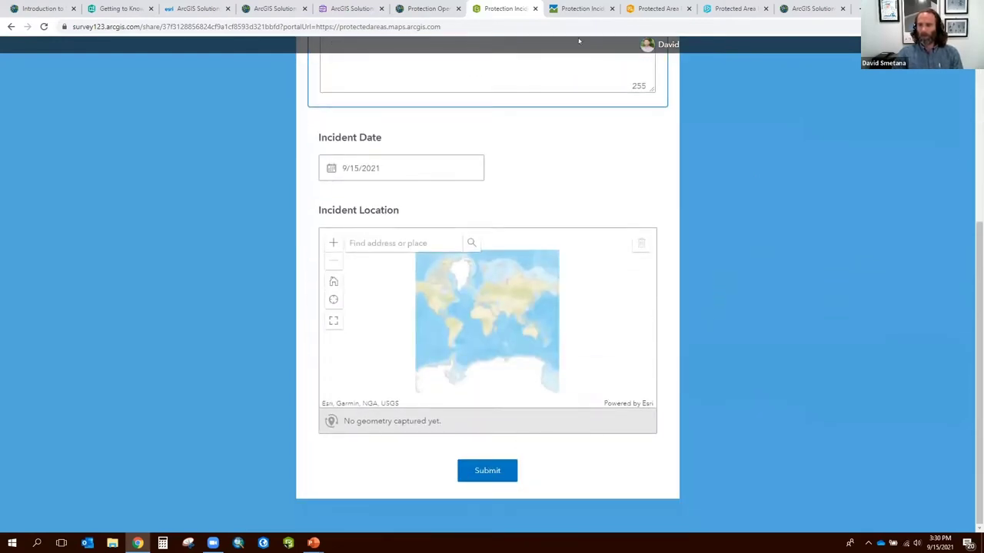
Open the Protection Incident Manager and select the submitted Tip report to view its status and location.
{"action": "left_click", "coordinate": [576, 9]}
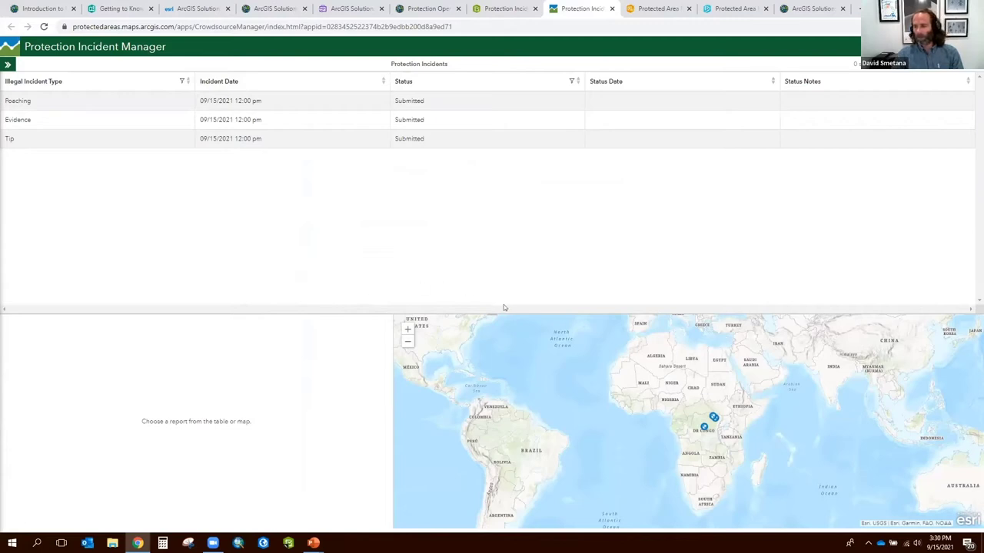
{"action": "left_click", "coordinate": [447, 136]}
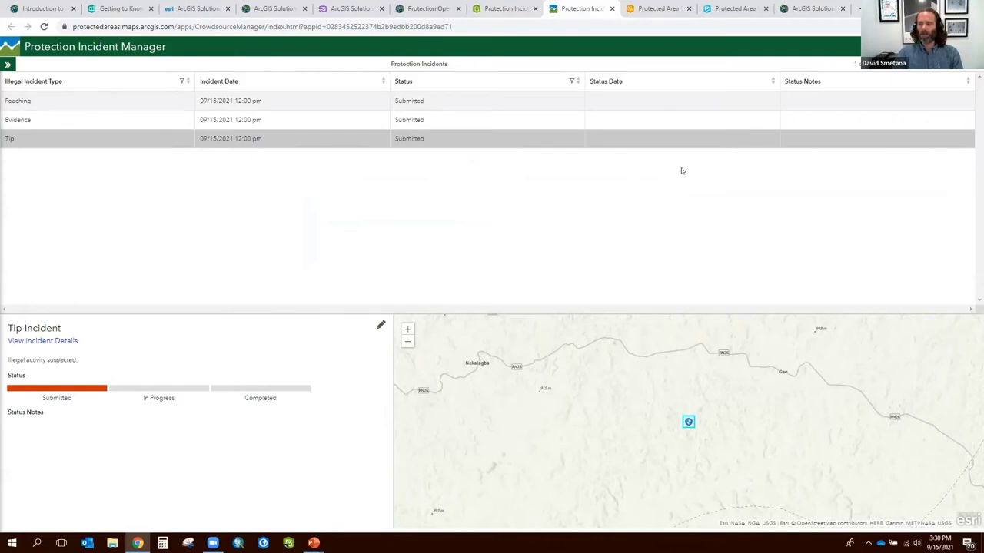
In the Protected Area Dashboard, select the Tip Incident from the open protection incidents to view its location and details.
{"action": "left_click", "coordinate": [659, 8]}
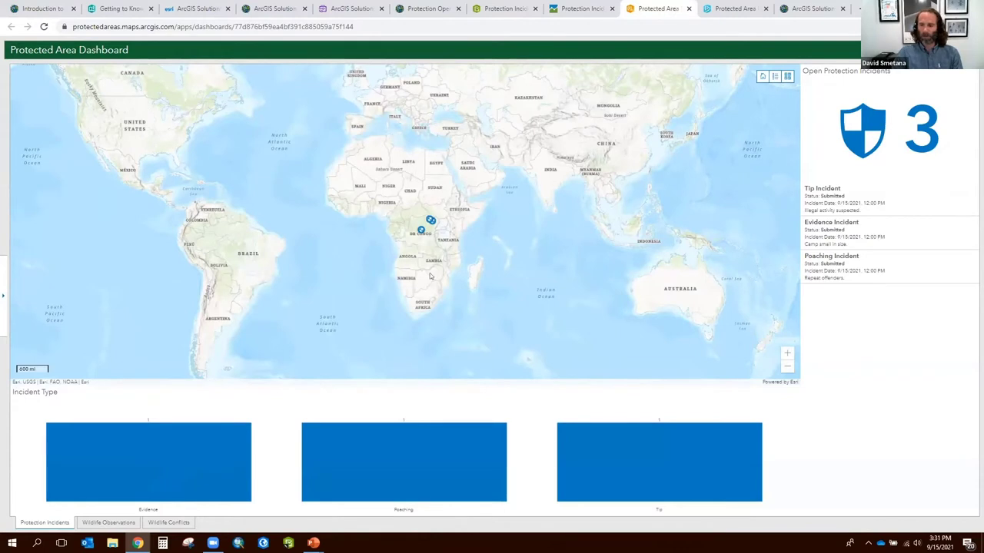
{"action": "left_click", "coordinate": [851, 203]}
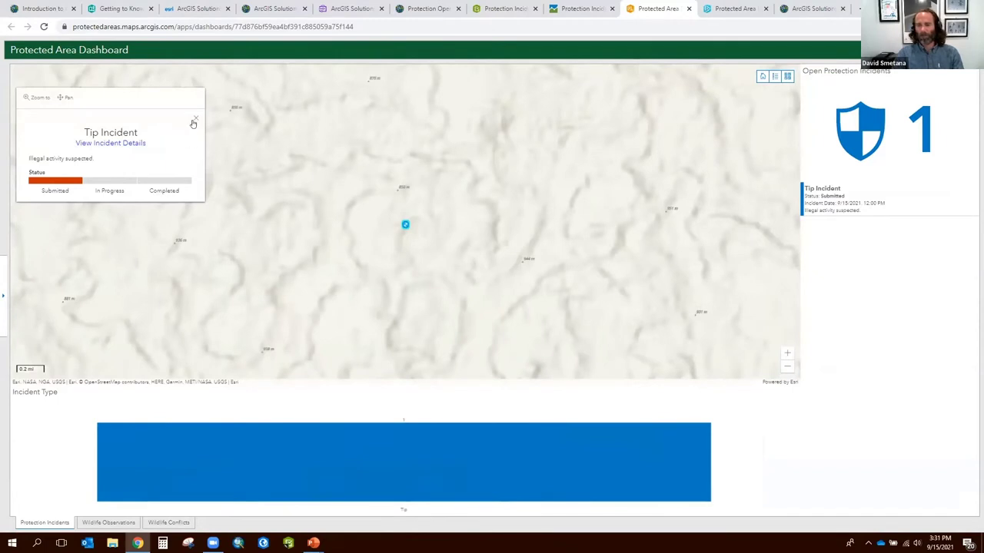
Open the Protected Area Reports app, view the Poaching Incidents attribute table and collapse it again.
{"action": "left_click", "coordinate": [736, 9]}
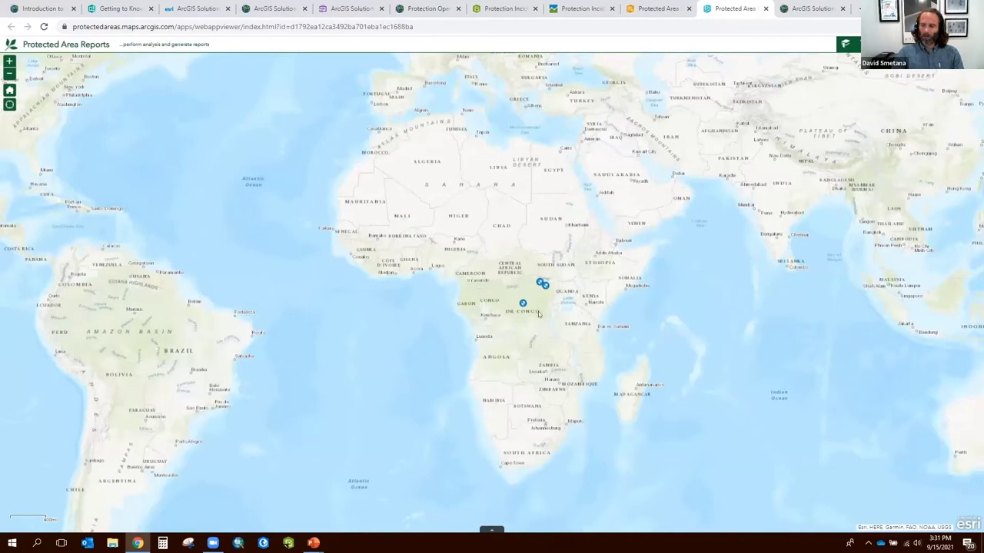
{"action": "left_click", "coordinate": [491, 530]}
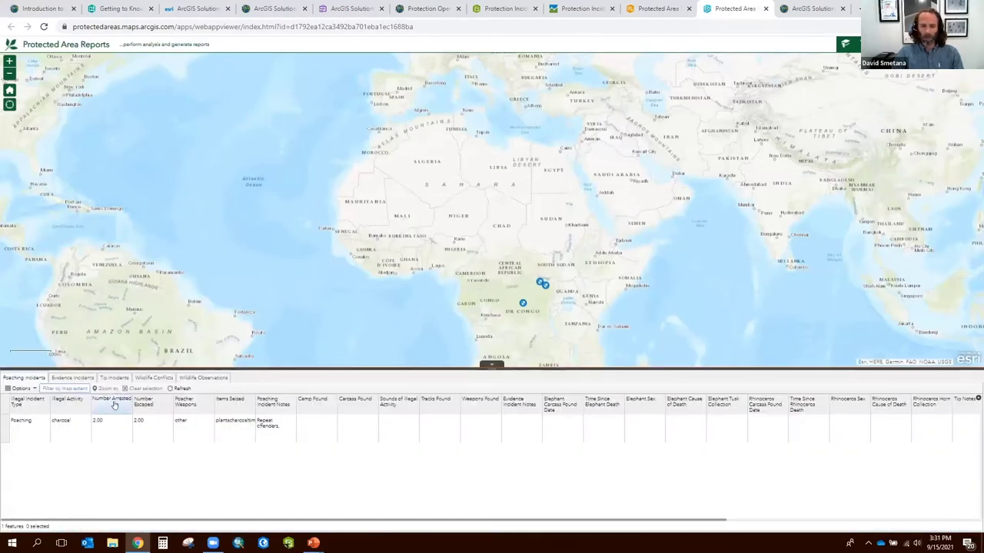
{"action": "left_click", "coordinate": [493, 364]}
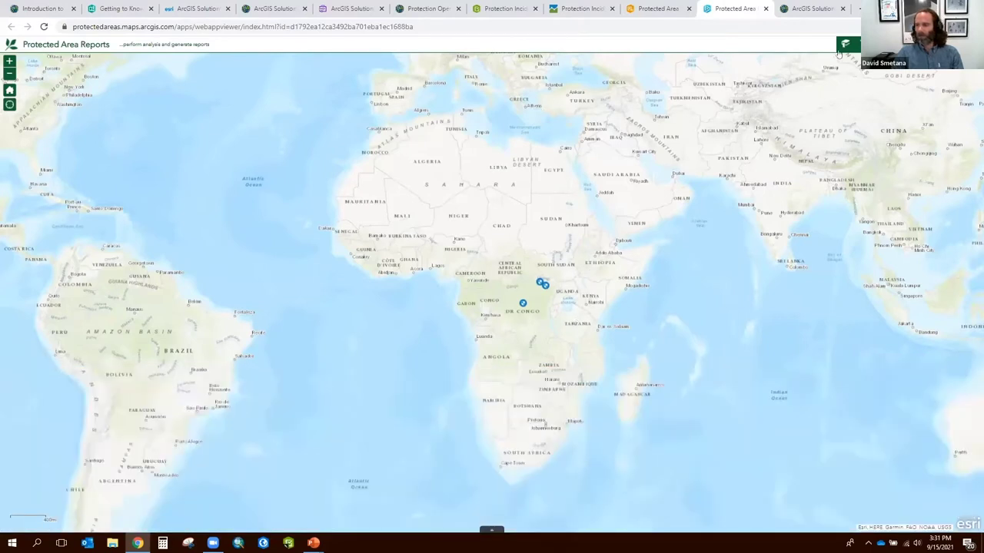
Review the analysis tools available in Protected Area Reports for the Congo incidents, and open the map print options.
{"action": "left_click_drag", "start_coordinate": [494, 270], "coordinate": [569, 321]}
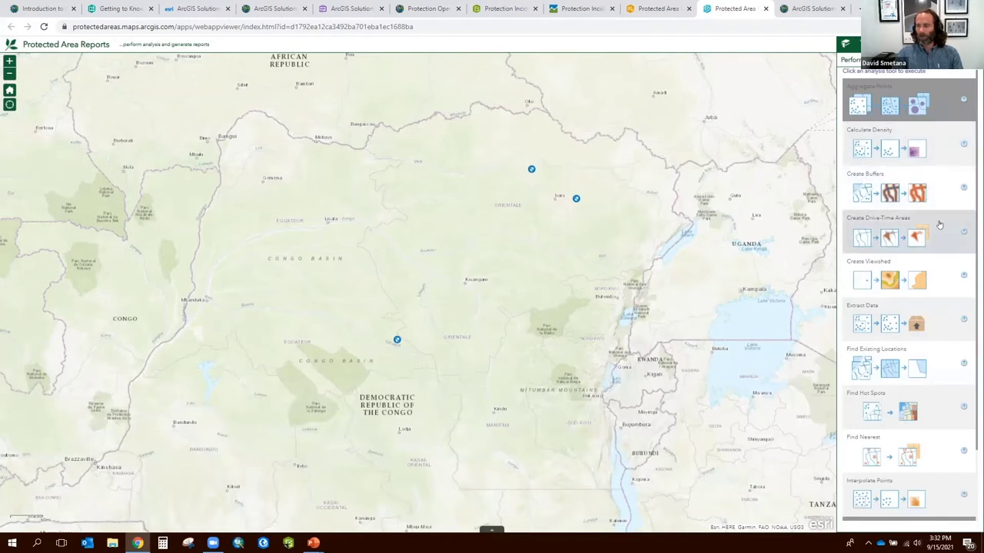
{"action": "scroll", "coordinate": [947, 229], "scroll_direction": "down", "scroll_amount": 1}
{"action": "scroll", "coordinate": [947, 229], "scroll_direction": "up", "scroll_amount": 1}
{"action": "left_click", "coordinate": [975, 59]}
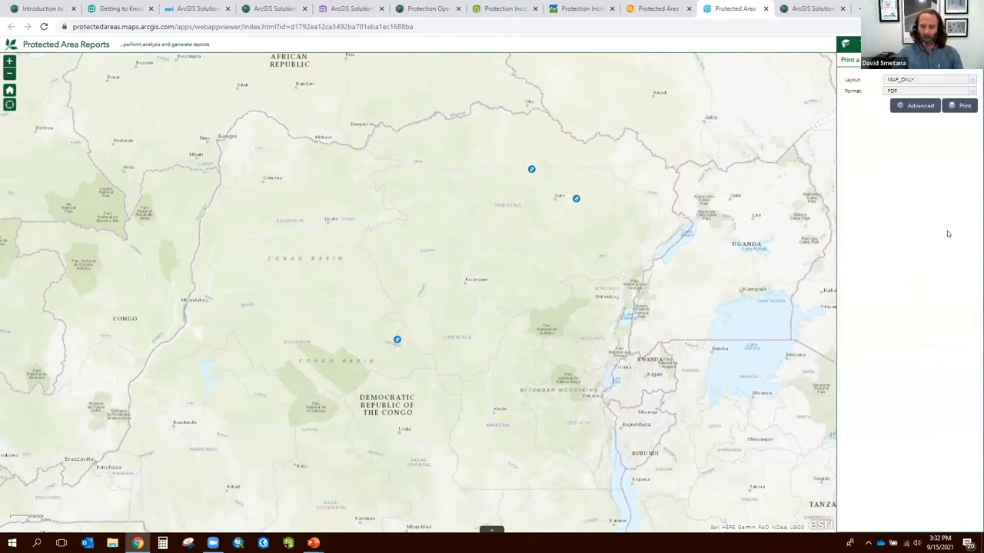
Review the Introduction to Conservation documentation page and its solutions for managing protected areas.
{"action": "left_click", "coordinate": [47, 10]}
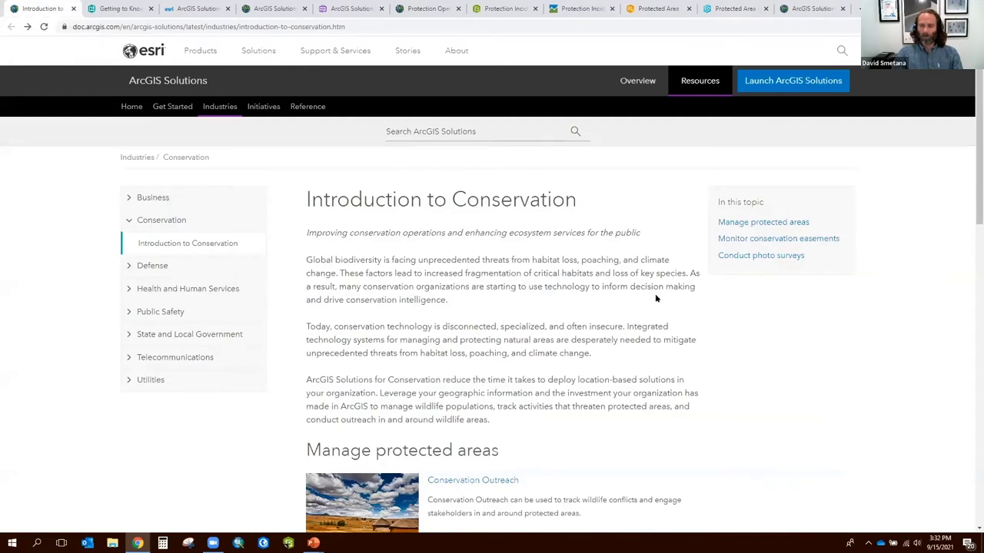
{"action": "scroll", "coordinate": [648, 316], "scroll_direction": "down", "scroll_amount": 1}
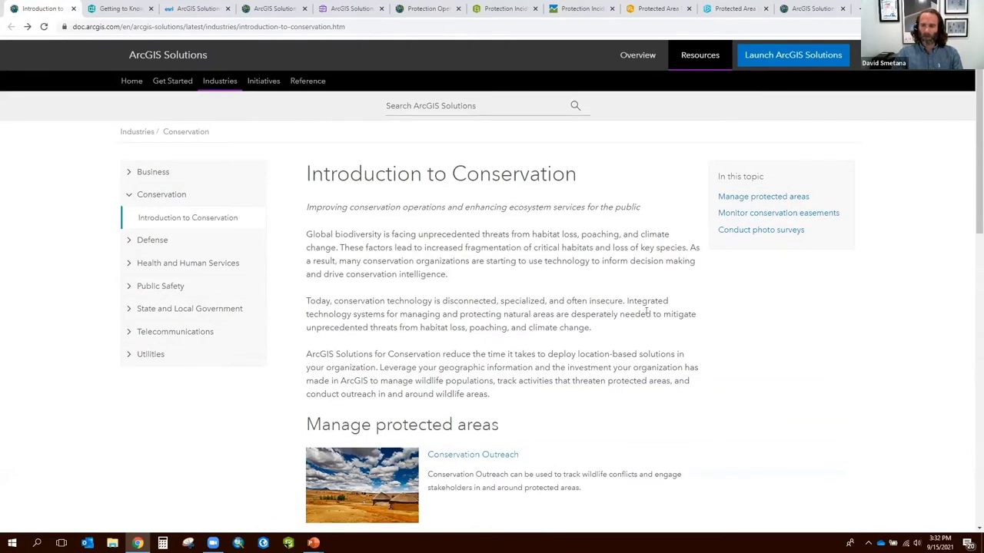
{"action": "scroll", "coordinate": [648, 315], "scroll_direction": "down", "scroll_amount": 4}
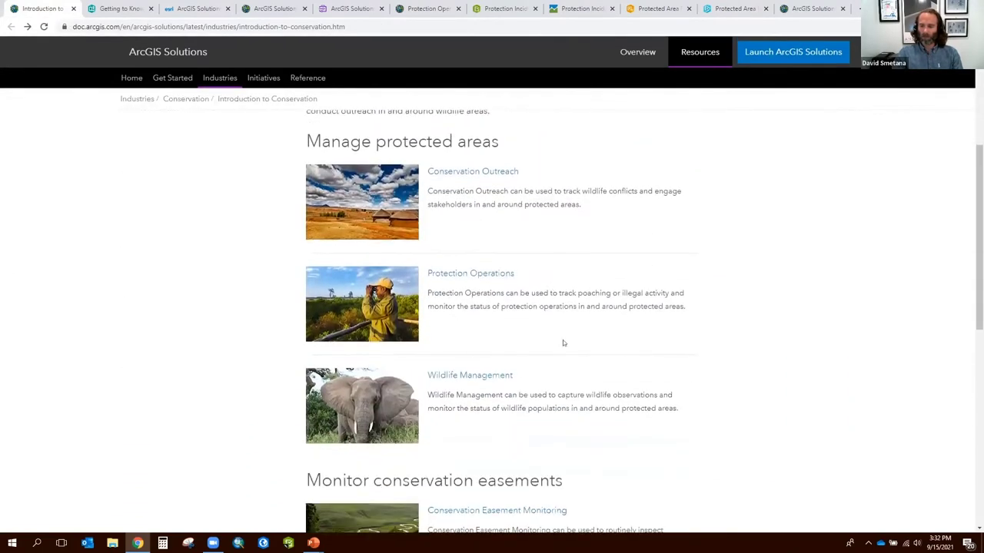
{"action": "scroll", "coordinate": [658, 244], "scroll_direction": "up", "scroll_amount": 5}
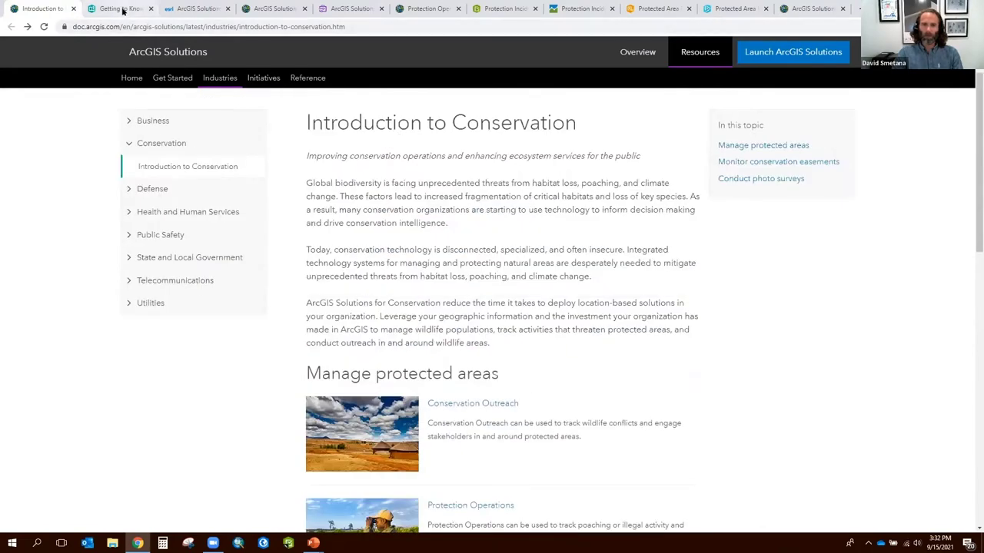
Browse the Getting to Know the Conservation Solution story map from its introduction through Track Illegal Activity into Monitor Wildlife Populations.
{"action": "left_click", "coordinate": [123, 10]}
{"action": "scroll", "coordinate": [449, 217], "scroll_direction": "down", "scroll_amount": 3}
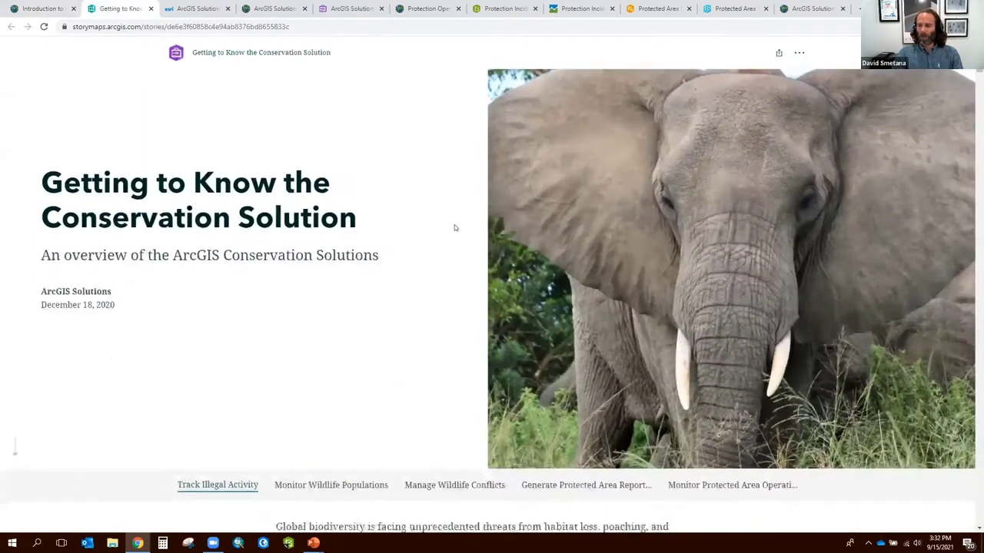
{"action": "scroll", "coordinate": [740, 327], "scroll_direction": "down", "scroll_amount": 7}
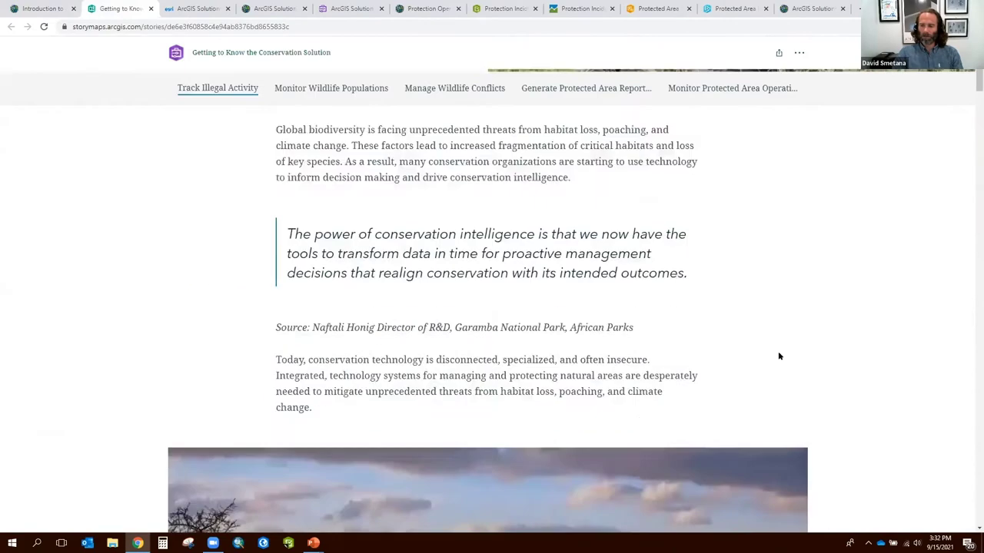
{"action": "scroll", "coordinate": [808, 376], "scroll_direction": "down", "scroll_amount": 13}
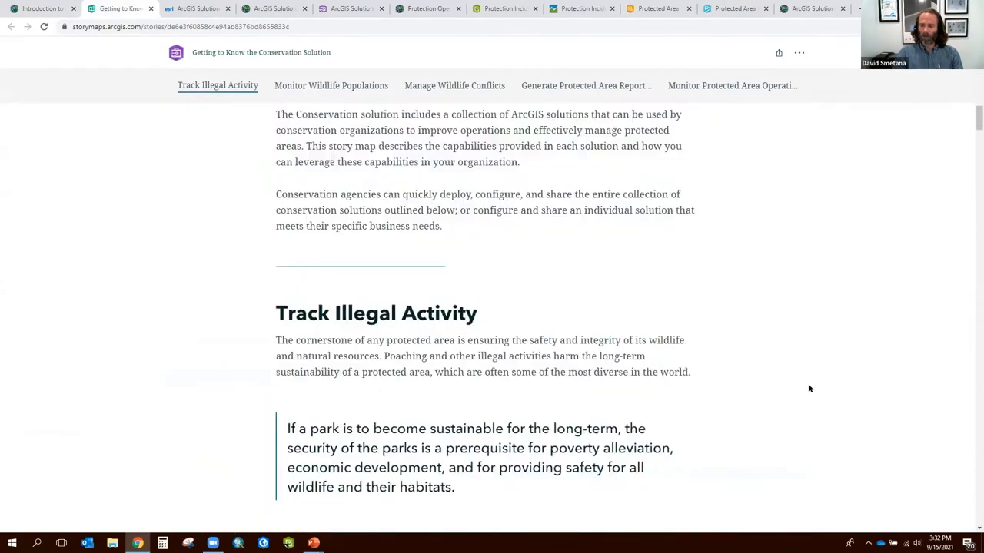
{"action": "scroll", "coordinate": [813, 390], "scroll_direction": "down", "scroll_amount": 4}
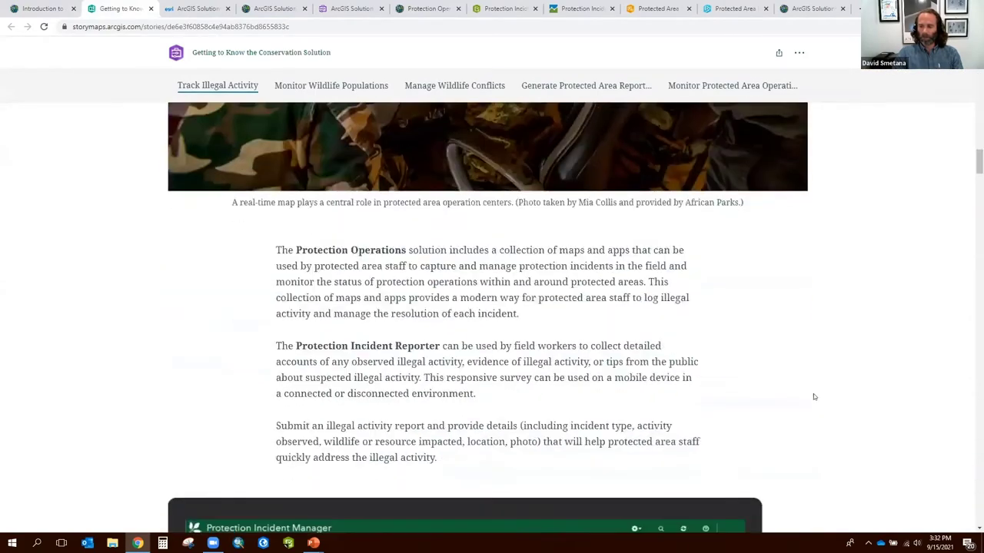
{"action": "scroll", "coordinate": [815, 390], "scroll_direction": "down", "scroll_amount": 4}
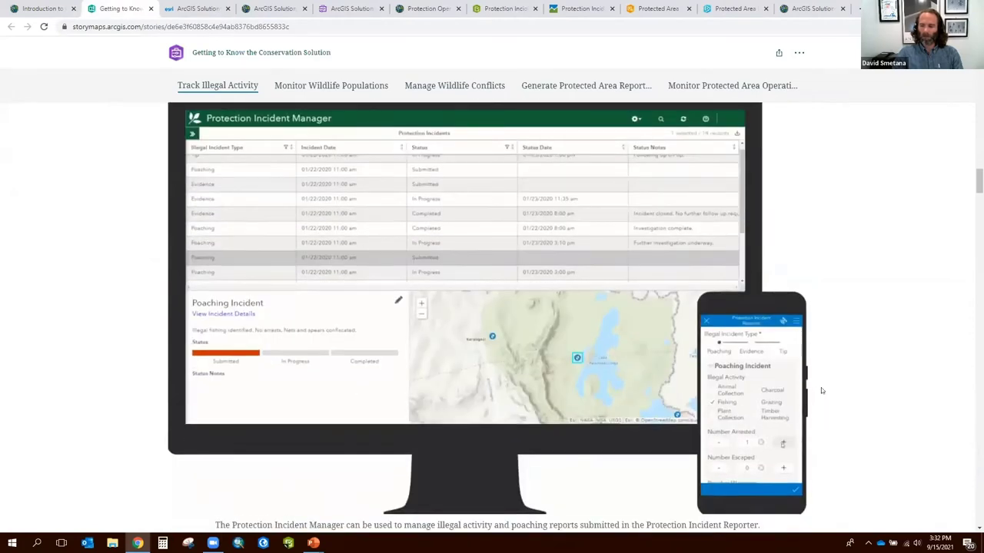
{"action": "scroll", "coordinate": [837, 394], "scroll_direction": "down", "scroll_amount": 8}
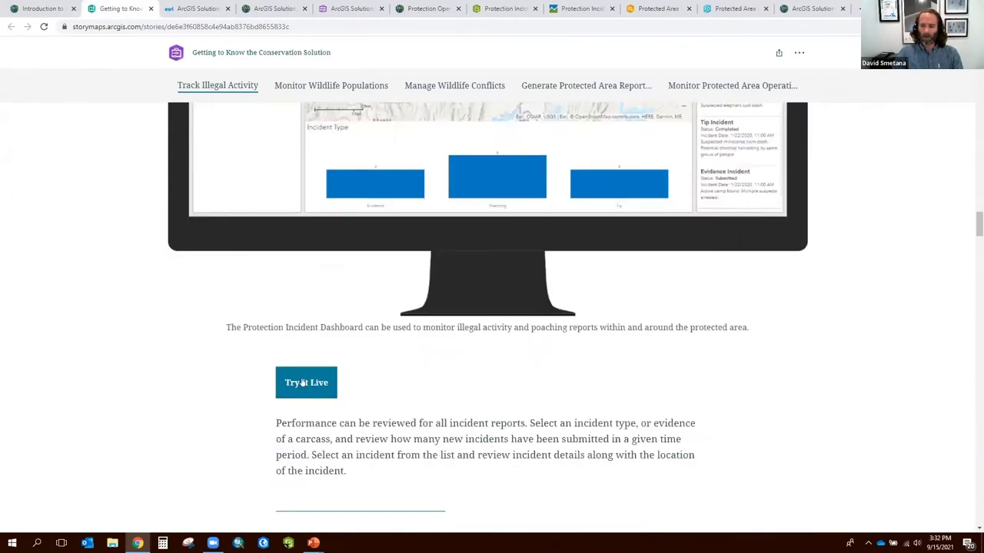
{"action": "scroll", "coordinate": [809, 377], "scroll_direction": "down", "scroll_amount": 5}
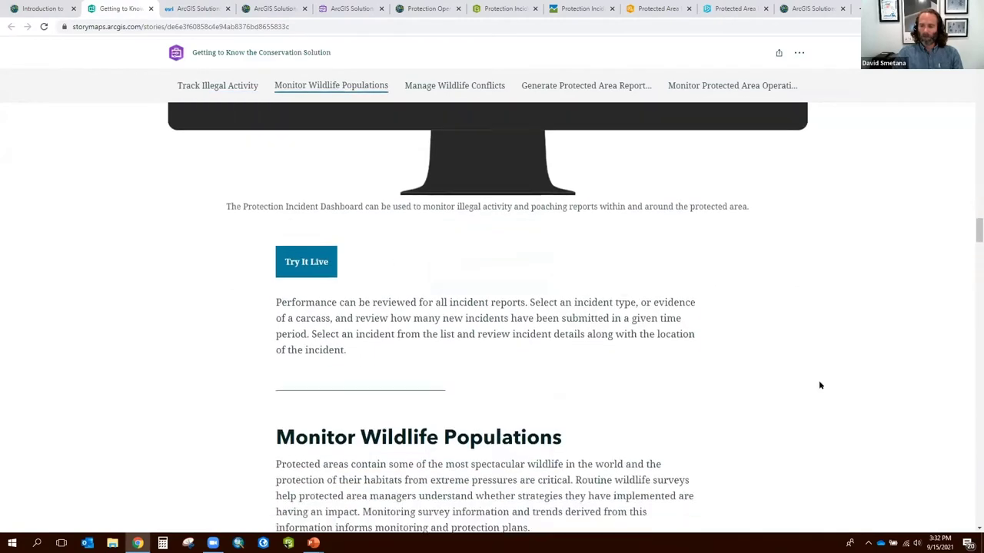
{"action": "scroll", "coordinate": [821, 393], "scroll_direction": "down", "scroll_amount": 4}
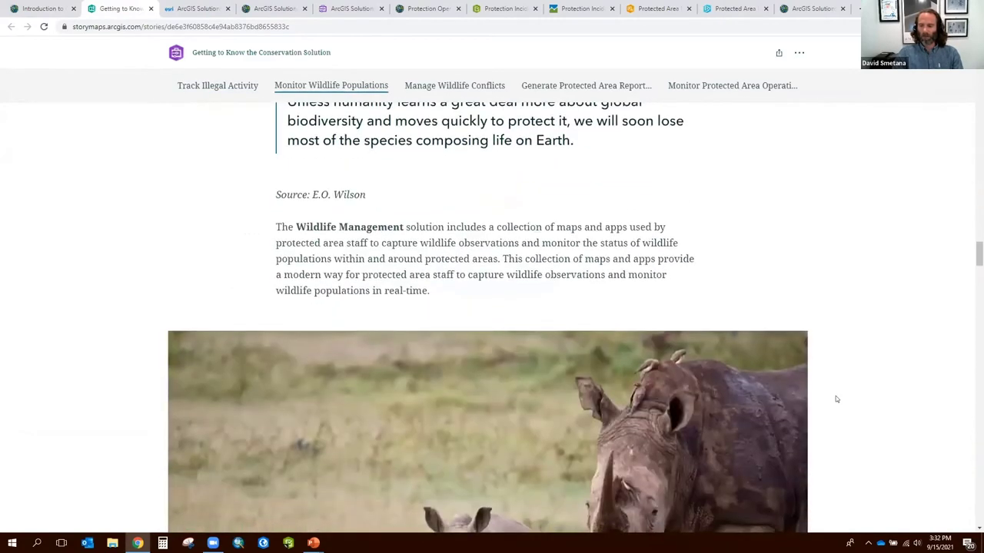
Read the ArcGIS Solutions for Conservation Implementation Guide preview, from the cover and task checklist to the list of Esri resources.
{"action": "left_click", "coordinate": [220, 7]}
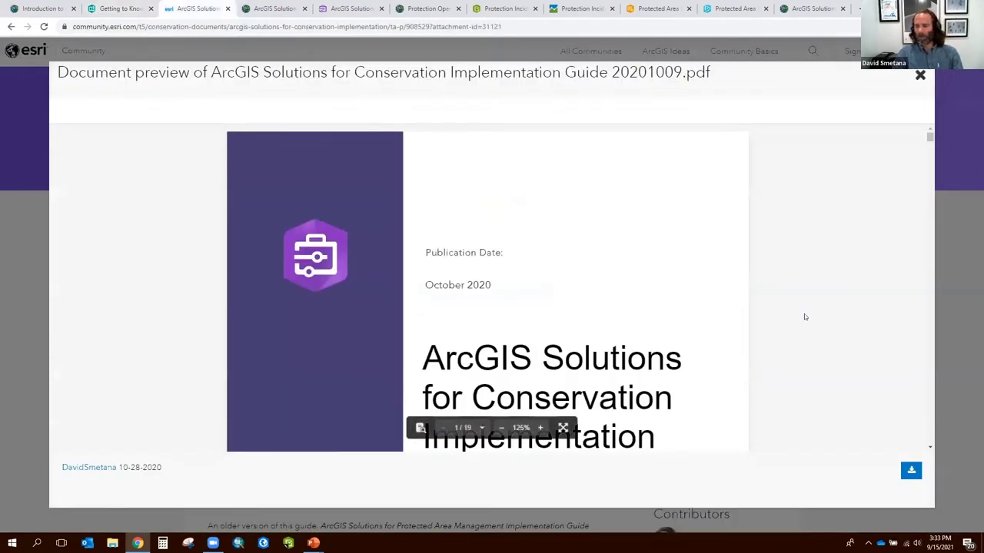
{"action": "scroll", "coordinate": [787, 299], "scroll_direction": "down", "scroll_amount": 2}
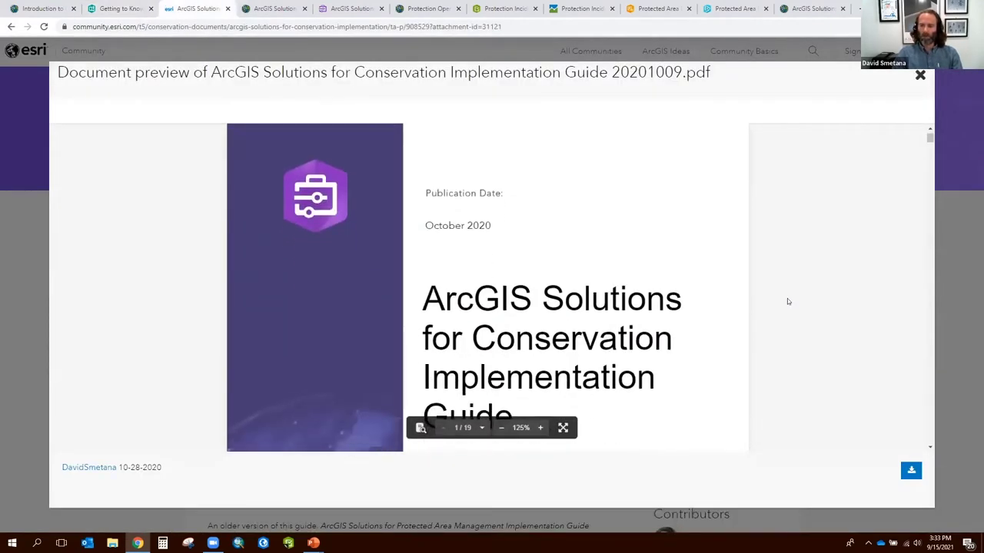
{"action": "scroll", "coordinate": [788, 303], "scroll_direction": "down", "scroll_amount": 3}
{"action": "scroll", "coordinate": [799, 315], "scroll_direction": "down", "scroll_amount": 5}
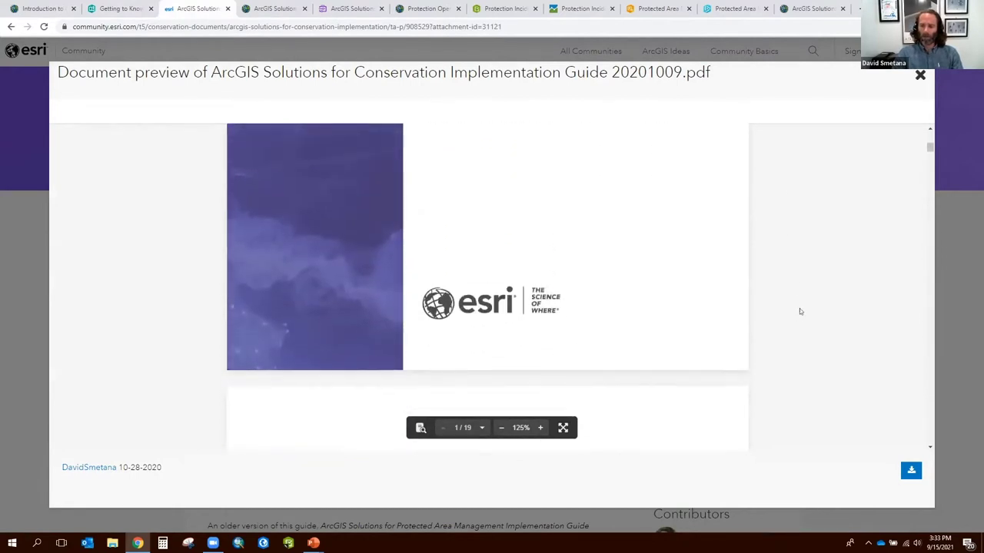
{"action": "scroll", "coordinate": [805, 320], "scroll_direction": "down", "scroll_amount": 2}
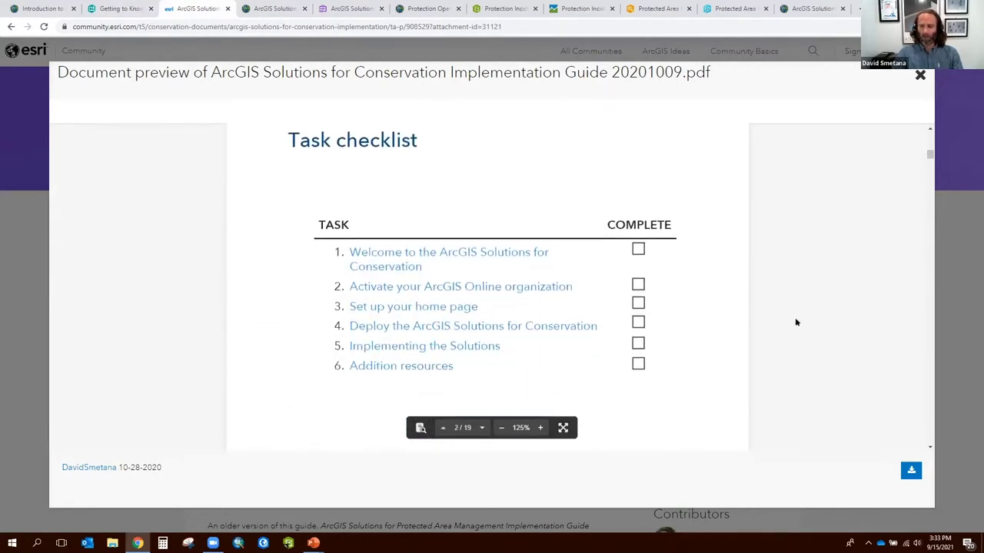
{"action": "scroll", "coordinate": [855, 270], "scroll_direction": "down", "scroll_amount": 10}
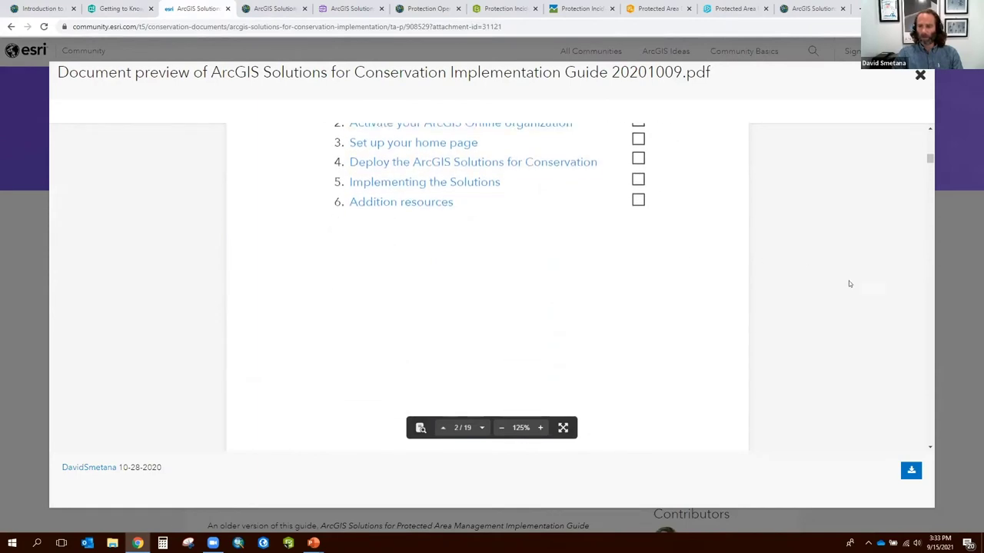
{"action": "scroll", "coordinate": [846, 296], "scroll_direction": "down", "scroll_amount": 3}
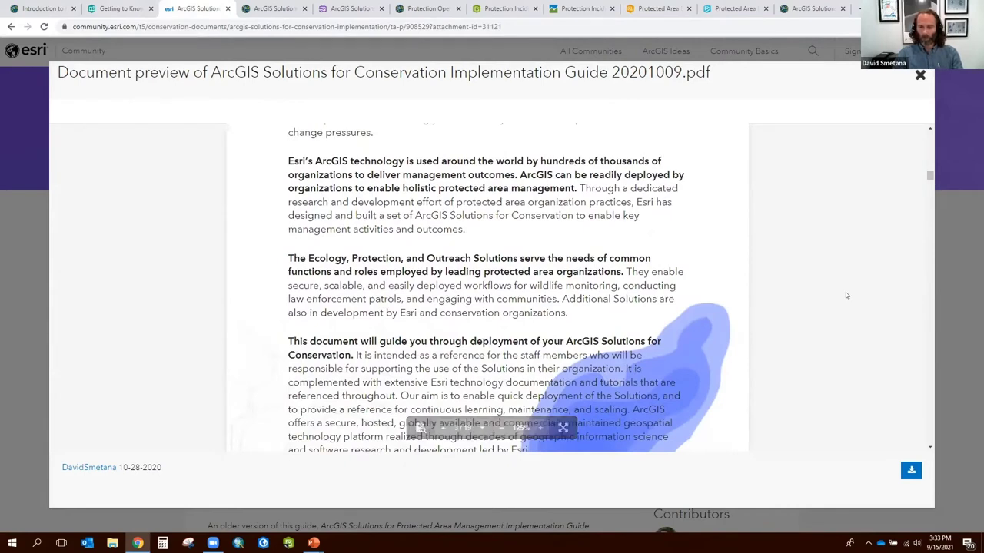
{"action": "scroll", "coordinate": [845, 295], "scroll_direction": "down", "scroll_amount": 4}
{"action": "scroll", "coordinate": [837, 307], "scroll_direction": "down", "scroll_amount": 7}
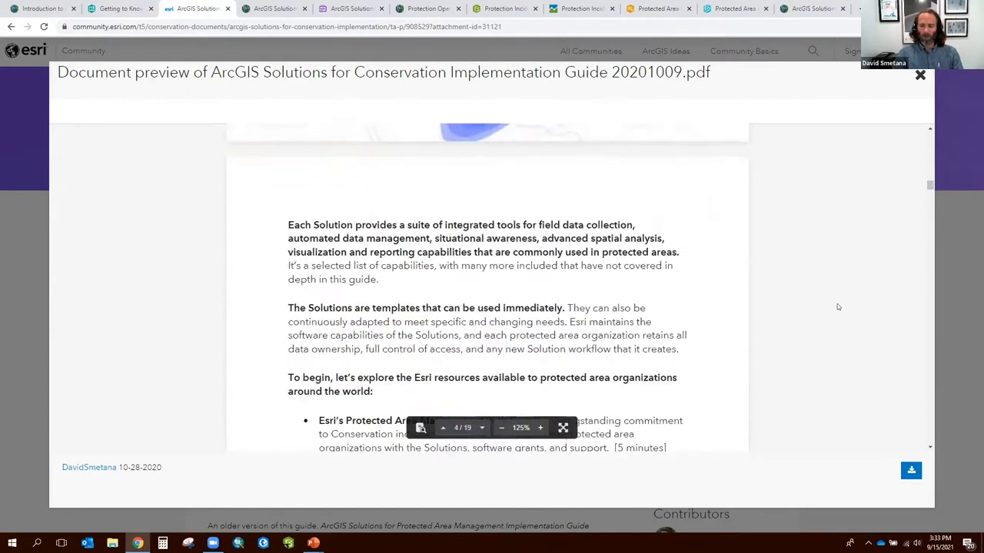
{"action": "scroll", "coordinate": [837, 314], "scroll_direction": "down", "scroll_amount": 1}
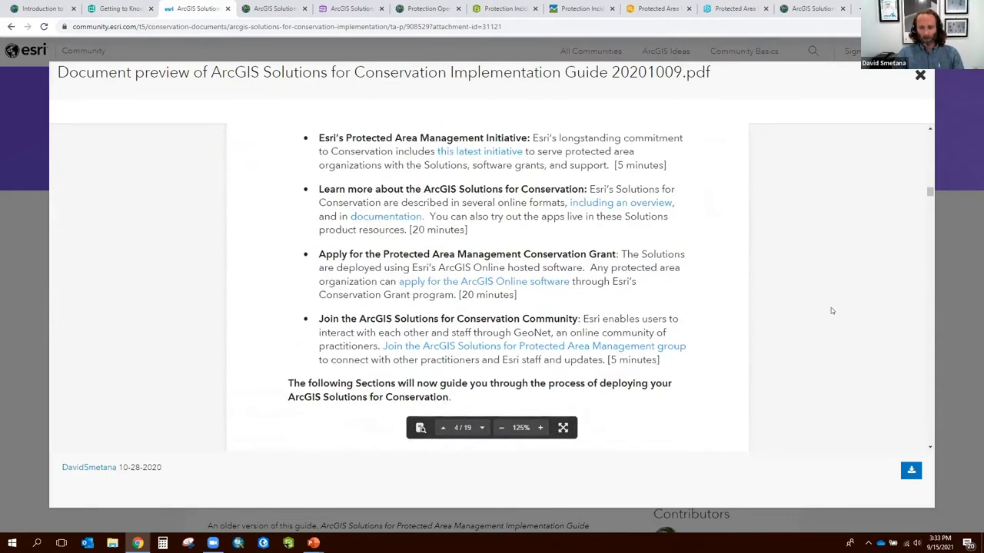
{"action": "scroll", "coordinate": [831, 310], "scroll_direction": "down", "scroll_amount": 1}
Switch to the ArcGIS Solutions for Conservation slide show in PowerPoint.
{"action": "key", "text": "super+Tab"}
{"action": "left_click", "coordinate": [543, 167]}
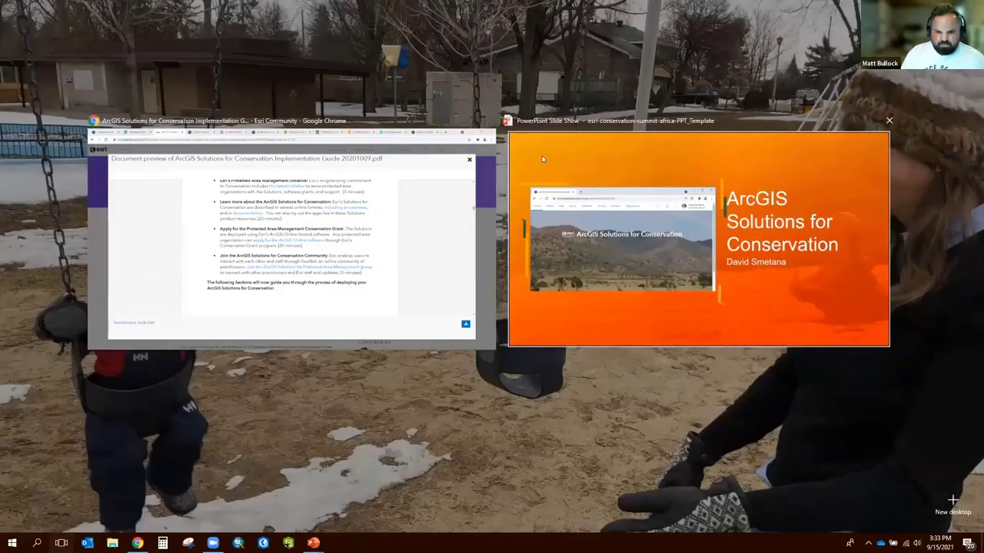
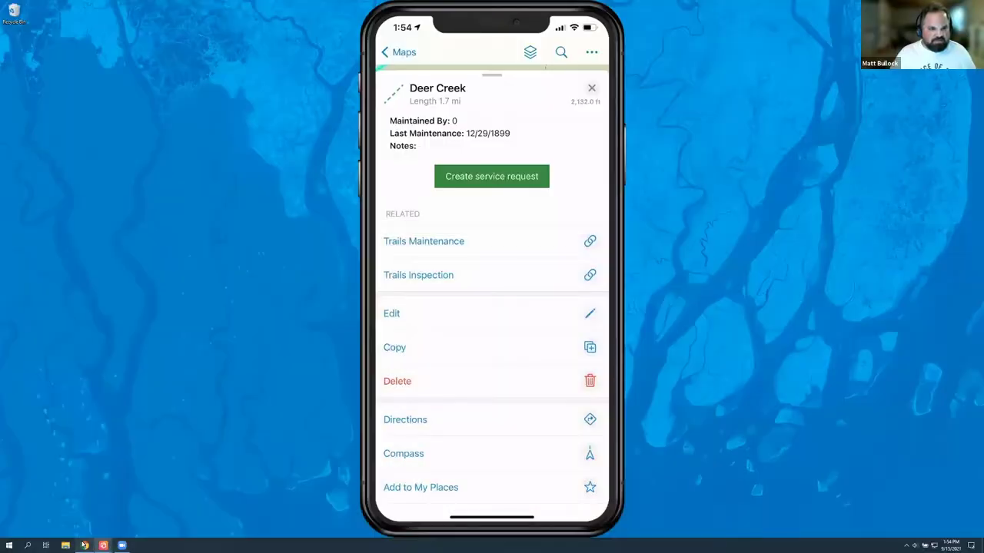
Switch to the Park Asset Manager in Chrome and open the restroom in the western campground loop for editing.
{"action": "left_click", "coordinate": [84, 545]}
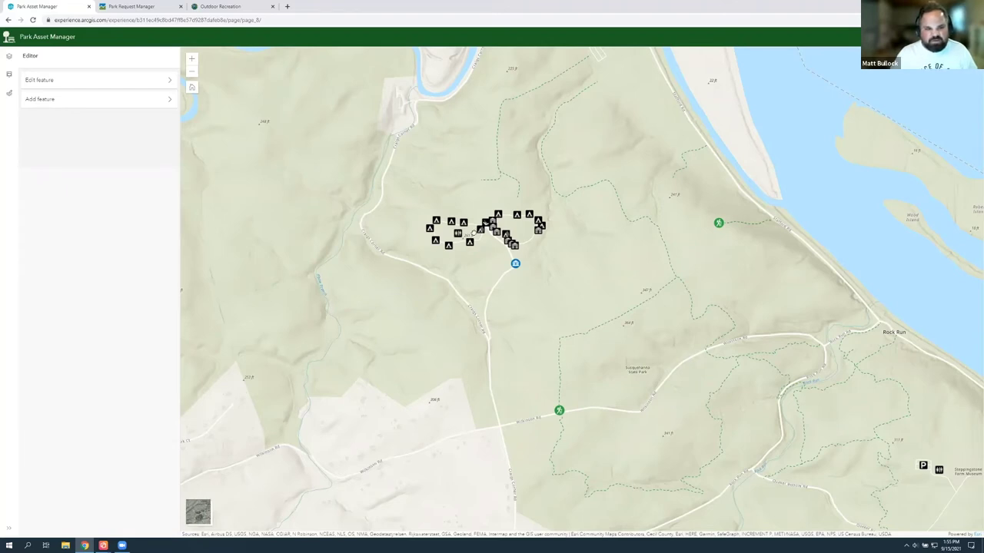
{"action": "scroll", "coordinate": [474, 234], "scroll_direction": "up", "scroll_amount": 2}
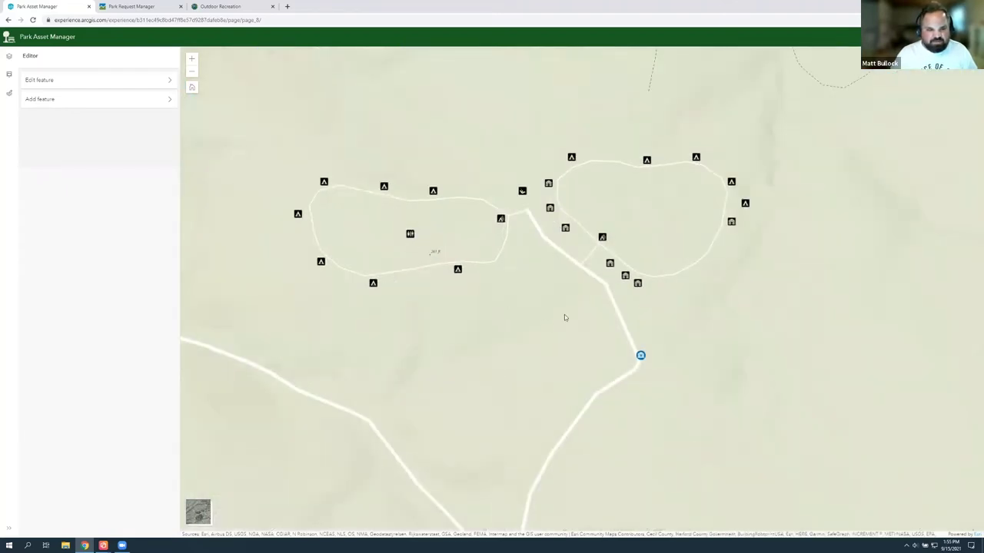
{"action": "left_click", "coordinate": [410, 235]}
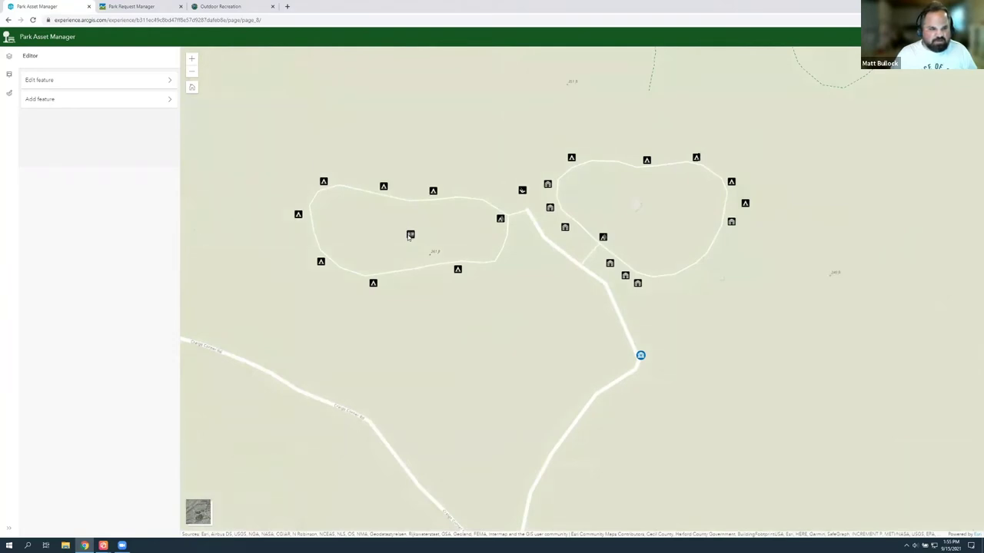
{"action": "left_click", "coordinate": [10, 94]}
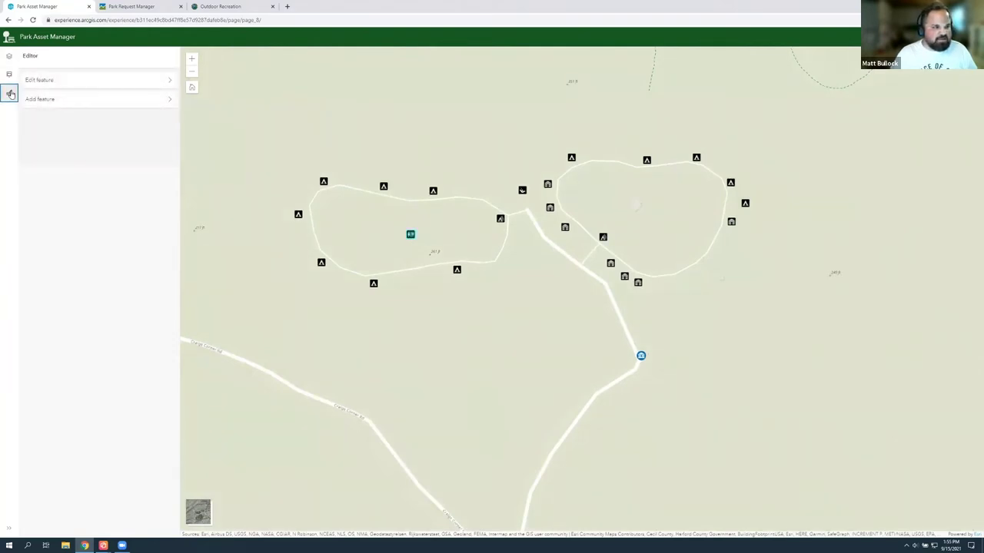
{"action": "left_click", "coordinate": [49, 81]}
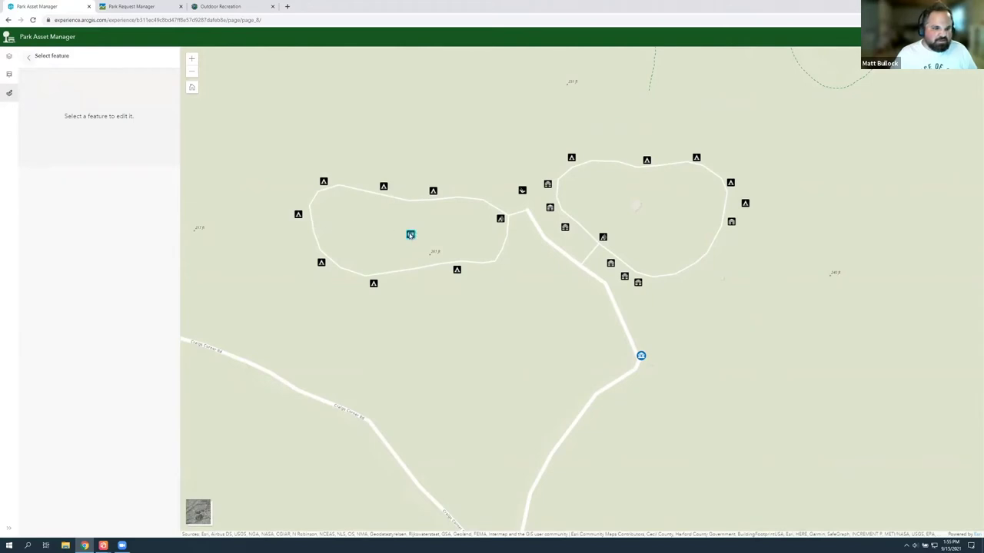
{"action": "left_click", "coordinate": [410, 234]}
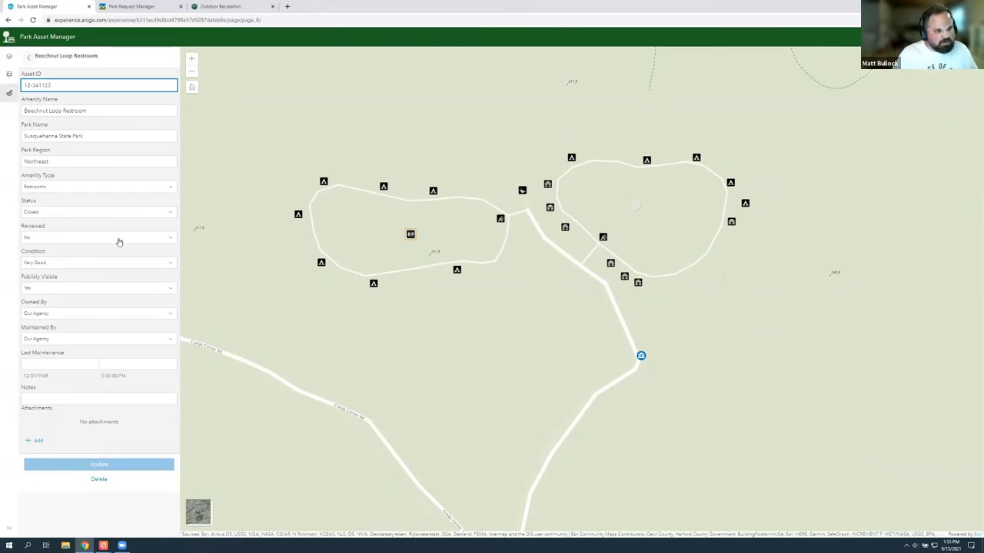
Set the Beechnut Loop Restroom's Reviewed value to Yes and update the record.
{"action": "left_click", "coordinate": [60, 239]}
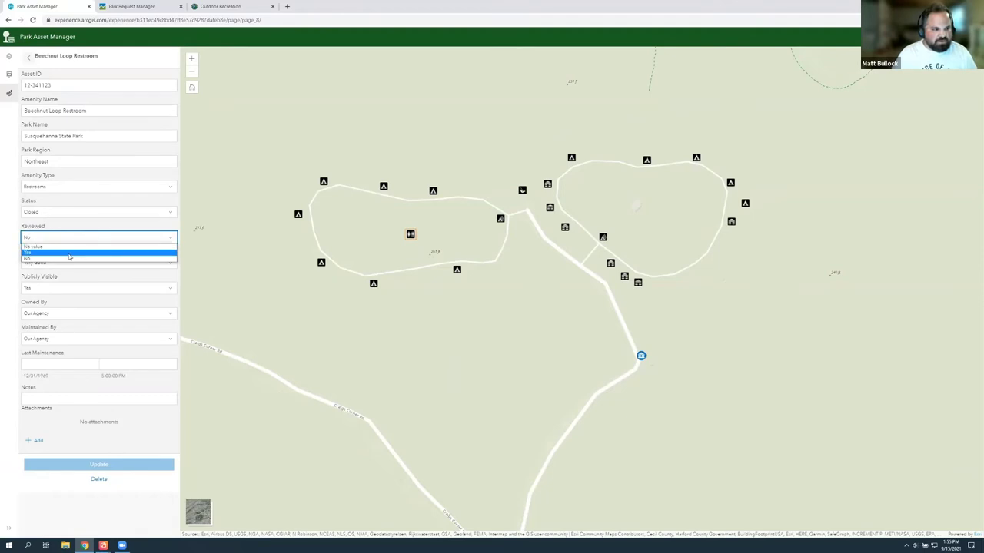
{"action": "left_click", "coordinate": [69, 253]}
{"action": "left_click", "coordinate": [98, 464]}
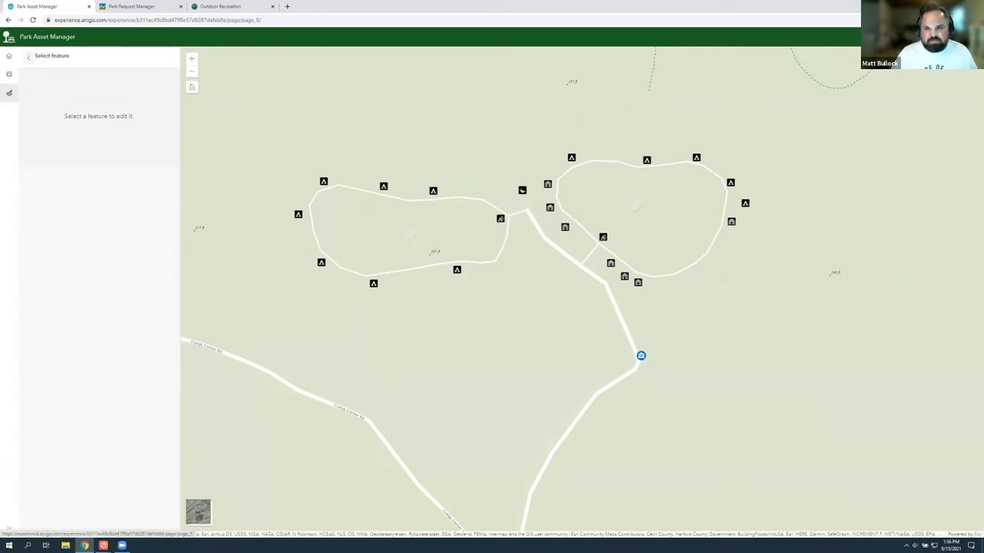
Start a new Gates feature and place it at the western end of the dashed trail northwest of the campground loops.
{"action": "left_click", "coordinate": [8, 55]}
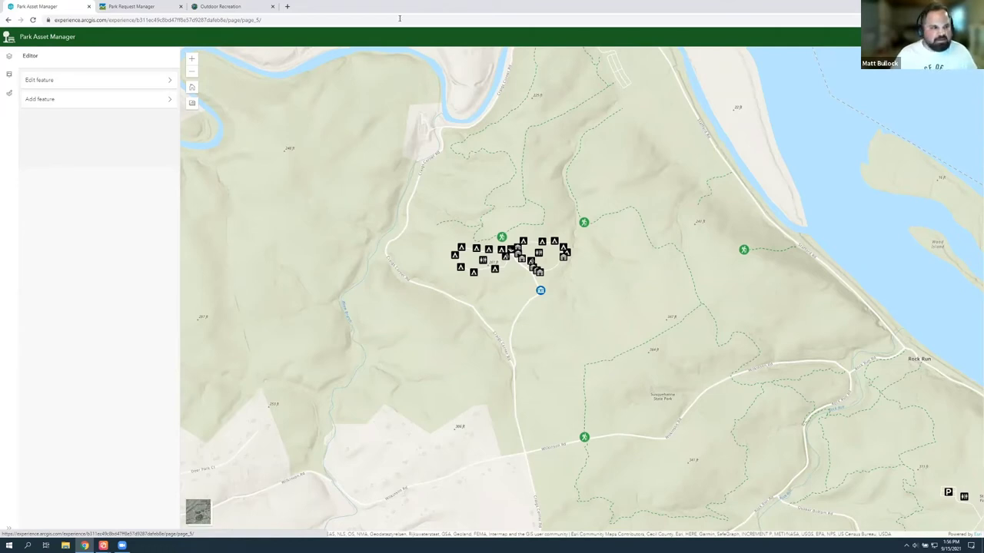
{"action": "left_click", "coordinate": [125, 100]}
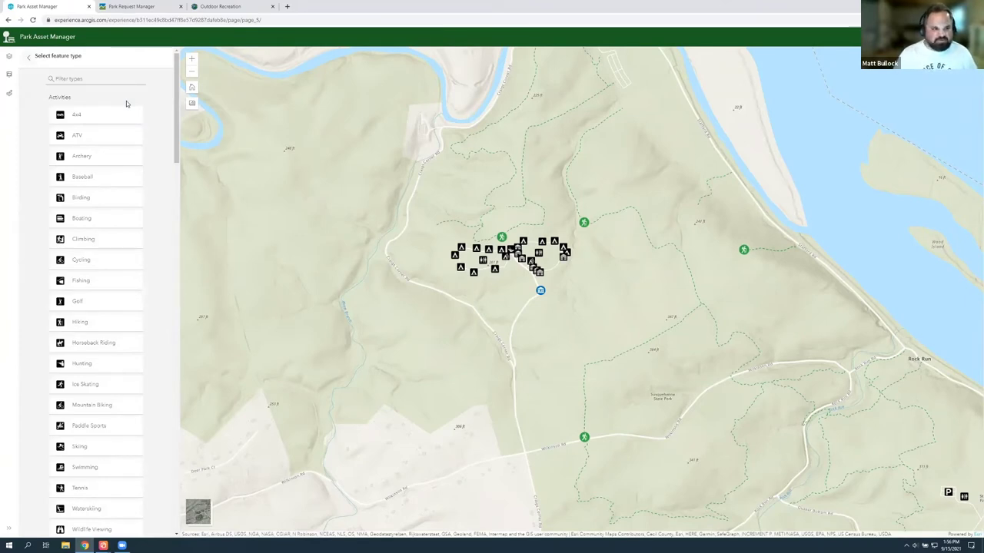
{"action": "left_click", "coordinate": [110, 79]}
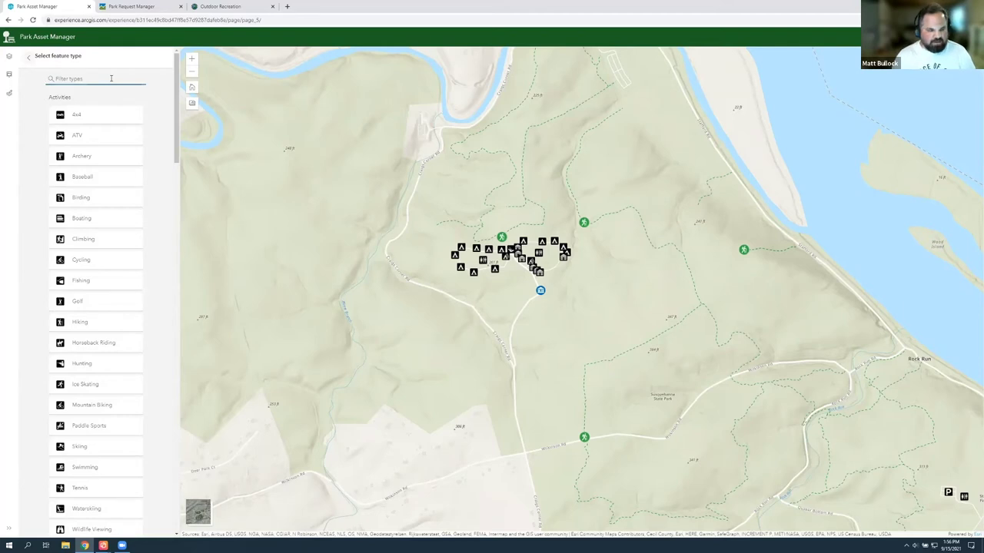
{"action": "type", "text": "gate"}
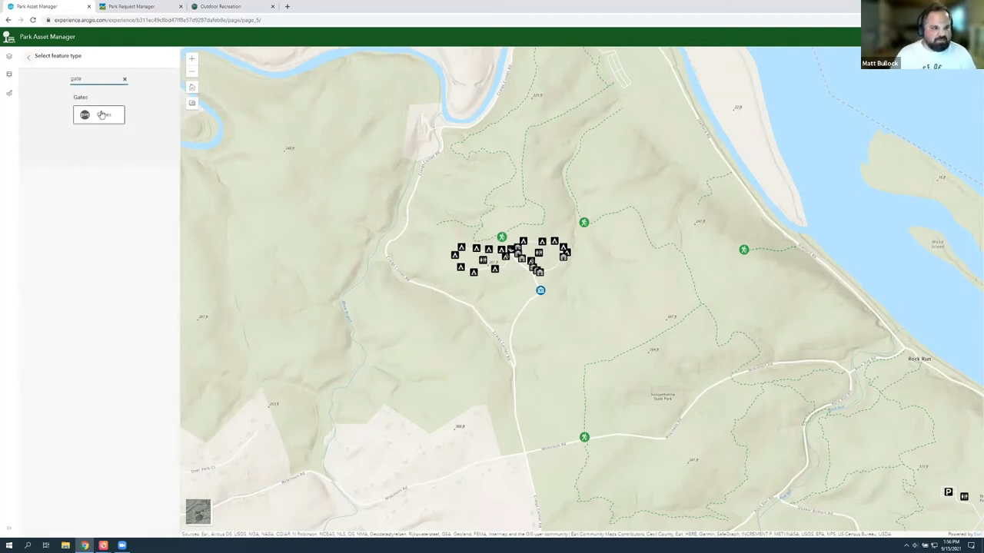
{"action": "left_click", "coordinate": [101, 113]}
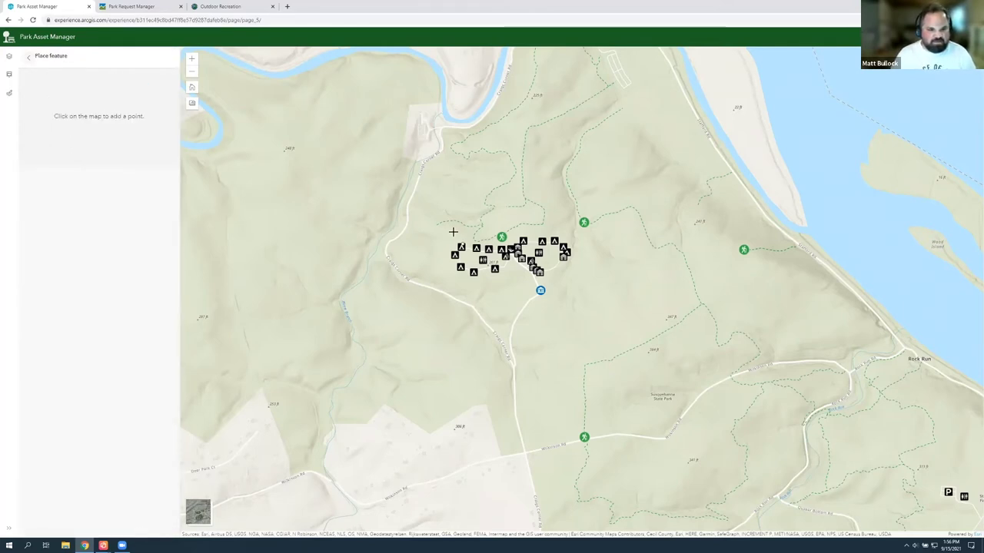
{"action": "scroll", "coordinate": [452, 231], "scroll_direction": "up", "scroll_amount": 1}
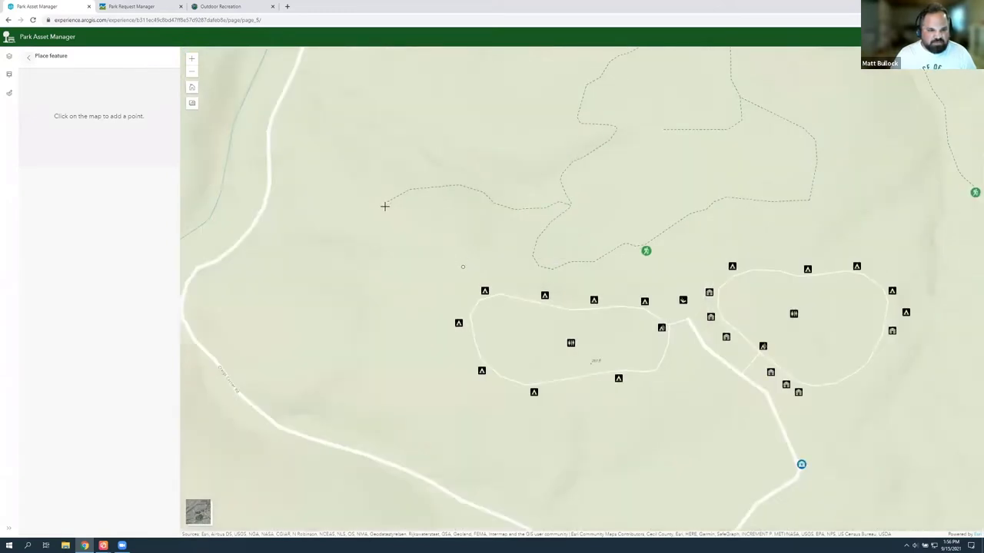
{"action": "left_click", "coordinate": [386, 205]}
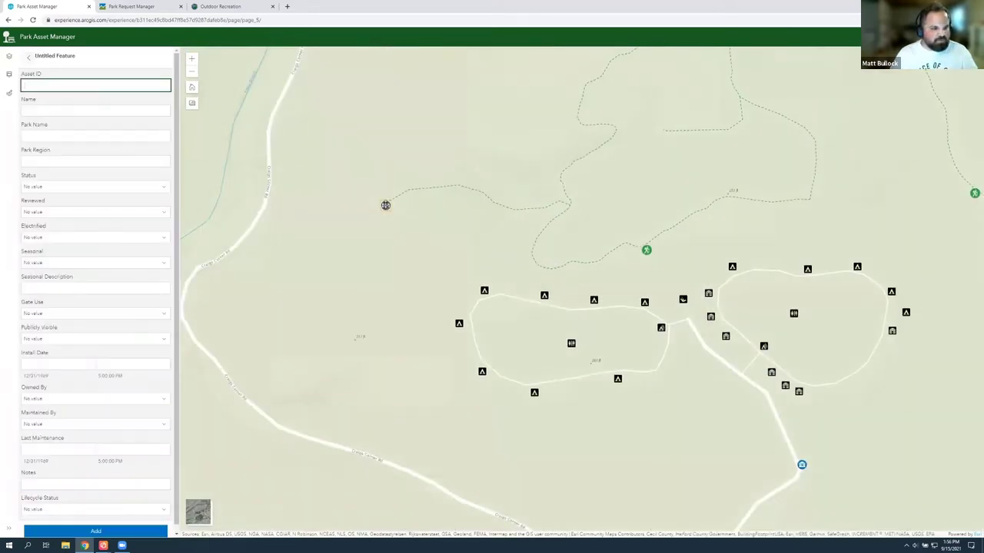
Check the gate's Status, Seasonal, Gate Use and Publicly Visible choices and add the gate with its attributes left blank.
{"action": "left_click", "coordinate": [57, 191]}
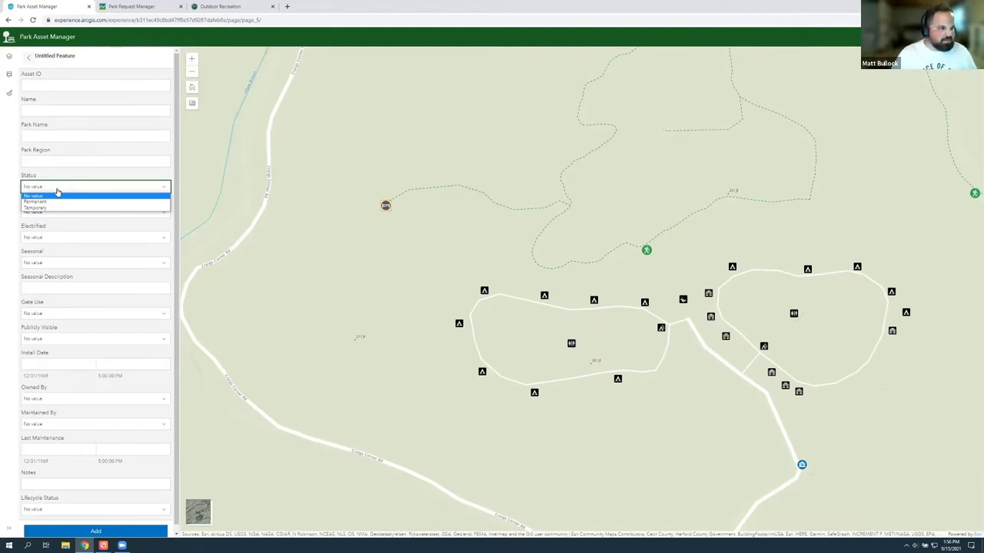
{"action": "left_click", "coordinate": [80, 263]}
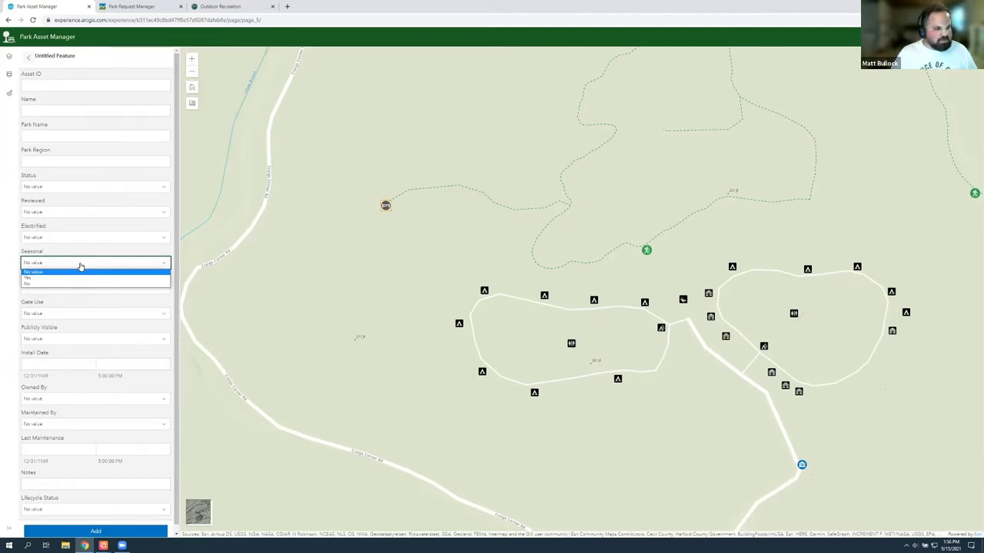
{"action": "left_click", "coordinate": [95, 315]}
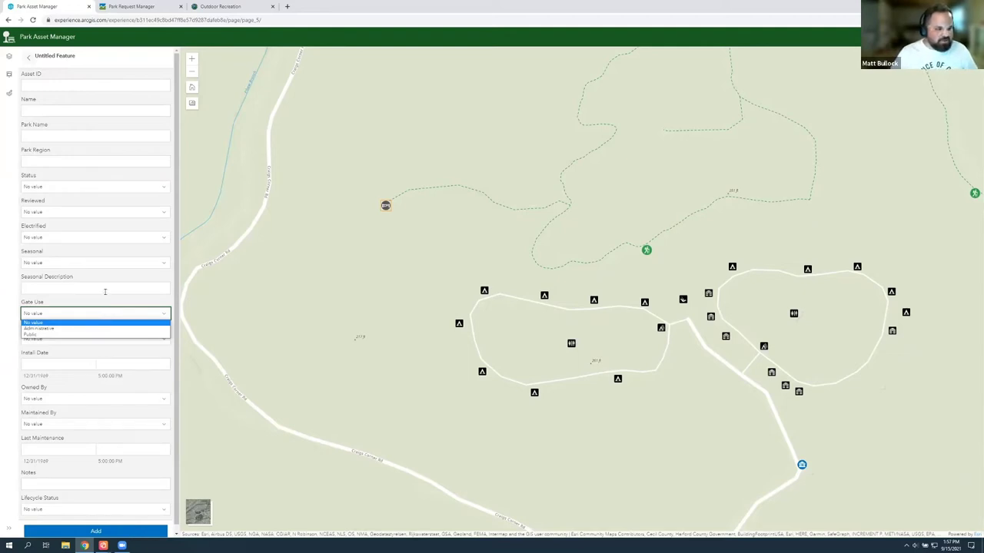
{"action": "left_click", "coordinate": [105, 302]}
{"action": "left_click", "coordinate": [128, 339]}
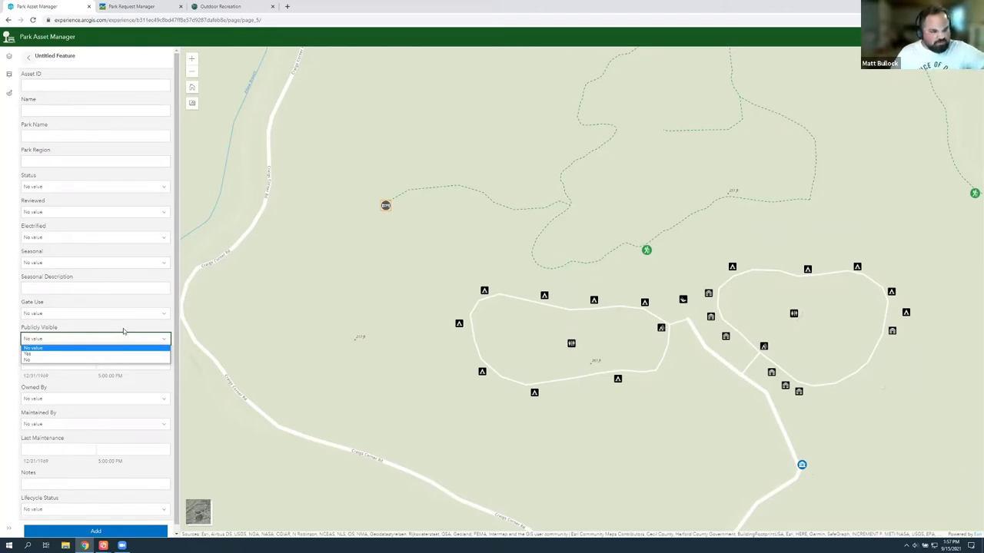
{"action": "left_click", "coordinate": [114, 532]}
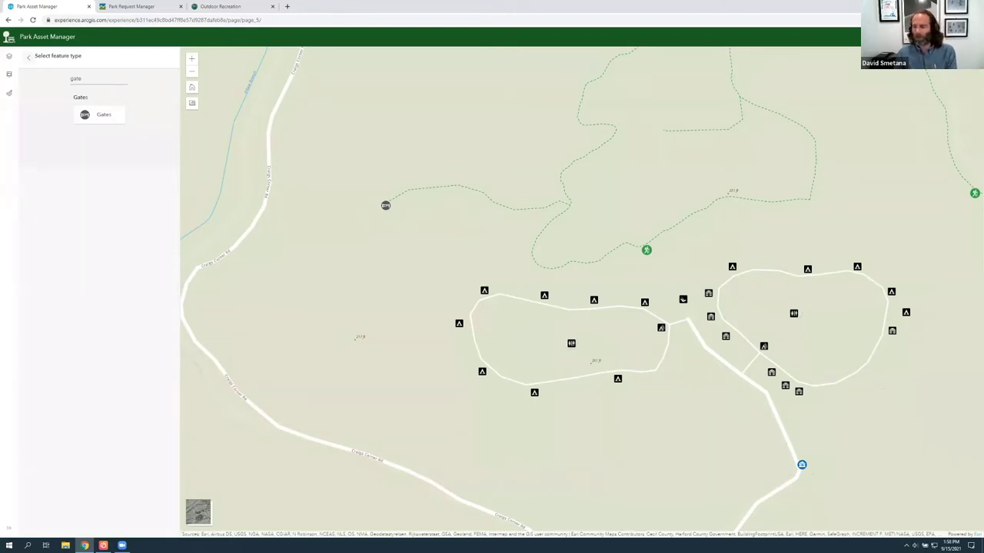
View the campground area on the imagery basemap and return to the topographic basemap.
{"action": "left_click", "coordinate": [199, 511]}
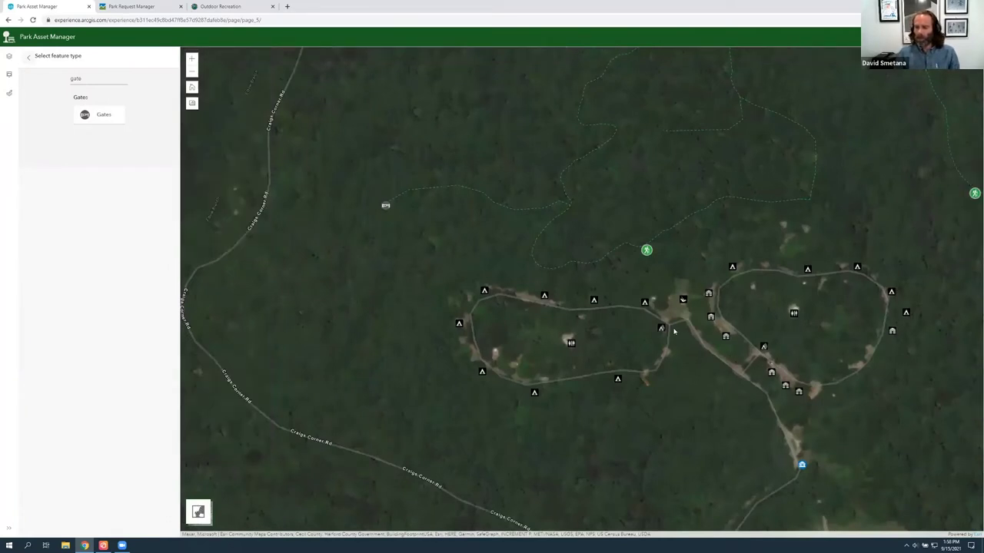
{"action": "left_click", "coordinate": [199, 512]}
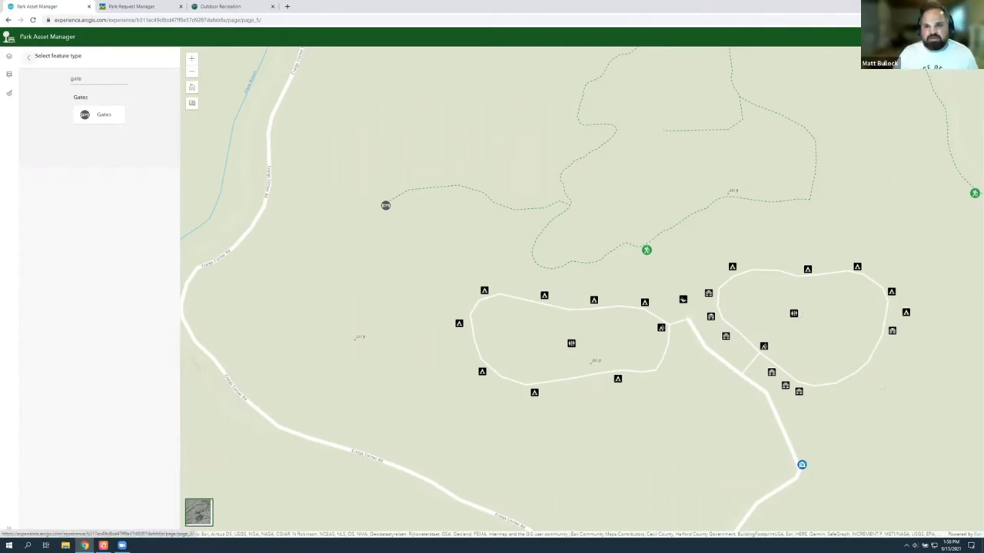
Create a recreation closure polygon enclosing both campground loops, keeping the southern blue point on the access road outside.
{"action": "left_click", "coordinate": [9, 74]}
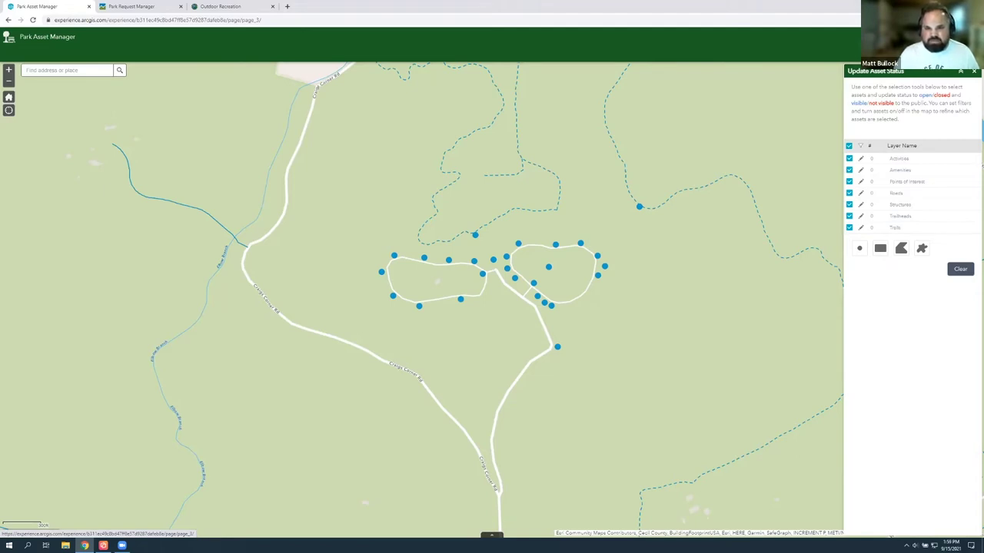
{"action": "left_click", "coordinate": [915, 46]}
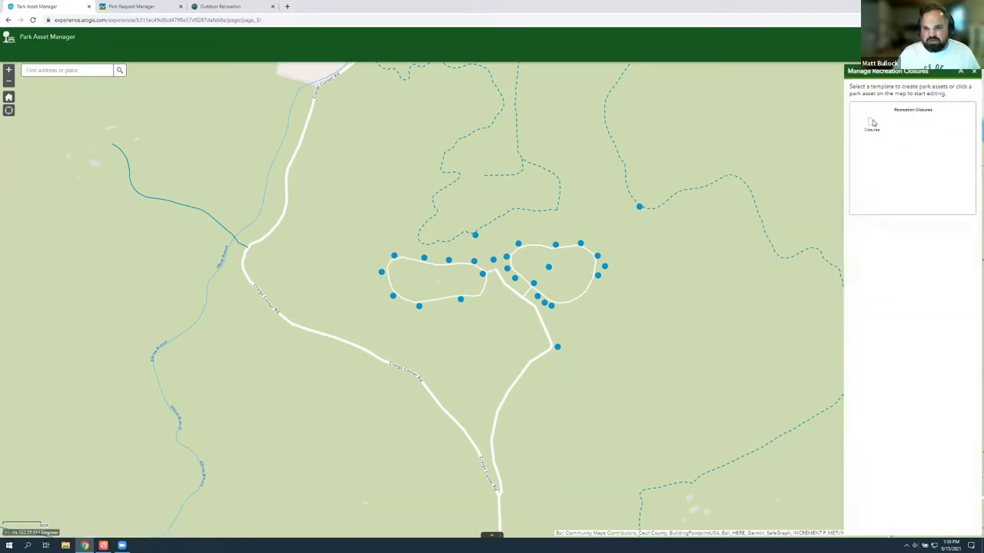
{"action": "left_click", "coordinate": [873, 124]}
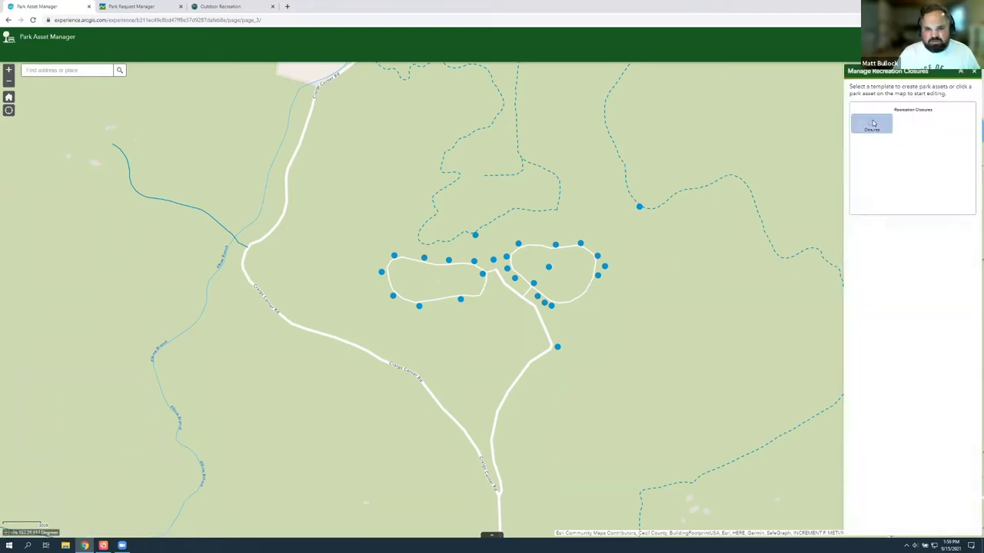
{"action": "left_click", "coordinate": [367, 240]}
{"action": "left_click", "coordinate": [477, 247]}
{"action": "left_click", "coordinate": [594, 219]}
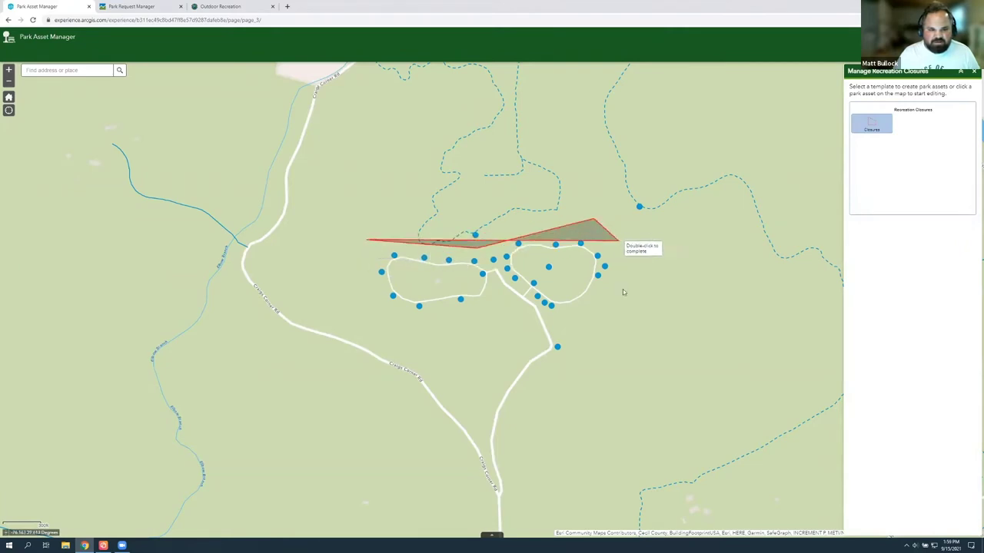
{"action": "left_click", "coordinate": [623, 305]}
{"action": "left_click", "coordinate": [521, 335]}
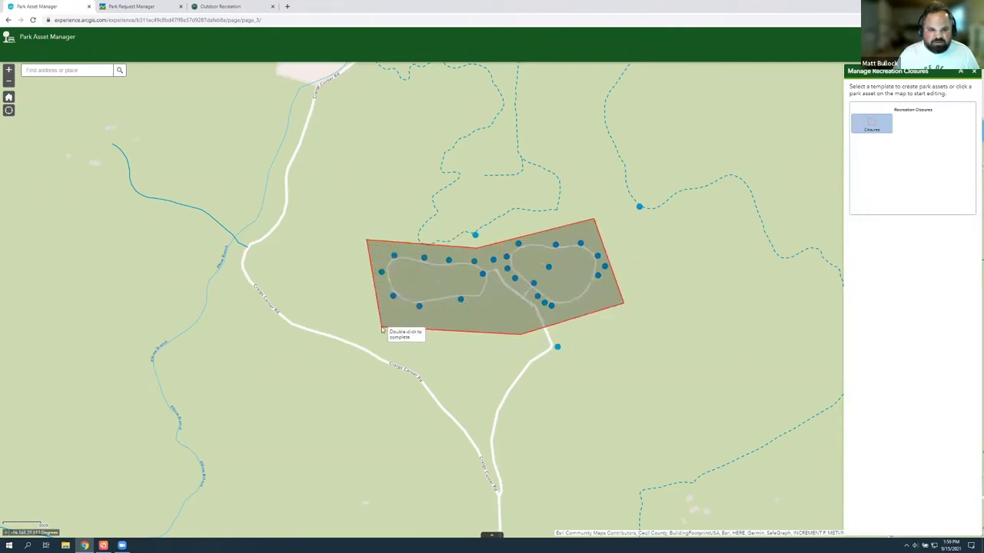
{"action": "double_click", "coordinate": [381, 326]}
Name the closure "Maintainence Closure" and set its type to Temporary Closure and its reason to Renovation.
{"action": "left_click", "coordinate": [887, 115]}
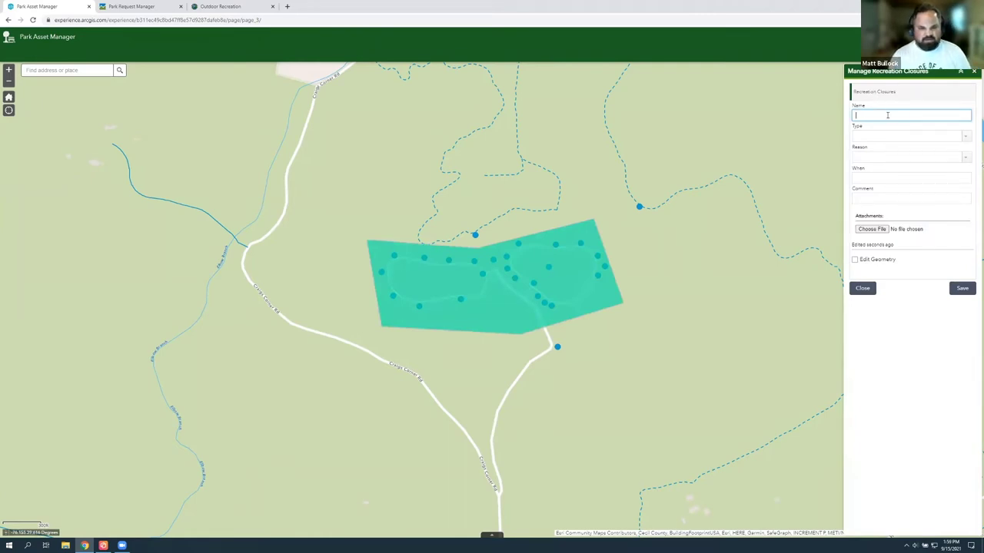
{"action": "type", "text": "Main"}
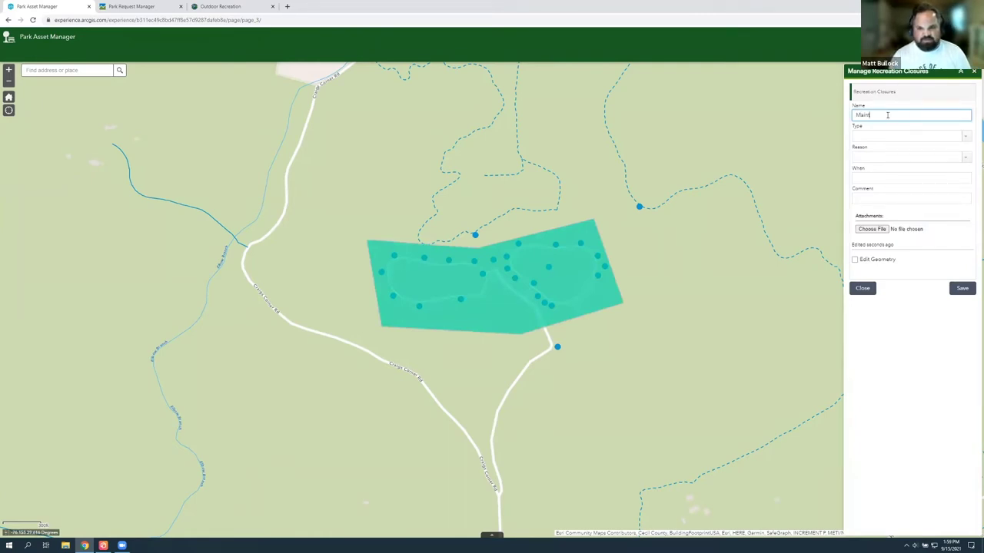
{"action": "type", "text": "tenance Closure"}
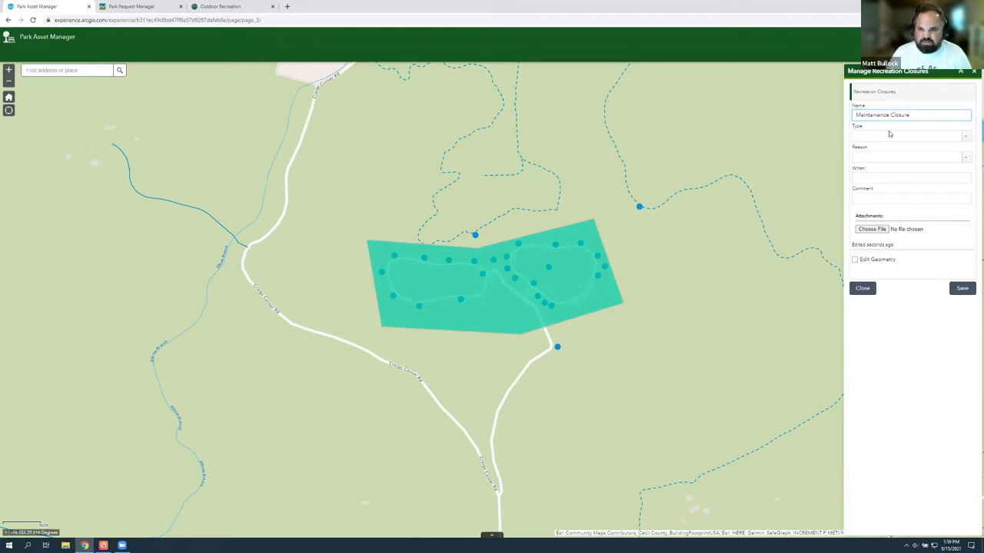
{"action": "key", "text": "Tab"}
{"action": "left_click", "coordinate": [967, 139]}
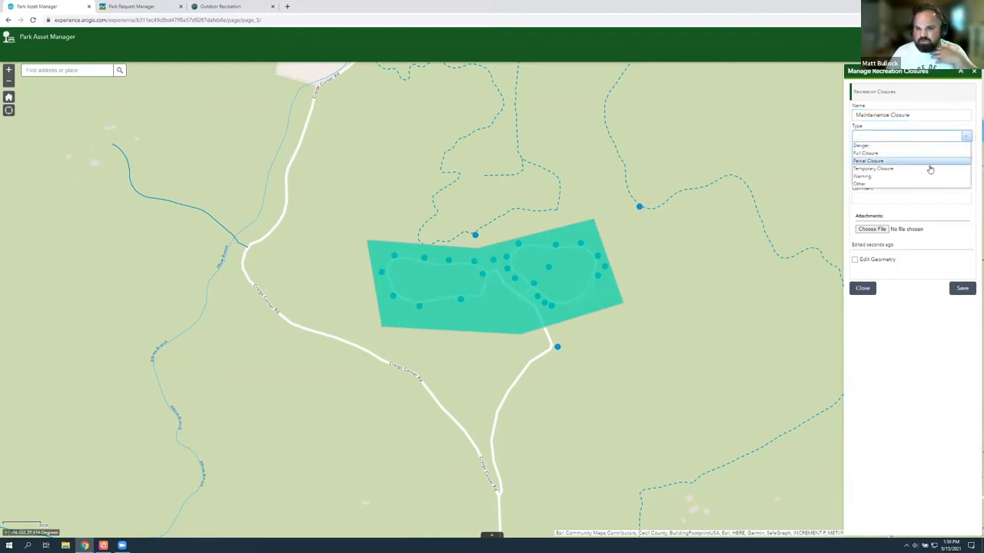
{"action": "left_click", "coordinate": [939, 166]}
{"action": "left_click", "coordinate": [966, 157]}
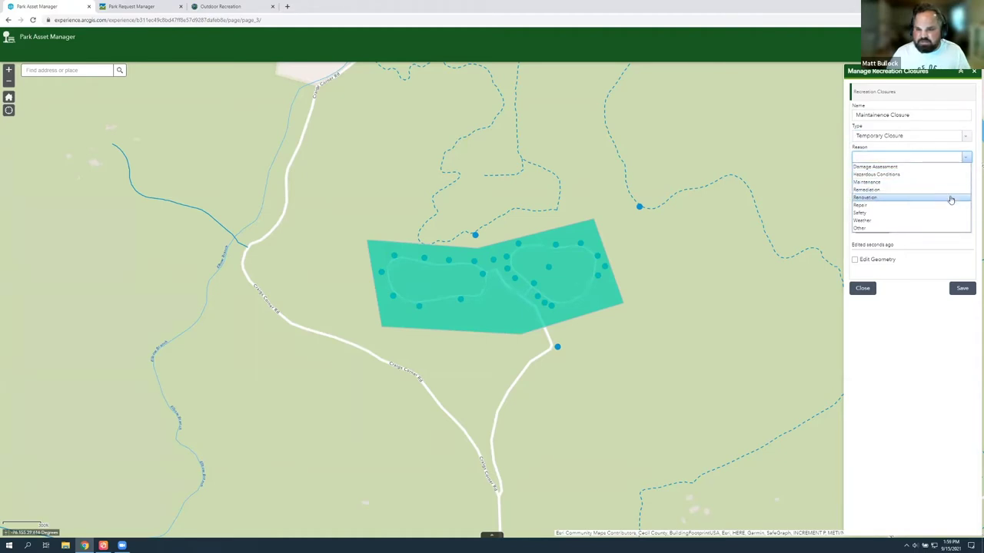
{"action": "left_click", "coordinate": [948, 197]}
Enter "Summer 2021 to Winter 2021" as the closure's When value, copy it into the comment and save the closure.
{"action": "left_click", "coordinate": [934, 176]}
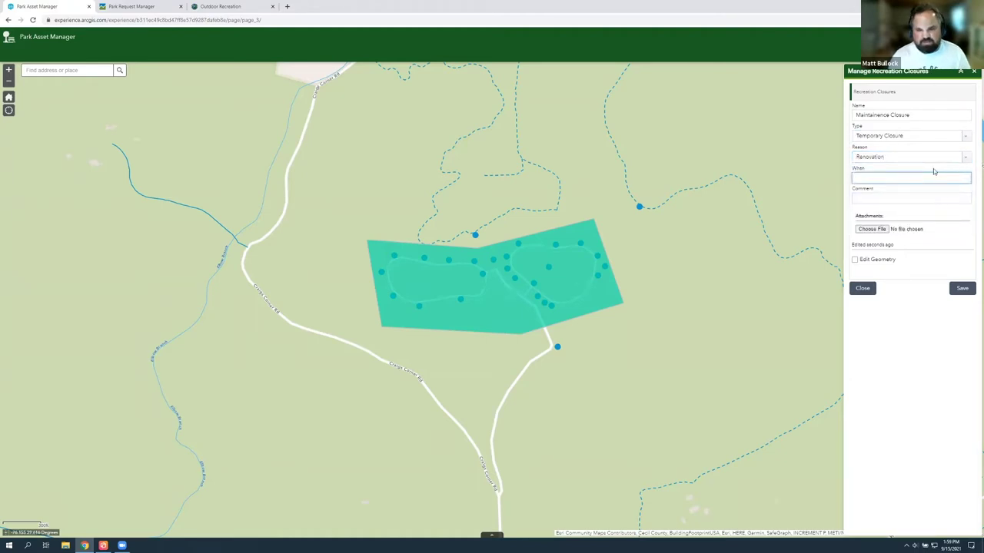
{"action": "type", "text": "Summer 2021 to Winter 2021"}
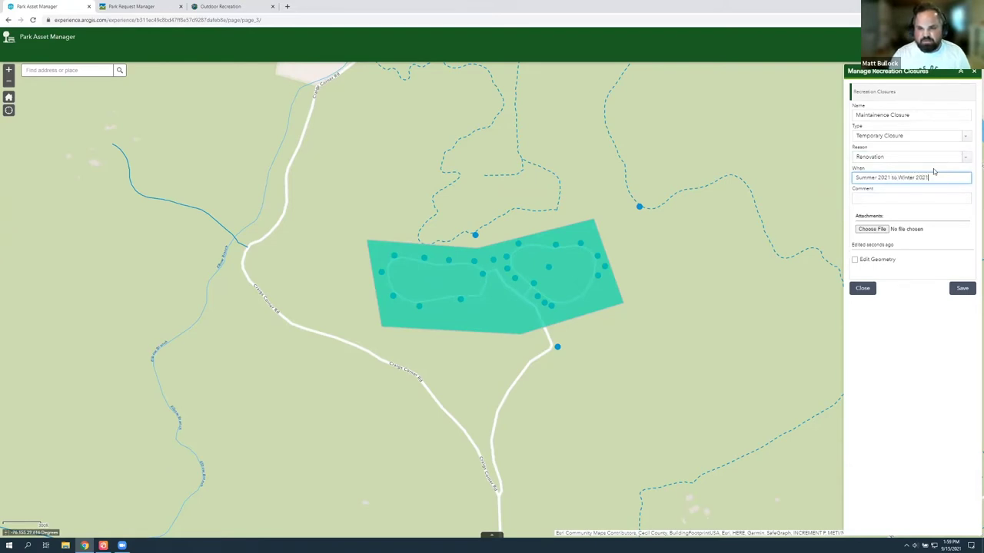
{"action": "left_click_drag", "start_coordinate": [949, 178], "coordinate": [809, 200]}
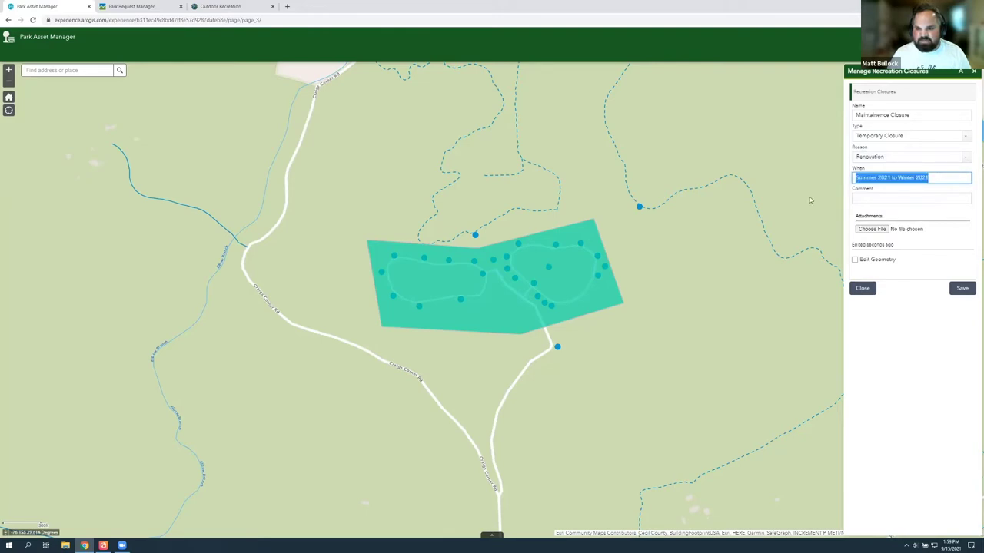
{"action": "key", "text": "ctrl+c"}
{"action": "left_click", "coordinate": [935, 195]}
{"action": "key", "text": "ctrl+v"}
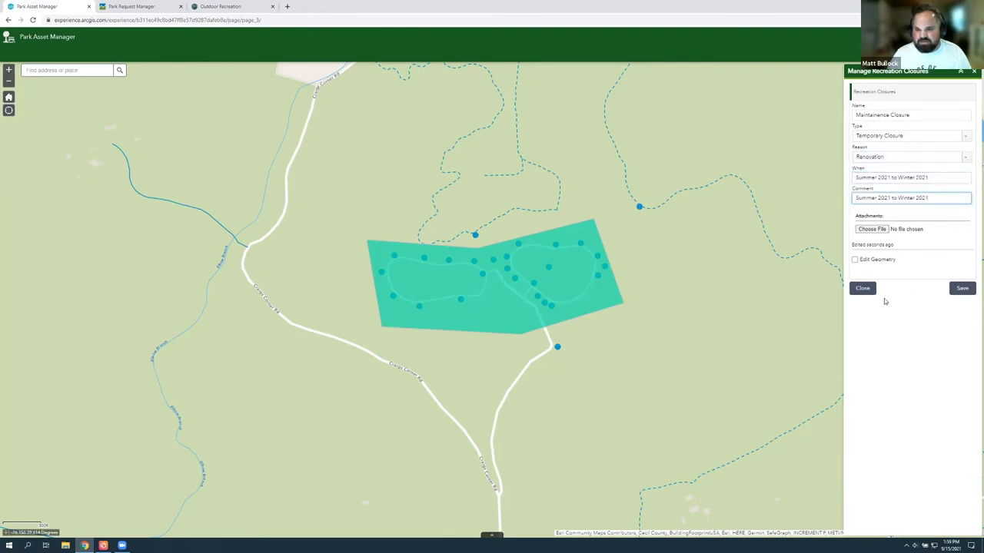
{"action": "left_click", "coordinate": [962, 288]}
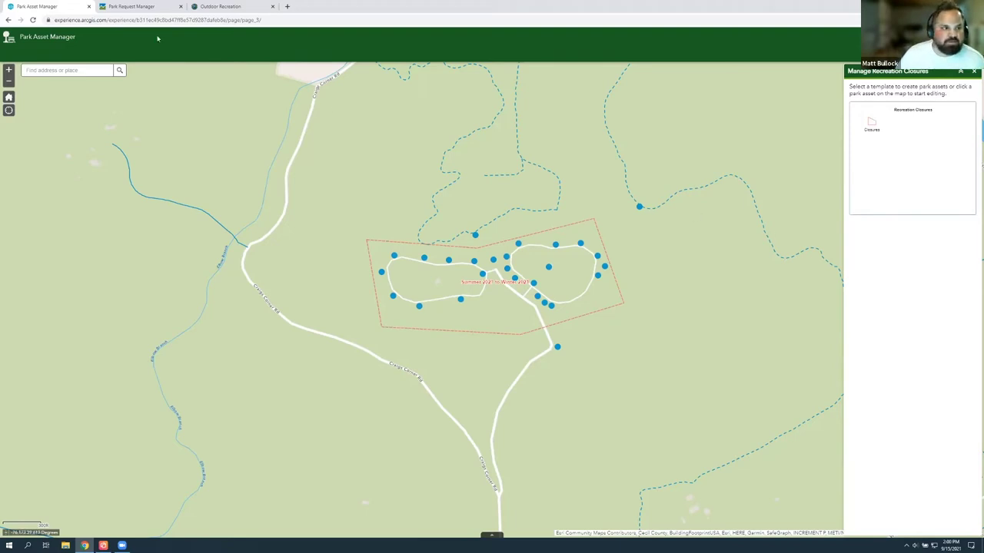
Launch the Park Locator from the Outdoor Recreation site and search for parks in the area northeast of Baltimore.
{"action": "left_click", "coordinate": [210, 8]}
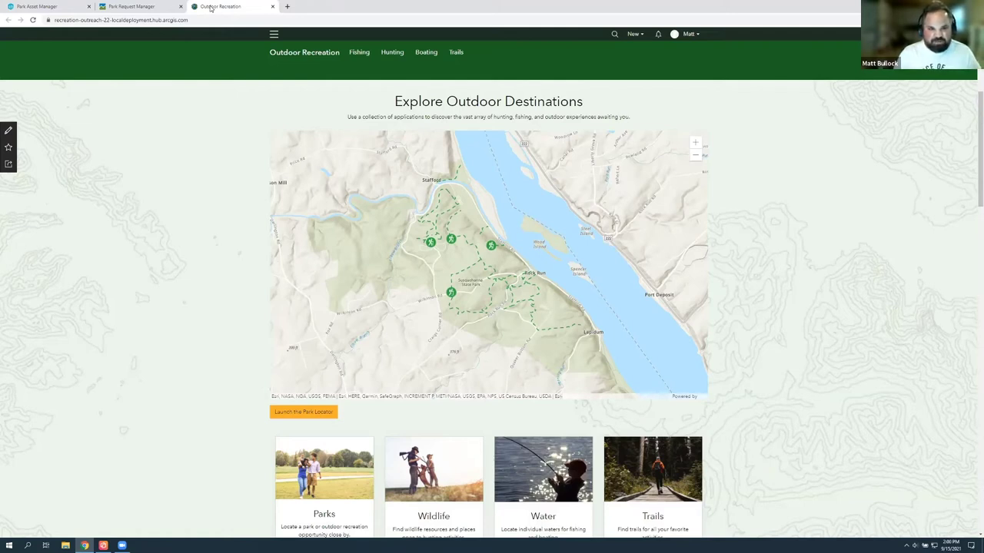
{"action": "left_click", "coordinate": [310, 411]}
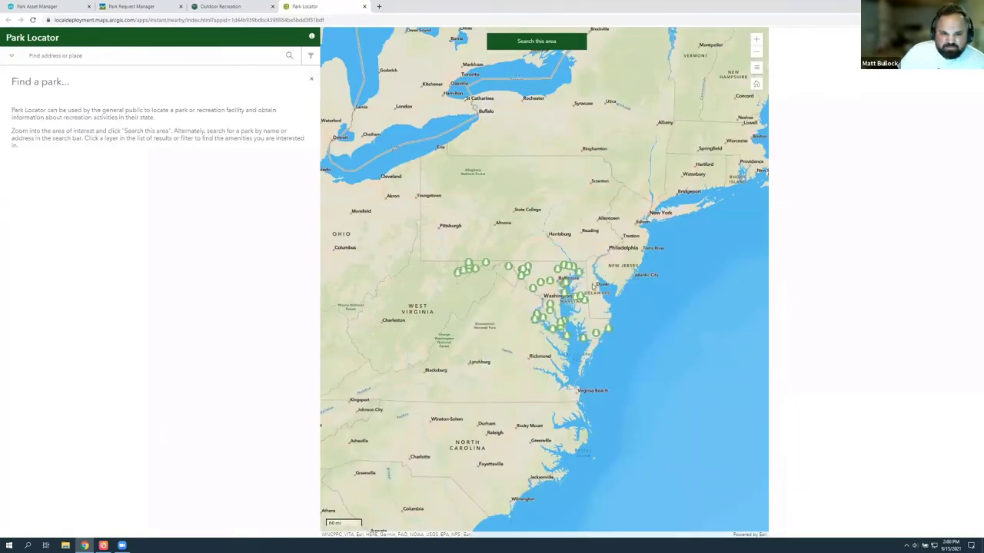
{"action": "scroll", "coordinate": [620, 273], "scroll_direction": "up", "scroll_amount": 3}
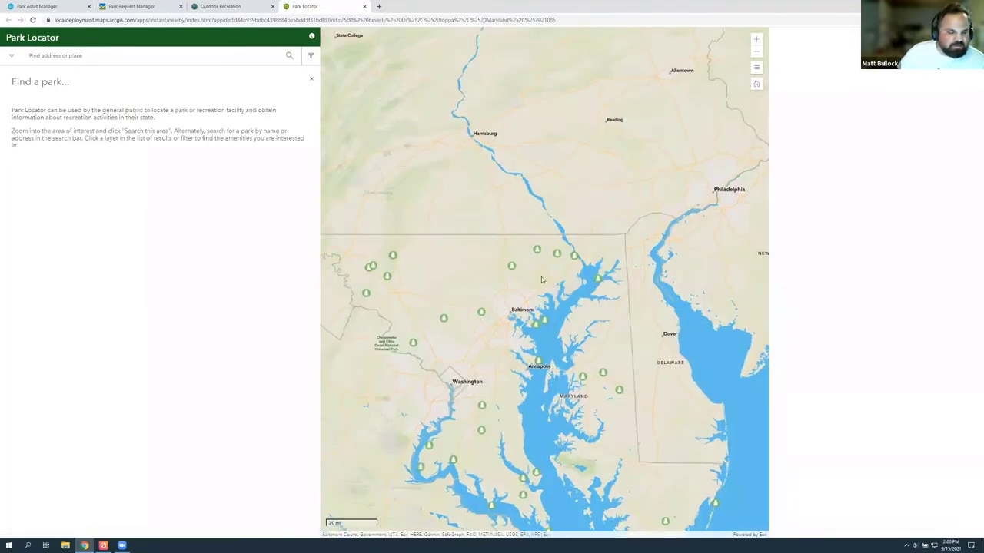
{"action": "left_click", "coordinate": [576, 253]}
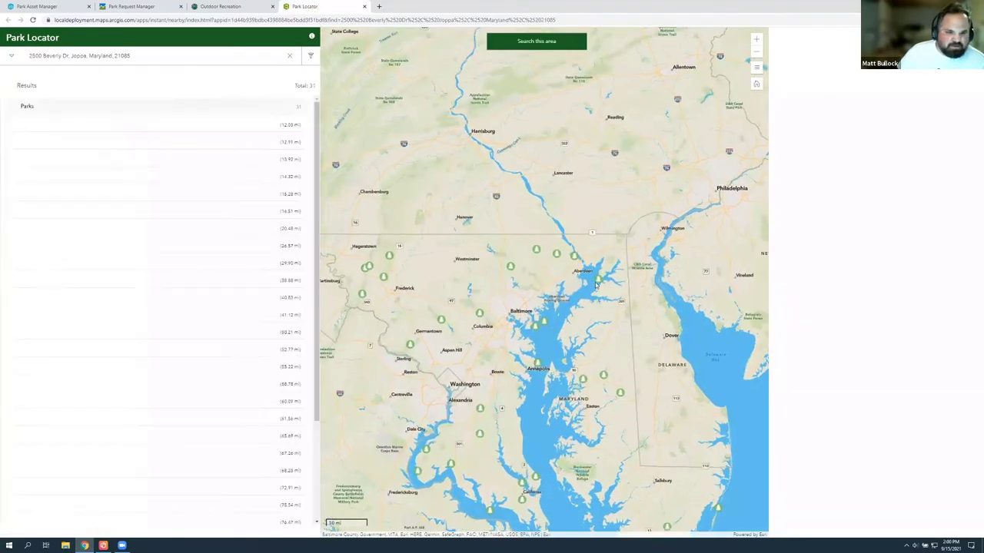
Browse the park results and examine the campground closure and its campsites on the Park Locator map.
{"action": "scroll", "coordinate": [578, 255], "scroll_direction": "up", "scroll_amount": 3}
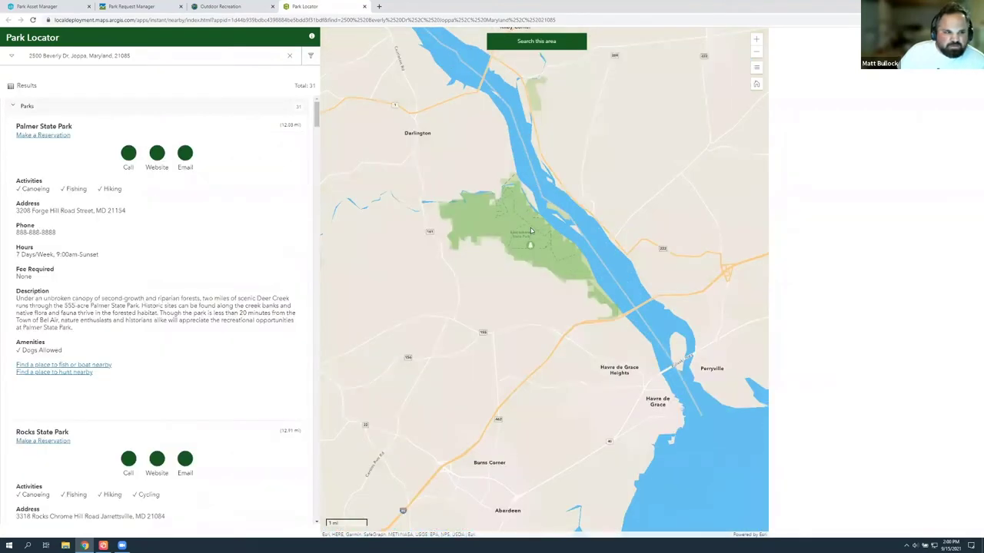
{"action": "scroll", "coordinate": [29, 275], "scroll_direction": "down", "scroll_amount": 10}
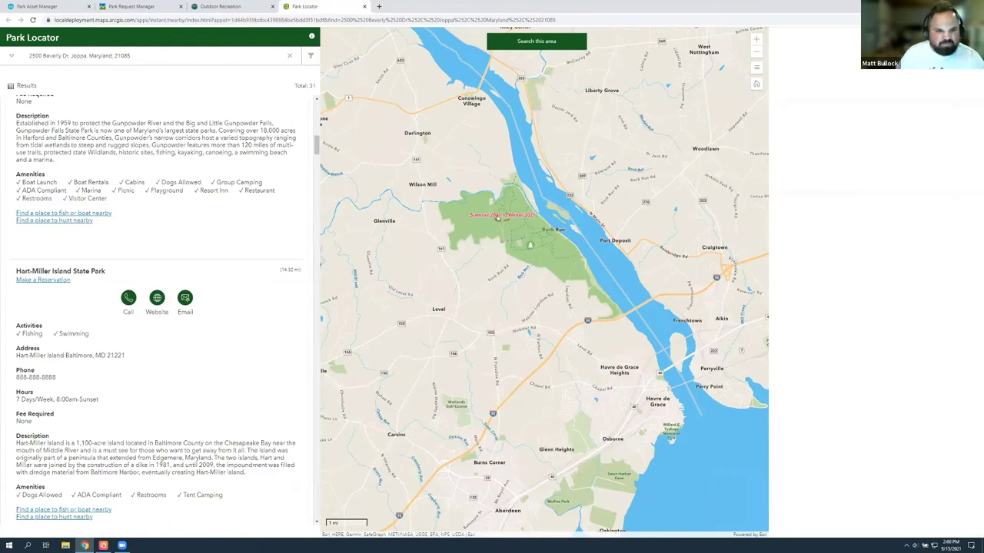
{"action": "scroll", "coordinate": [498, 217], "scroll_direction": "up", "scroll_amount": 1}
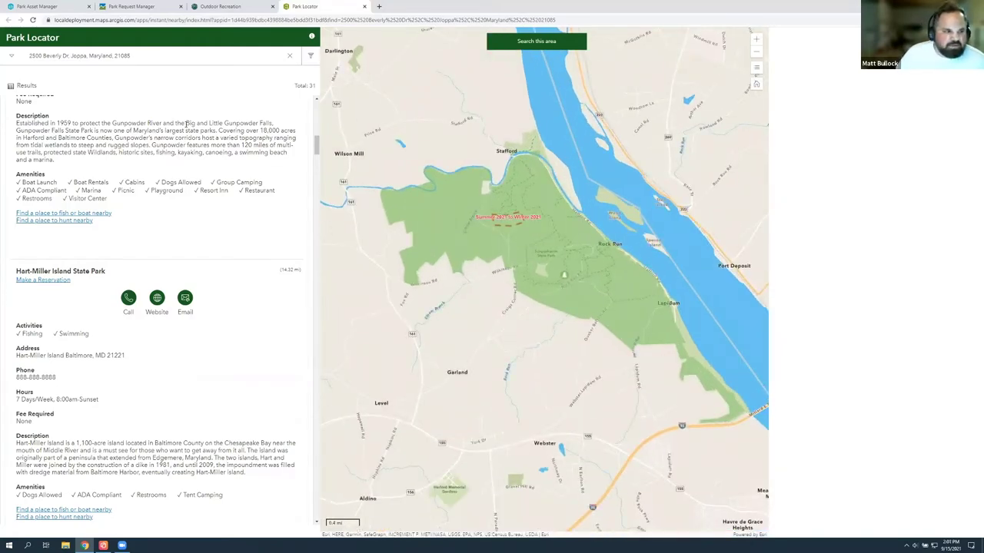
{"action": "scroll", "coordinate": [46, 166], "scroll_direction": "up", "scroll_amount": 3}
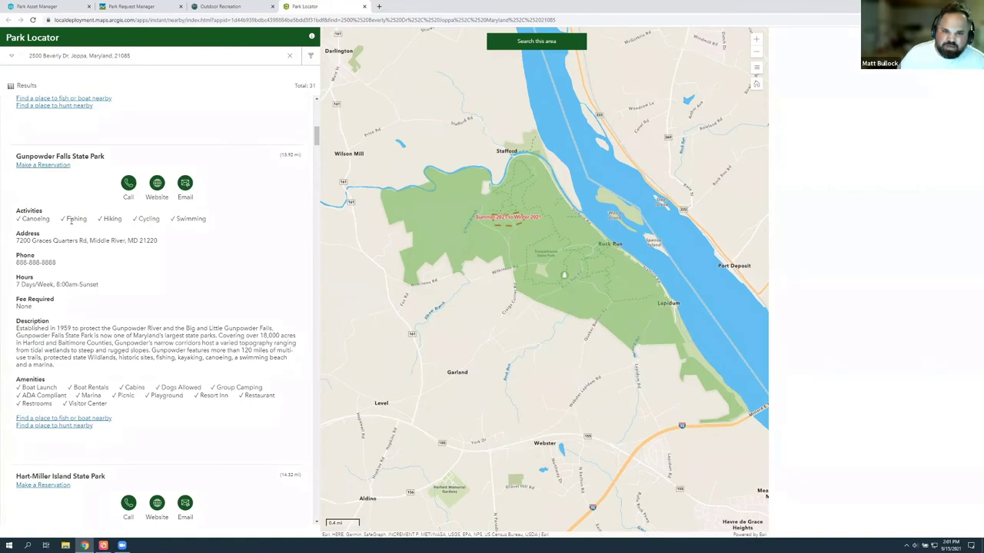
{"action": "scroll", "coordinate": [506, 221], "scroll_direction": "up", "scroll_amount": 1}
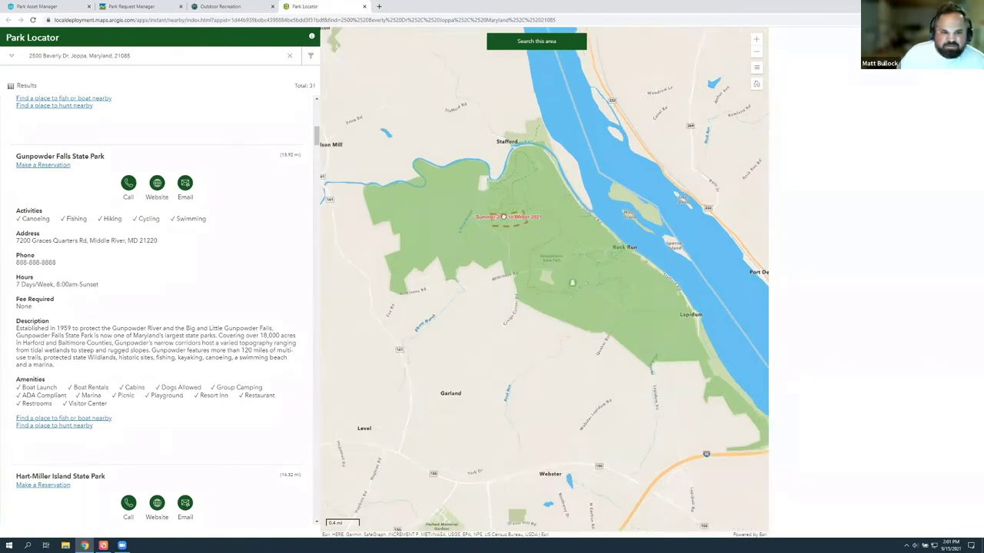
{"action": "scroll", "coordinate": [504, 218], "scroll_direction": "up", "scroll_amount": 4}
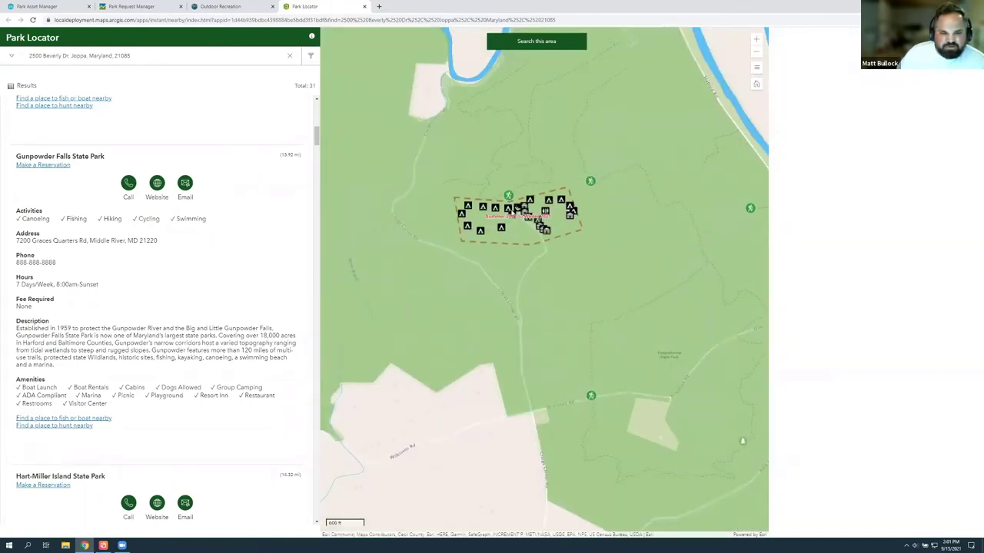
{"action": "scroll", "coordinate": [512, 213], "scroll_direction": "up", "scroll_amount": 1}
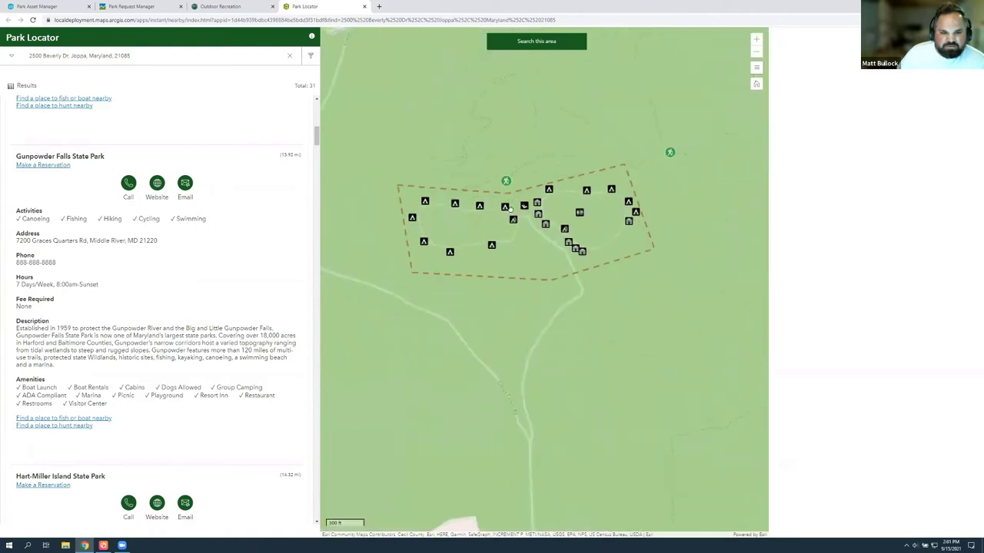
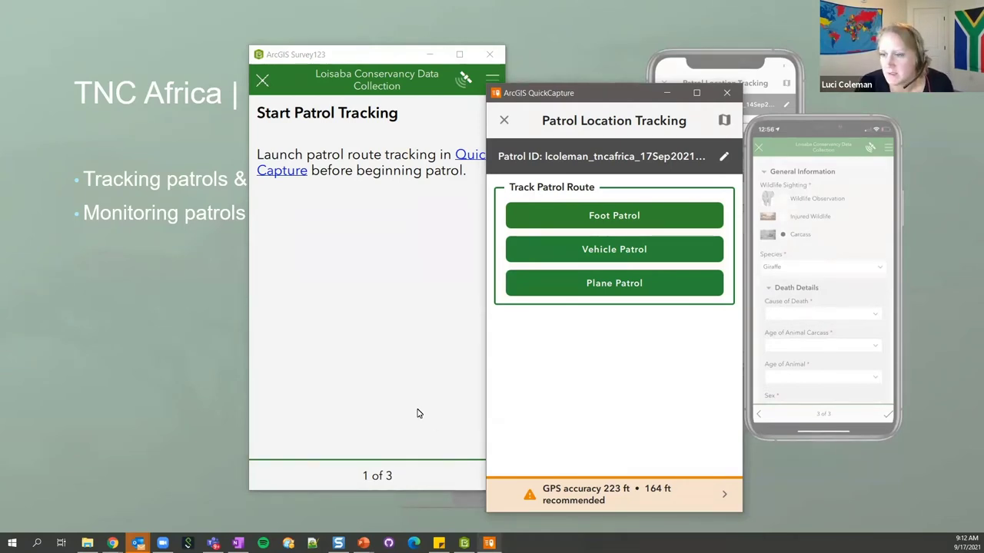
Page through the Loisaba Conservancy Data Collection survey from patrol tracking to the wildlife sighting and field photo questions.
{"action": "left_click", "coordinate": [392, 389]}
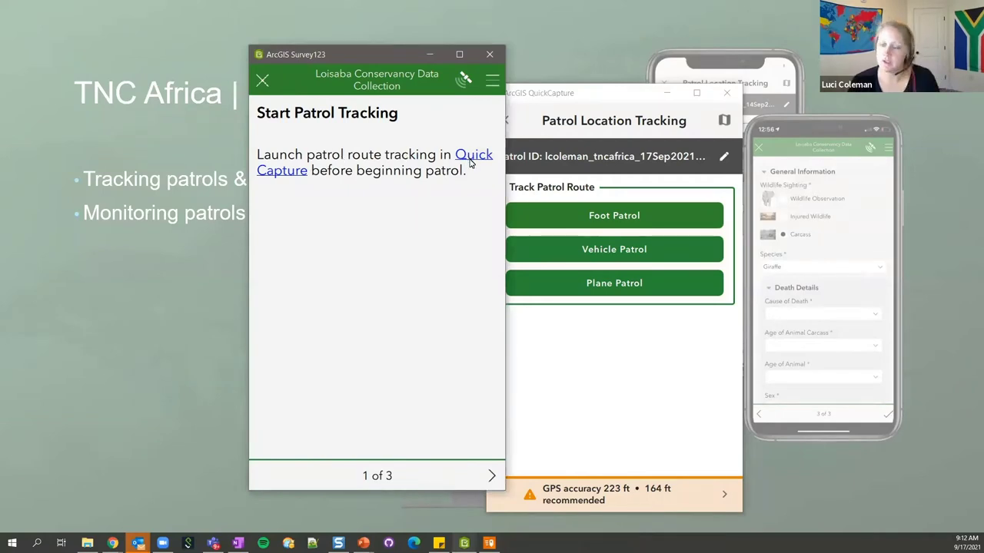
{"action": "left_click", "coordinate": [492, 477]}
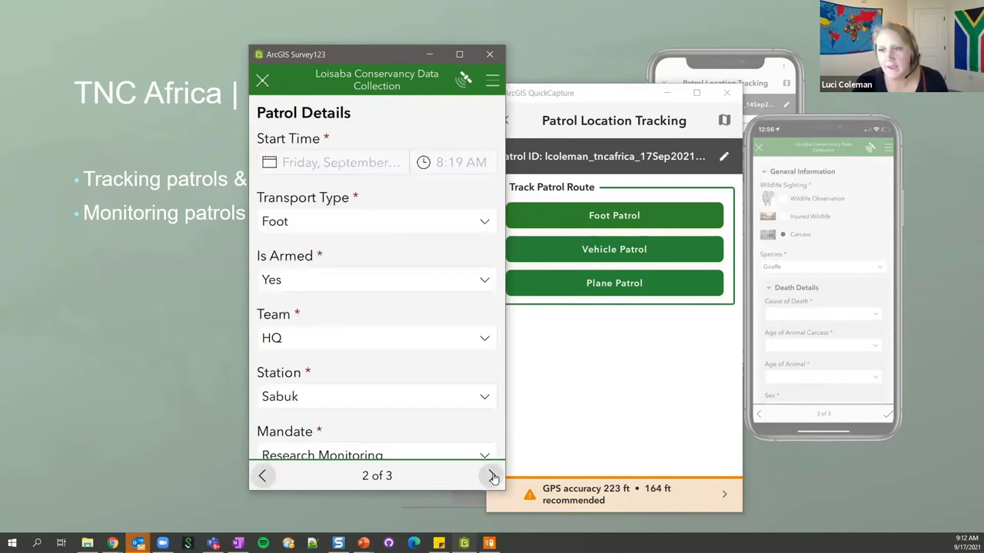
{"action": "left_click", "coordinate": [492, 476]}
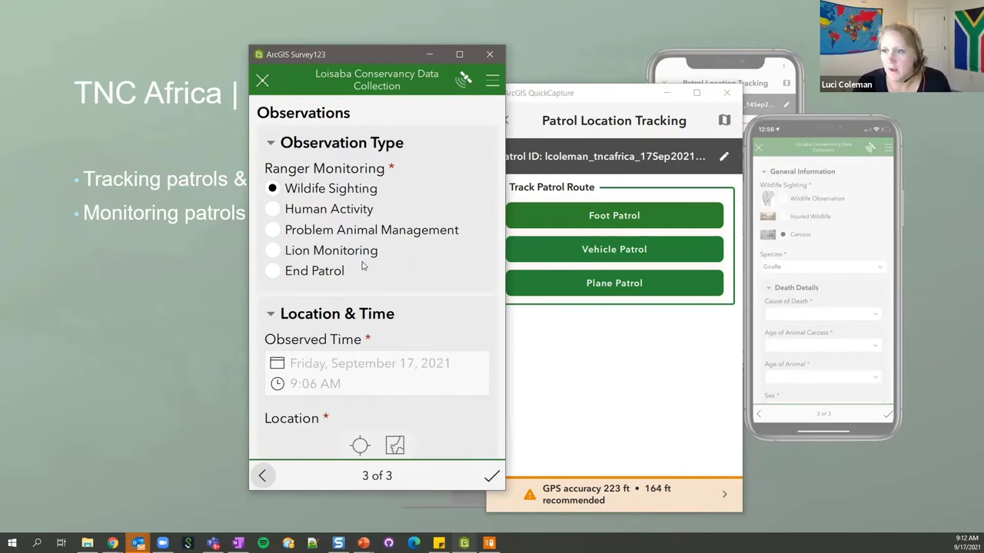
{"action": "scroll", "coordinate": [366, 268], "scroll_direction": "down", "scroll_amount": 5}
{"action": "scroll", "coordinate": [365, 268], "scroll_direction": "down", "scroll_amount": 5}
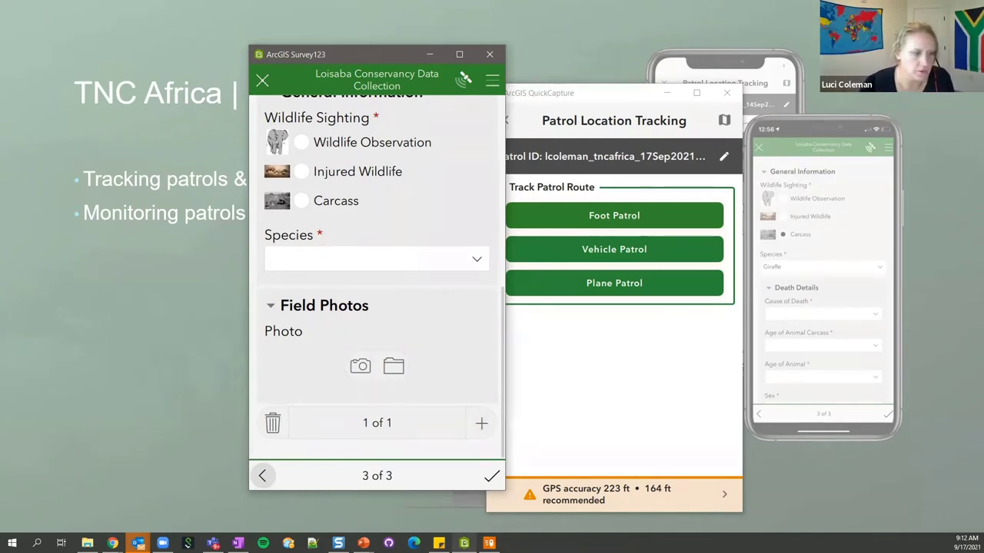
Switch to the Loisaba Conservancy Data Collection Report dashboard and review the element types that can be added.
{"action": "key", "text": "alt+Tab"}
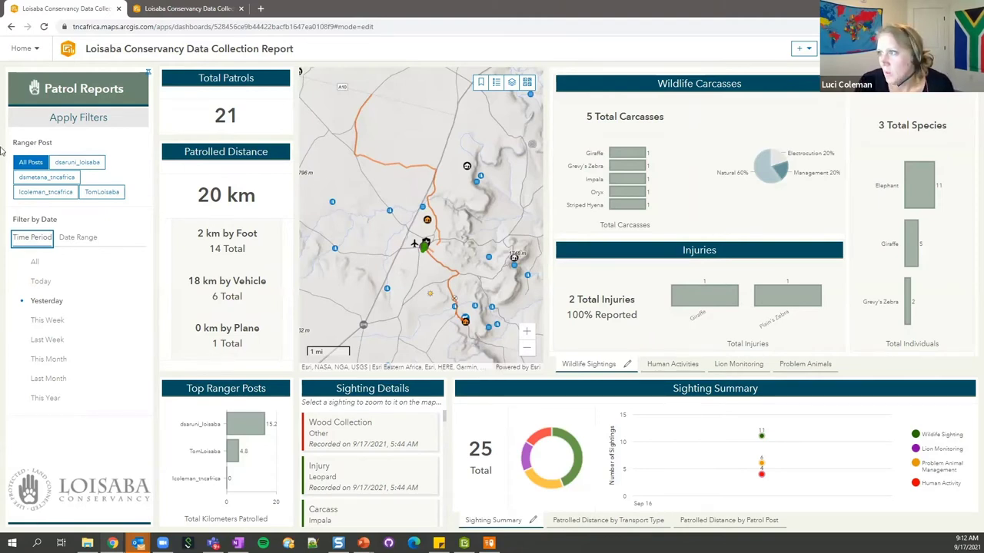
{"action": "left_click", "coordinate": [806, 51]}
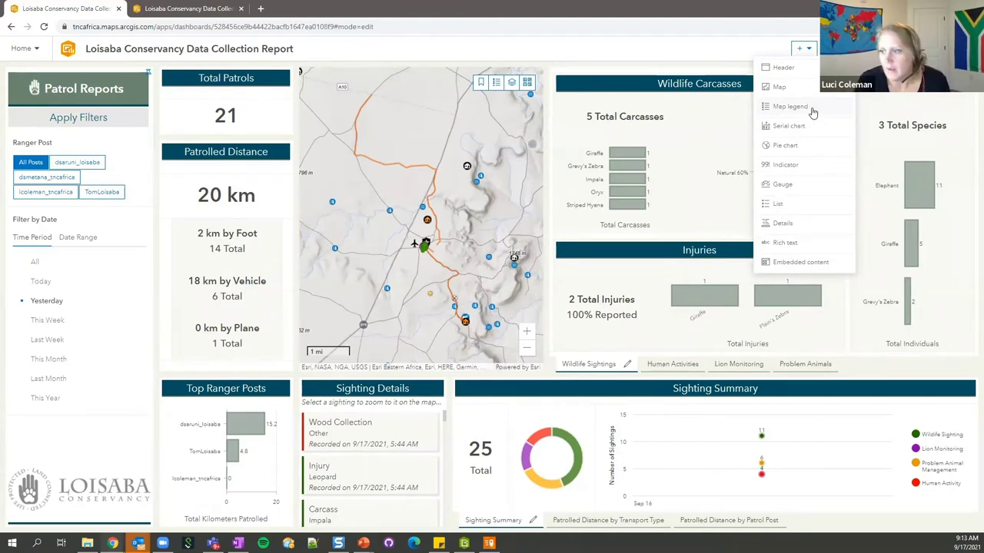
{"action": "left_click", "coordinate": [676, 58]}
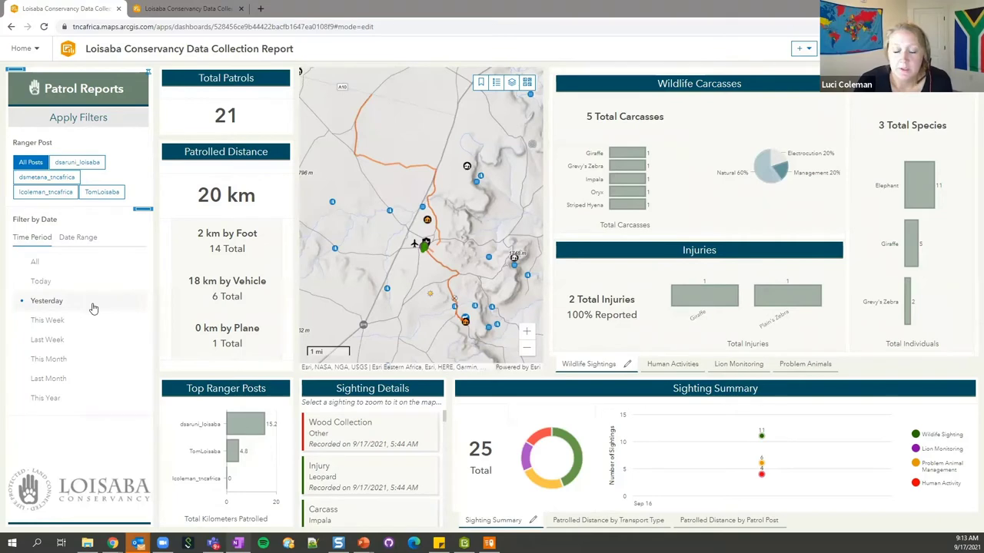
Examine the data expression behind the Patrol Coverage indicator in the Monthly Report dashboard and return to the dashboard.
{"action": "left_click", "coordinate": [170, 5]}
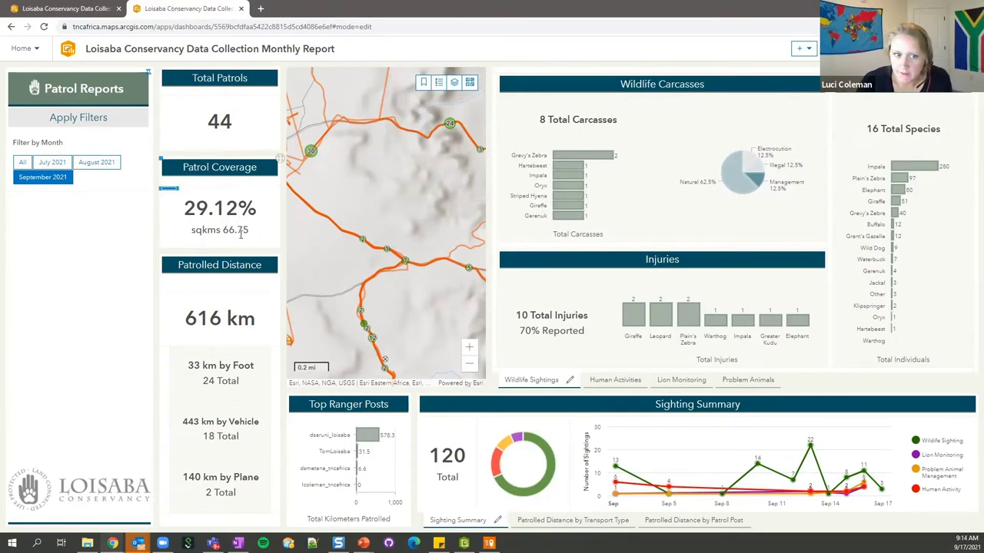
{"action": "mouse_move", "coordinate": [167, 191]}
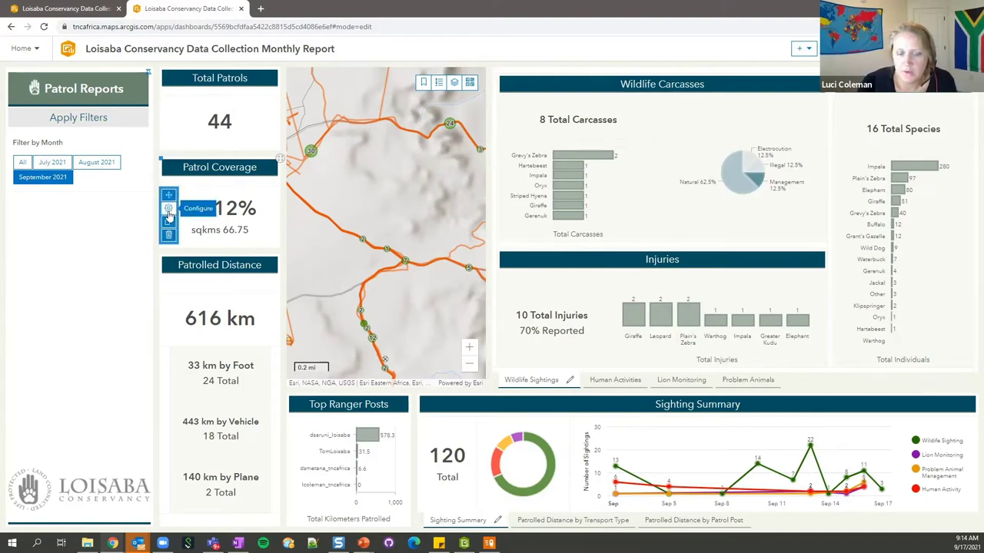
{"action": "left_click", "coordinate": [169, 215]}
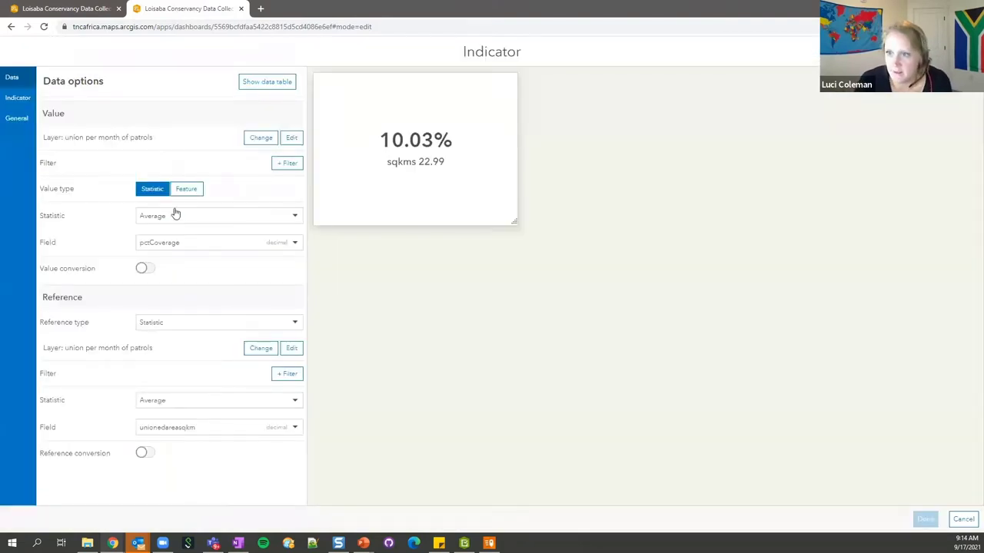
{"action": "left_click", "coordinate": [291, 139]}
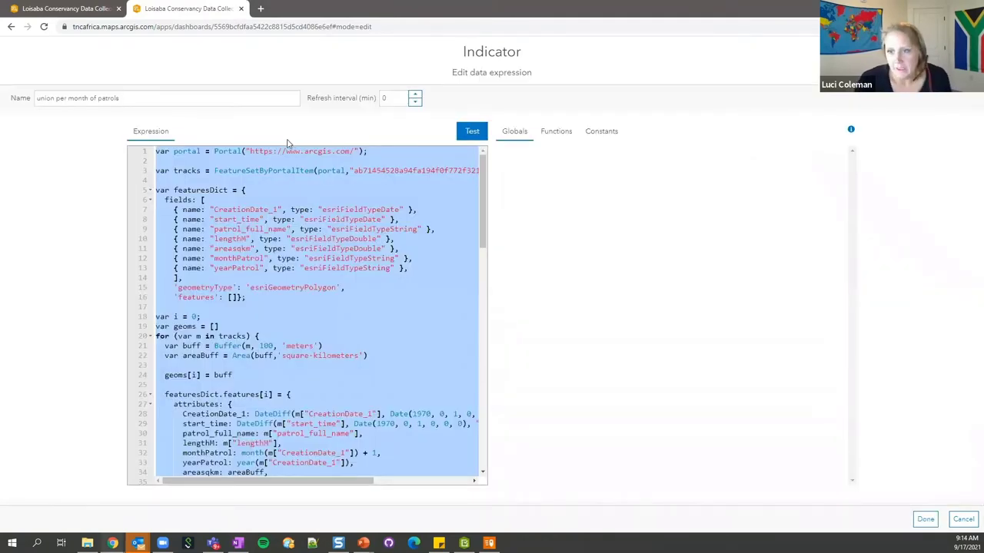
{"action": "left_click", "coordinate": [186, 172]}
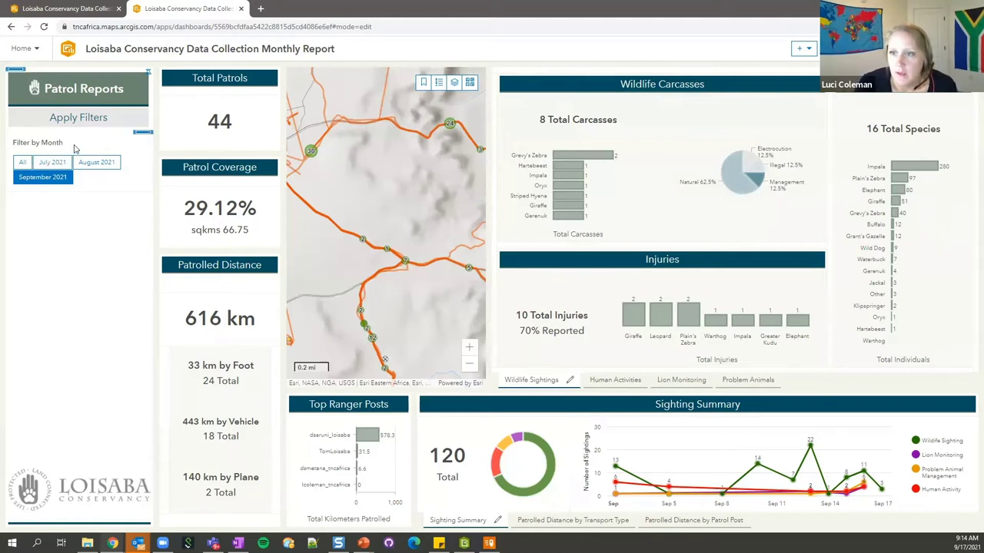
Inspect the HTML source of the Top Ranger Posts chart's title and leave the chart configuration without saving.
{"action": "mouse_move", "coordinate": [297, 411]}
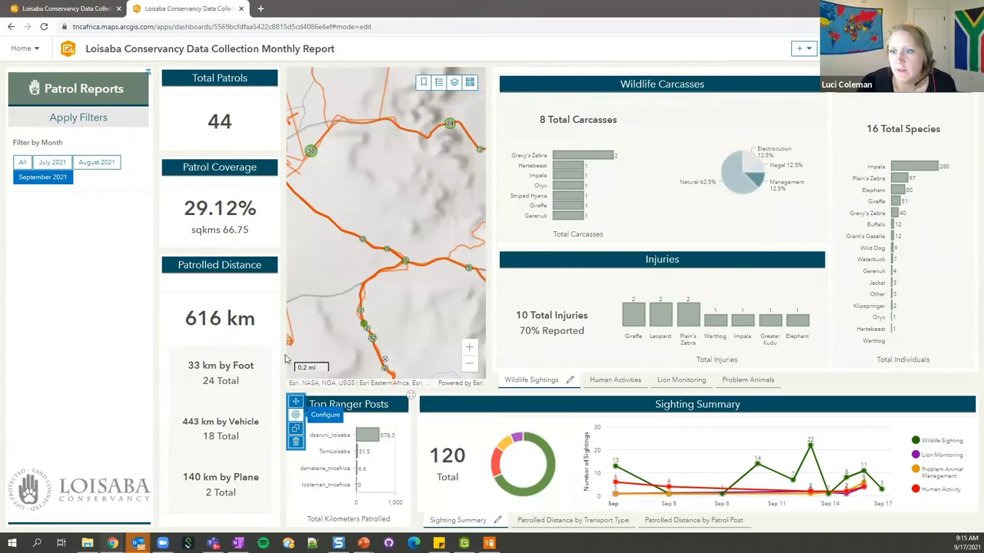
{"action": "left_click", "coordinate": [297, 415]}
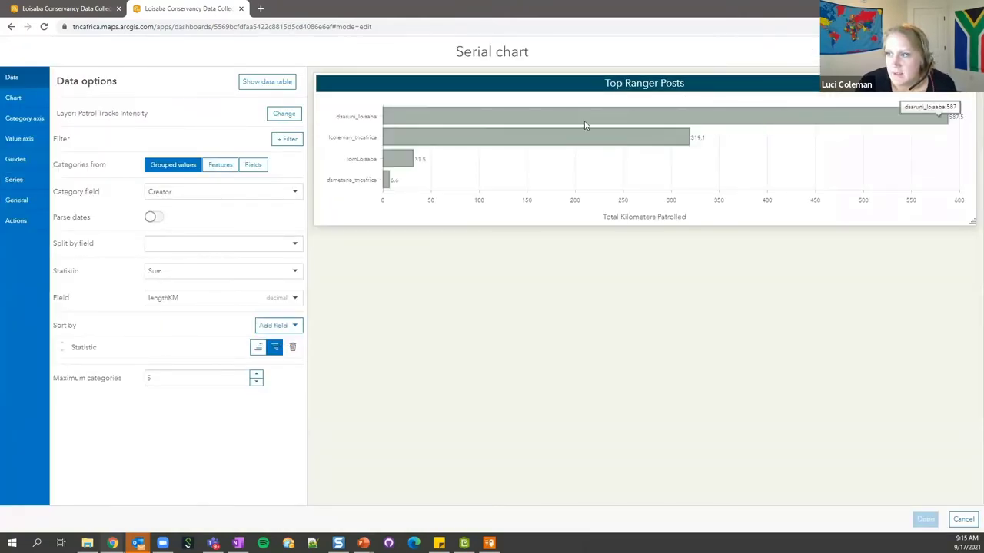
{"action": "left_click", "coordinate": [33, 211]}
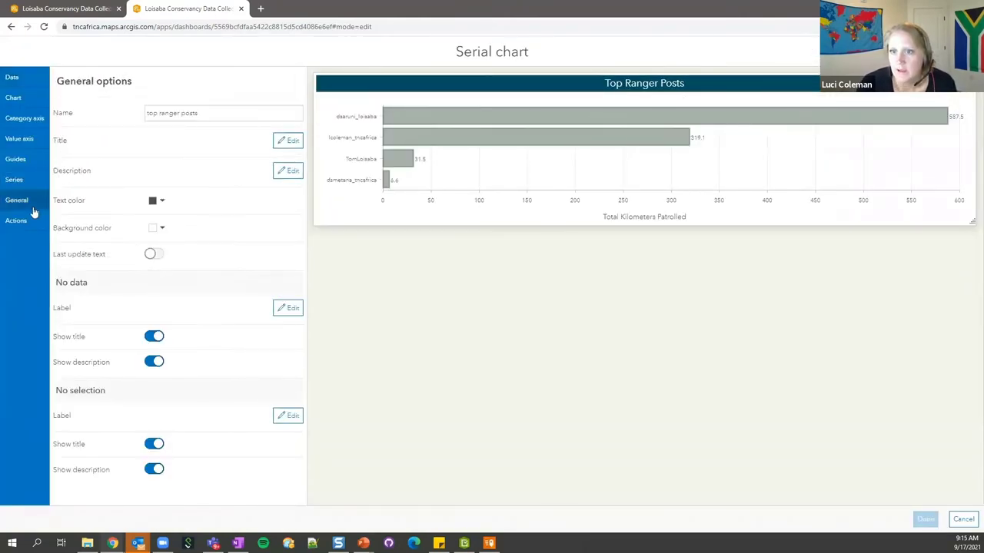
{"action": "left_click", "coordinate": [289, 141]}
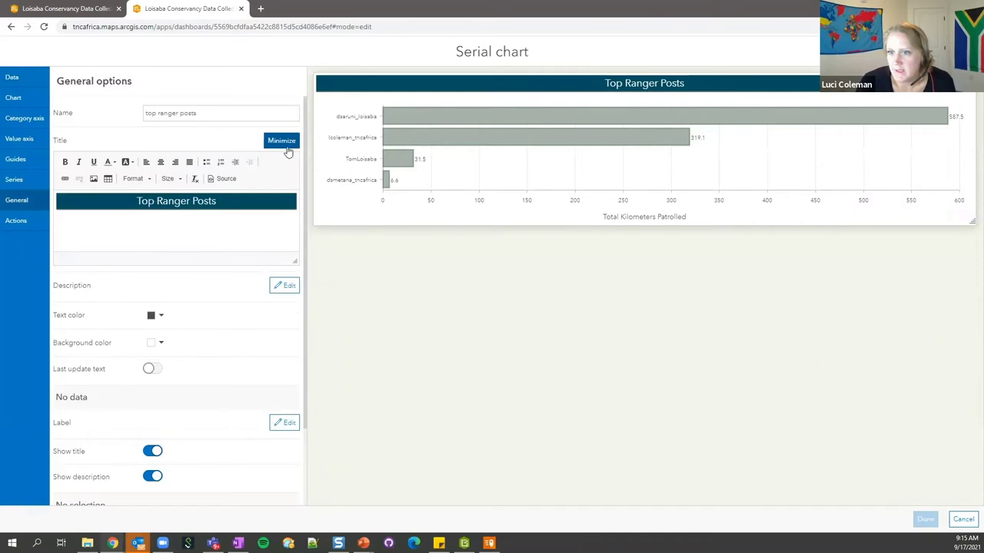
{"action": "left_click", "coordinate": [226, 179]}
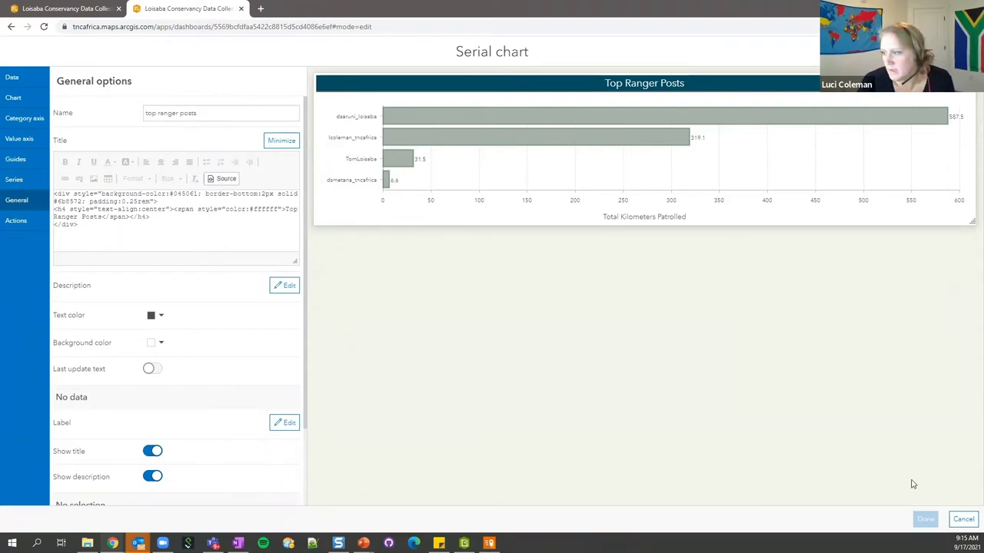
{"action": "left_click", "coordinate": [964, 521]}
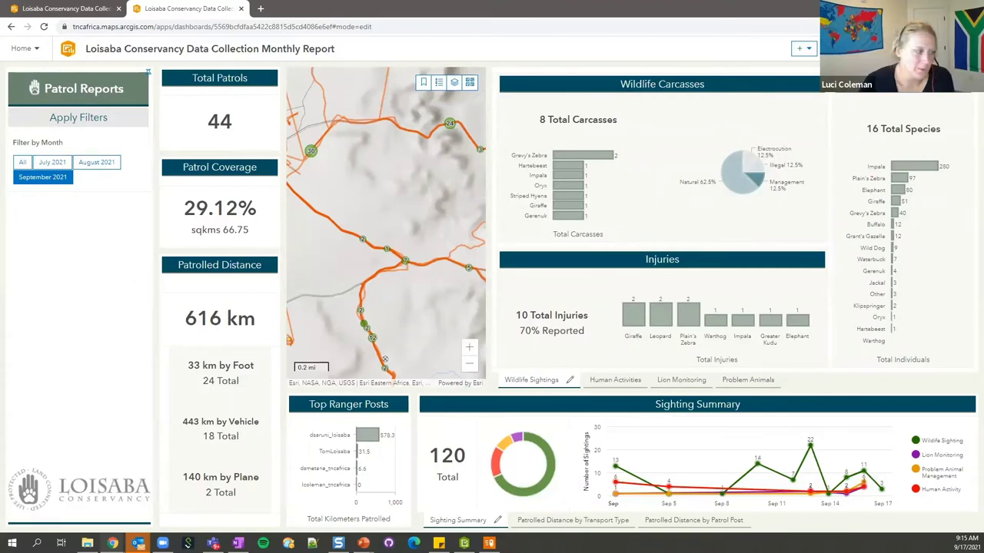
Return to the slide show and advance to the American Prairie Reserve slide.
{"action": "key", "text": "alt+Tab"}
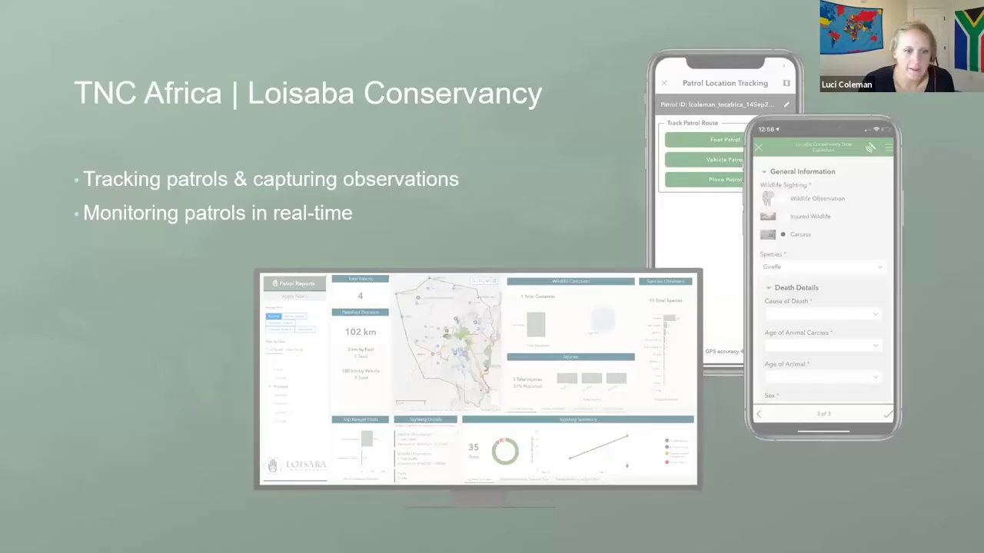
{"action": "key", "text": "Right"}
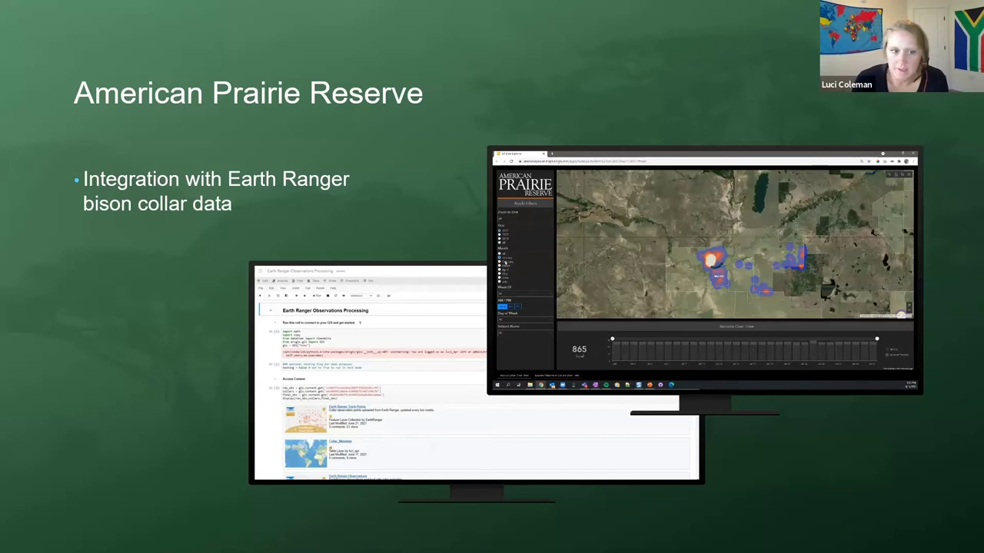
Switch to the American Prairie browser window and examine the new-observations search code in the Earth Ranger Observations Processing notebook.
{"action": "key", "text": "alt+Tab"}
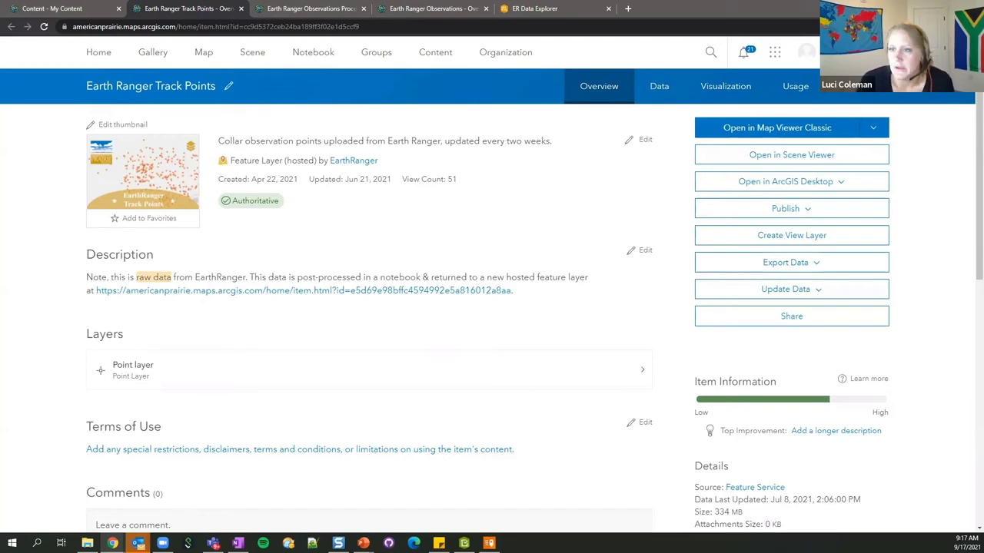
{"action": "left_click", "coordinate": [324, 9]}
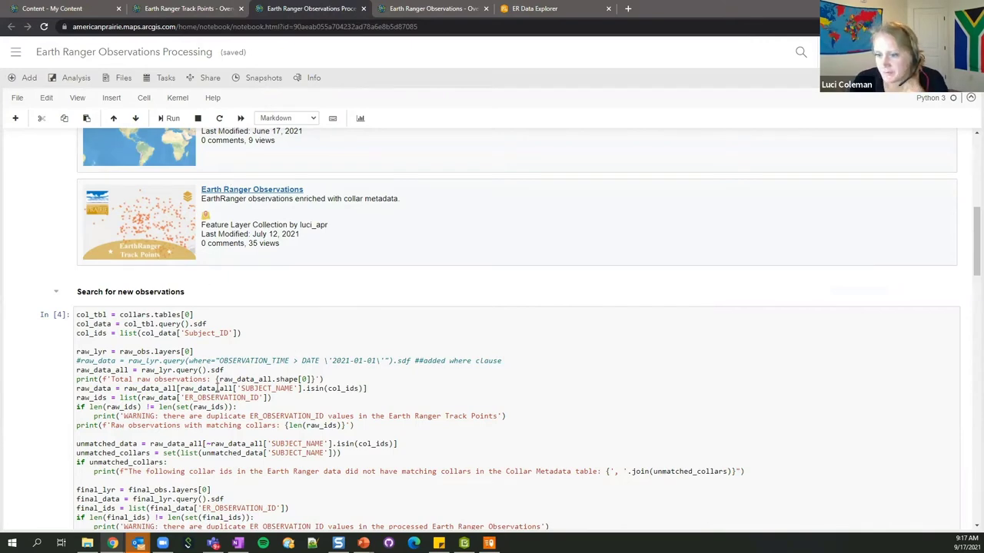
{"action": "left_click_drag", "start_coordinate": [970, 270], "coordinate": [970, 285]}
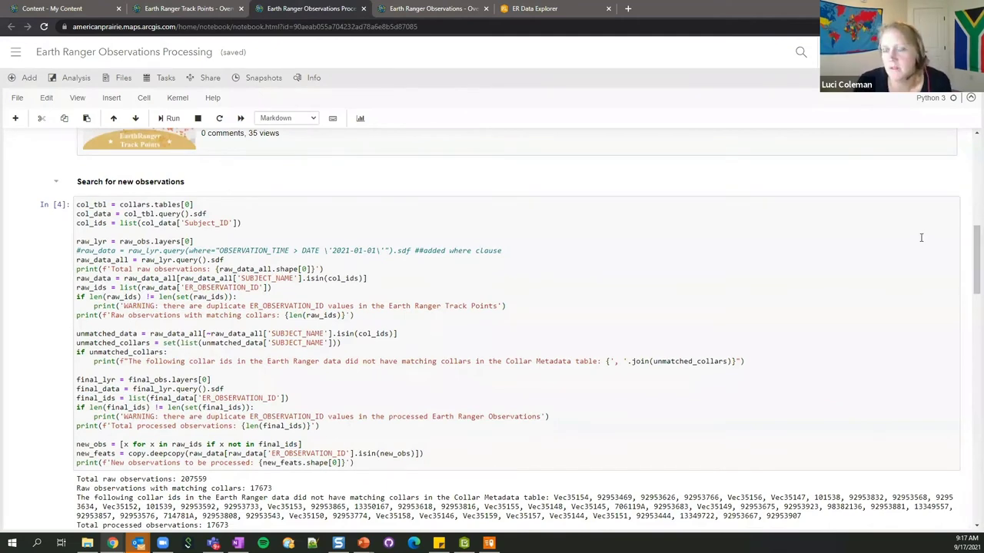
Filter the 2021 collar heat map in the ER Data Explorer dashboard month by month, ending on April.
{"action": "left_click", "coordinate": [547, 8]}
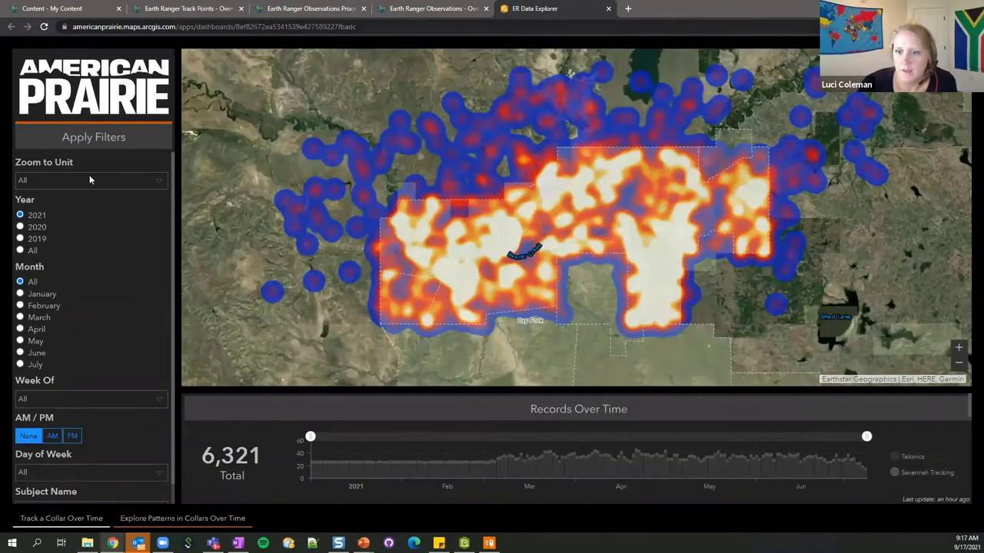
{"action": "left_click", "coordinate": [20, 294]}
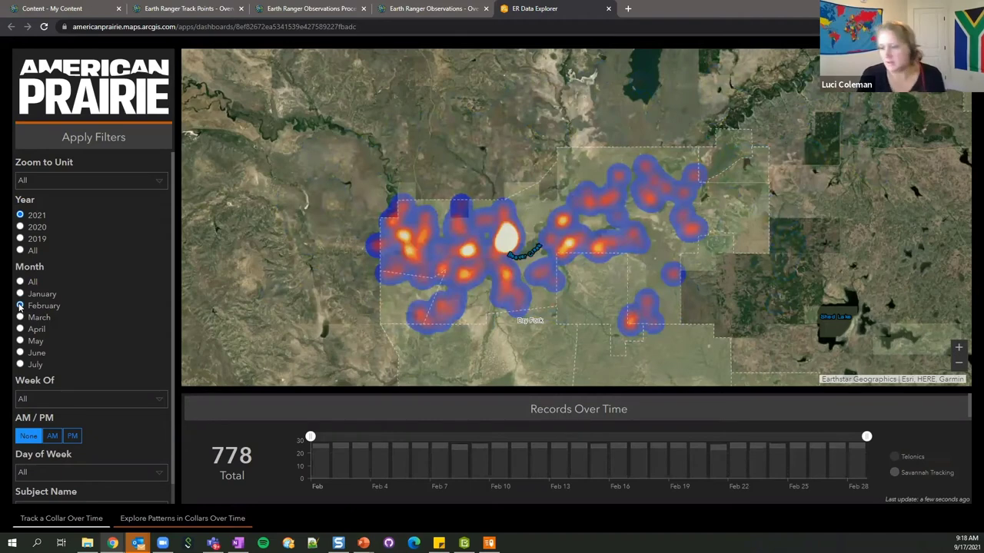
{"action": "left_click", "coordinate": [20, 318]}
{"action": "left_click", "coordinate": [20, 329]}
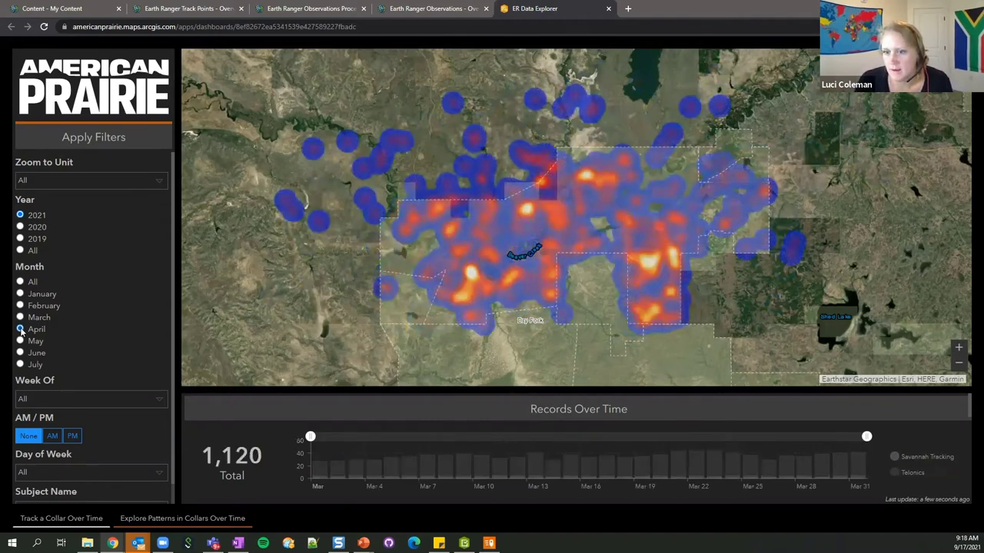
{"action": "scroll", "coordinate": [68, 468], "scroll_direction": "down", "scroll_amount": 1}
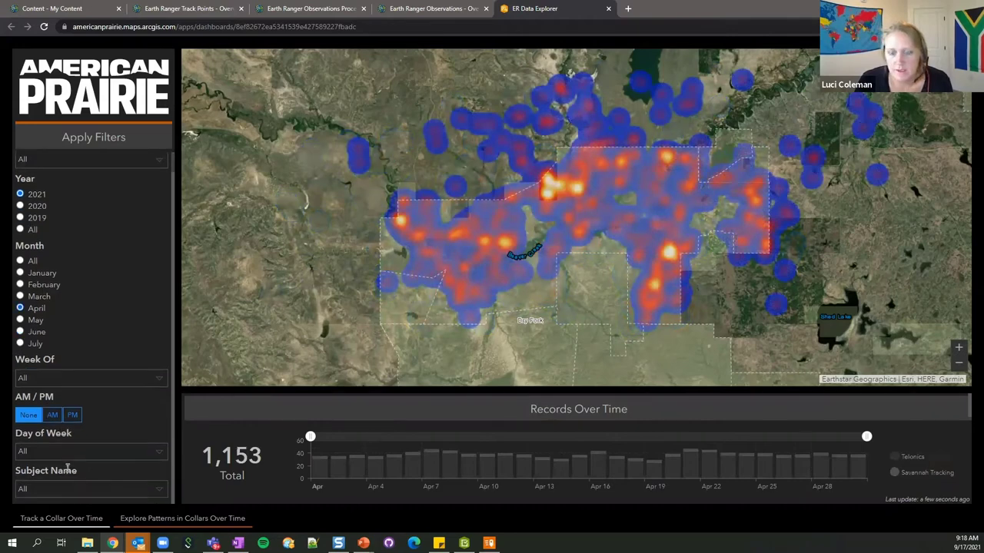
Filter the April 2021 collar observations to the subject name 714779A.
{"action": "left_click", "coordinate": [69, 491]}
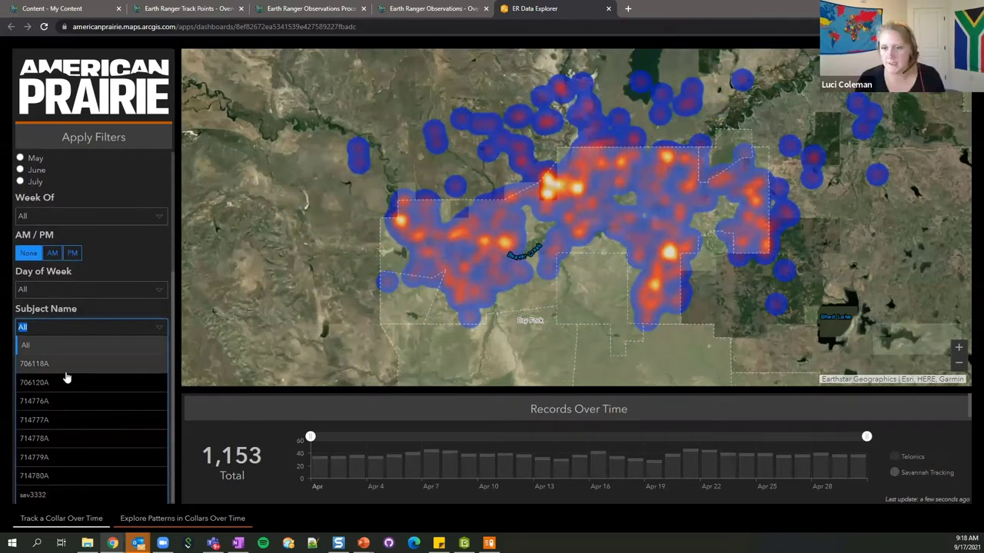
{"action": "left_click", "coordinate": [65, 383]}
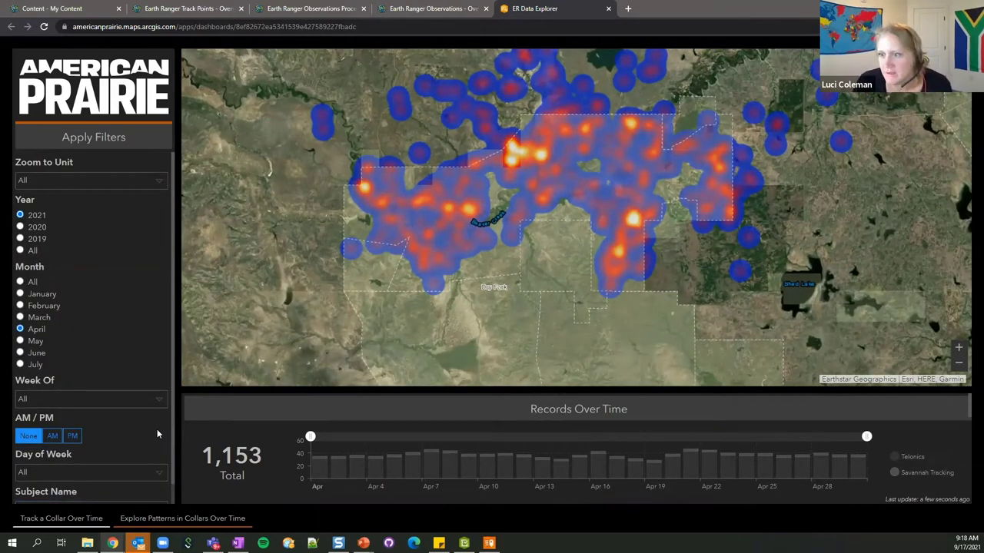
{"action": "scroll", "coordinate": [156, 434], "scroll_direction": "down", "scroll_amount": 1}
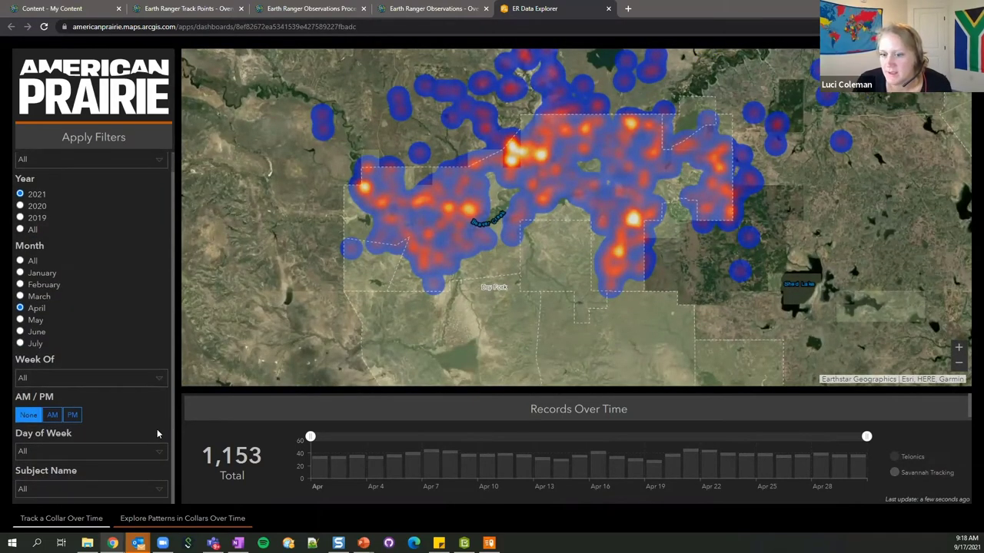
{"action": "left_click", "coordinate": [116, 492]}
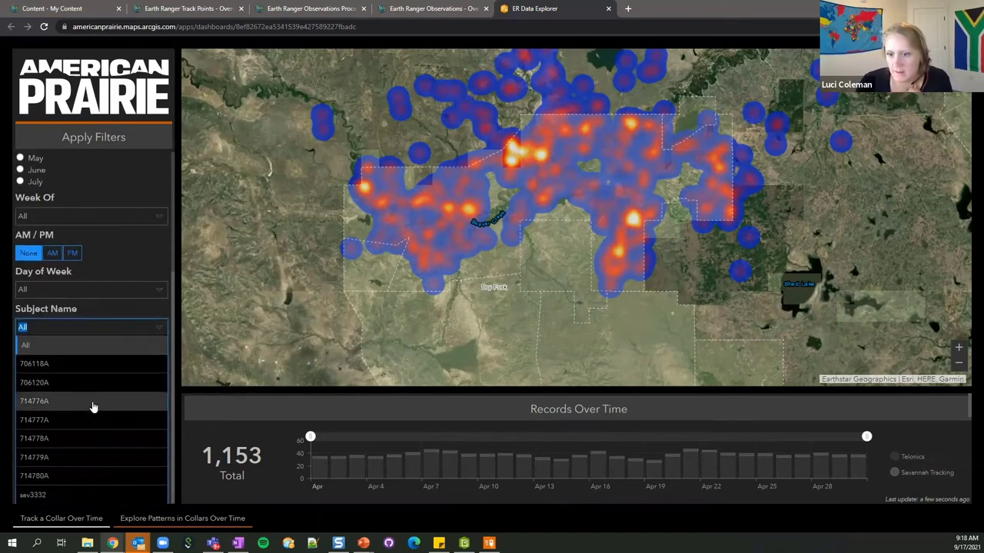
{"action": "left_click", "coordinate": [91, 458]}
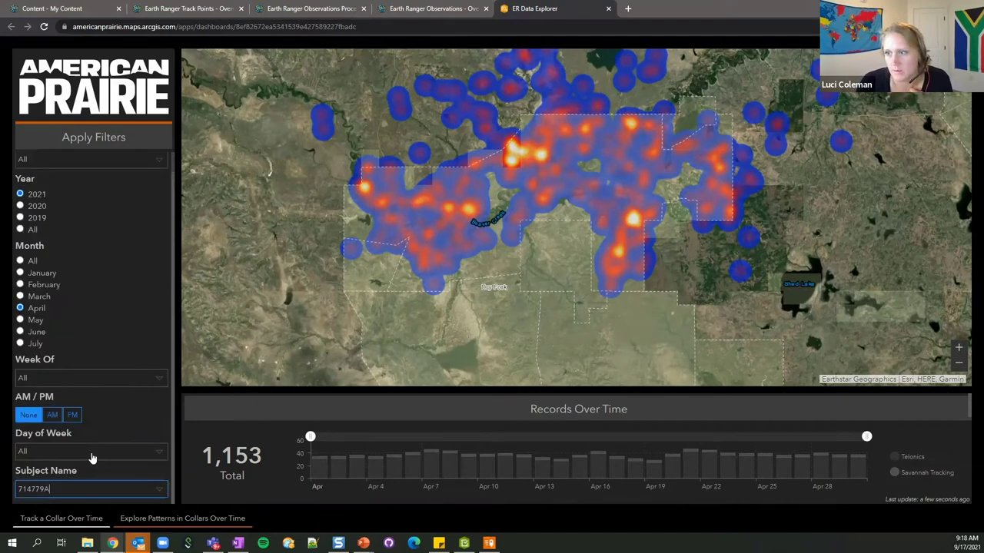
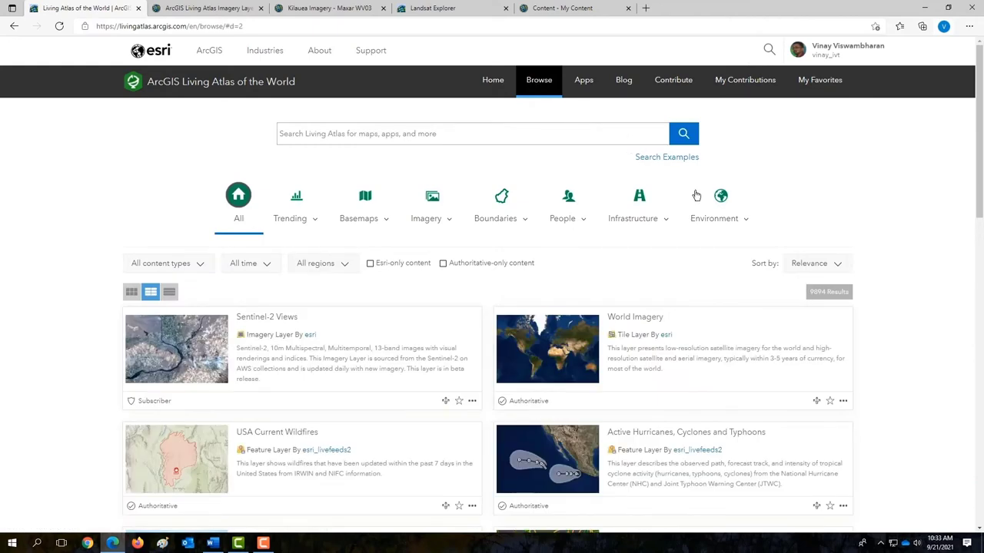
Filter the ArcGIS Living Atlas content to the Land Cover category under Environment.
{"action": "mouse_move", "coordinate": [723, 220]}
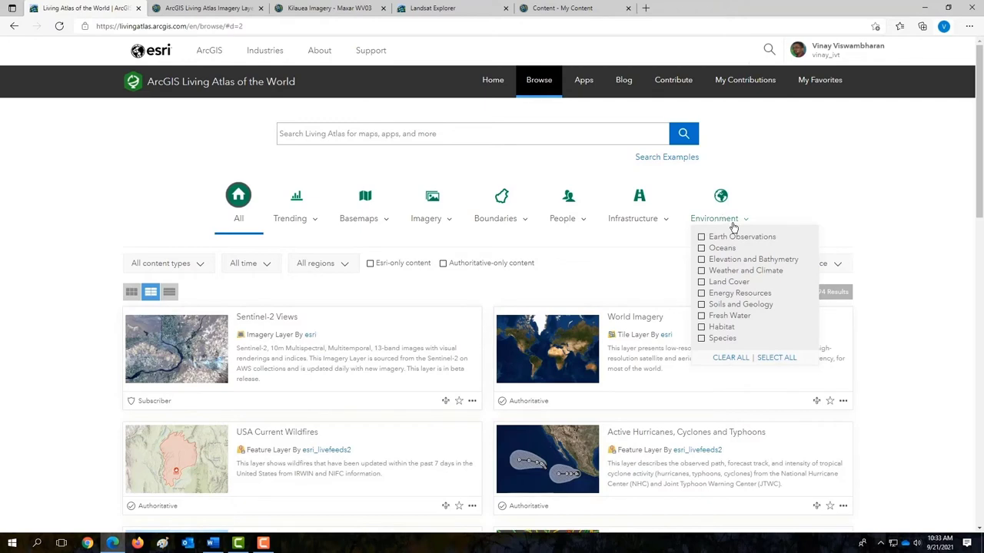
{"action": "left_click", "coordinate": [757, 288]}
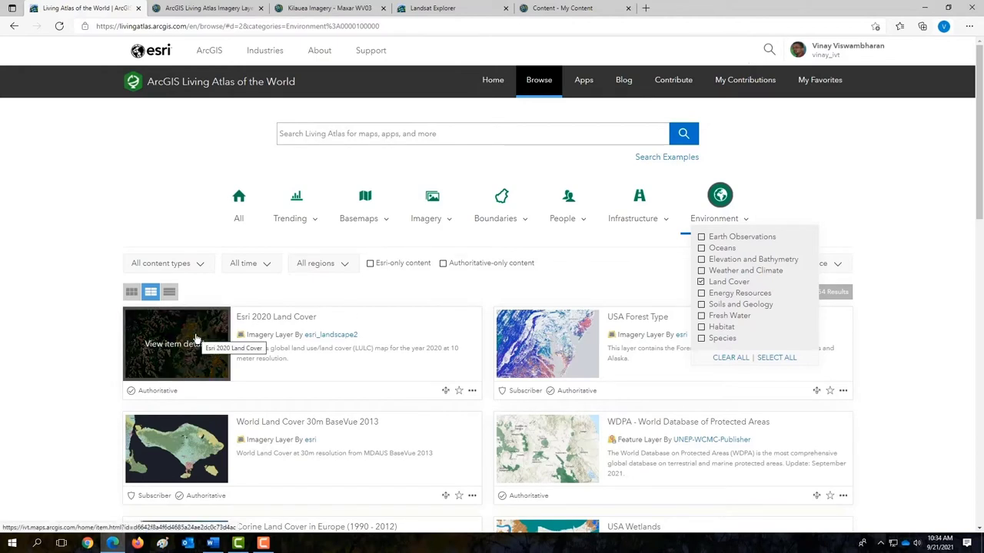
In the ArcGIS Living Atlas Imagery Layers map, go to the Lake Nakuru bookmark and examine the Esri 2020 Land Cover layer's class symbology.
{"action": "left_click", "coordinate": [216, 8]}
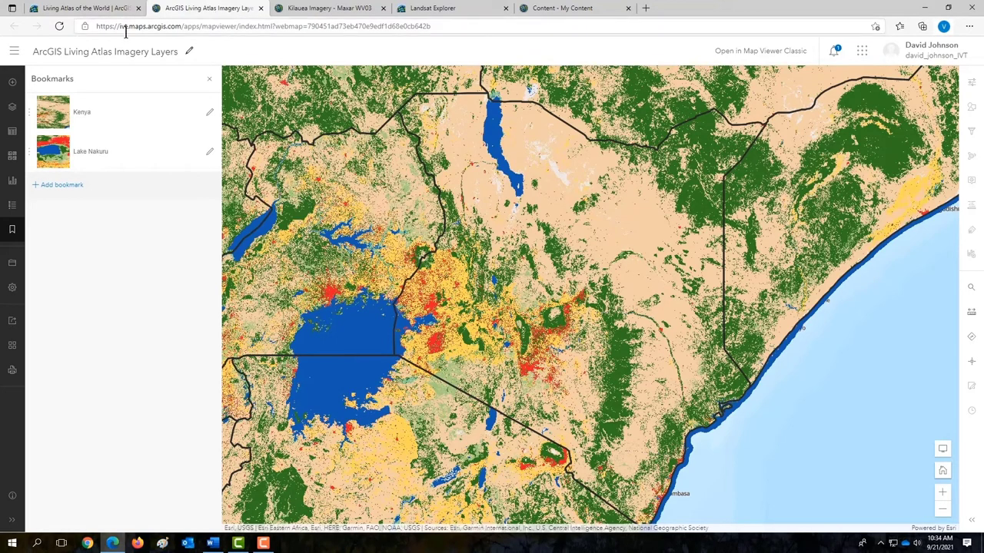
{"action": "left_click", "coordinate": [57, 157]}
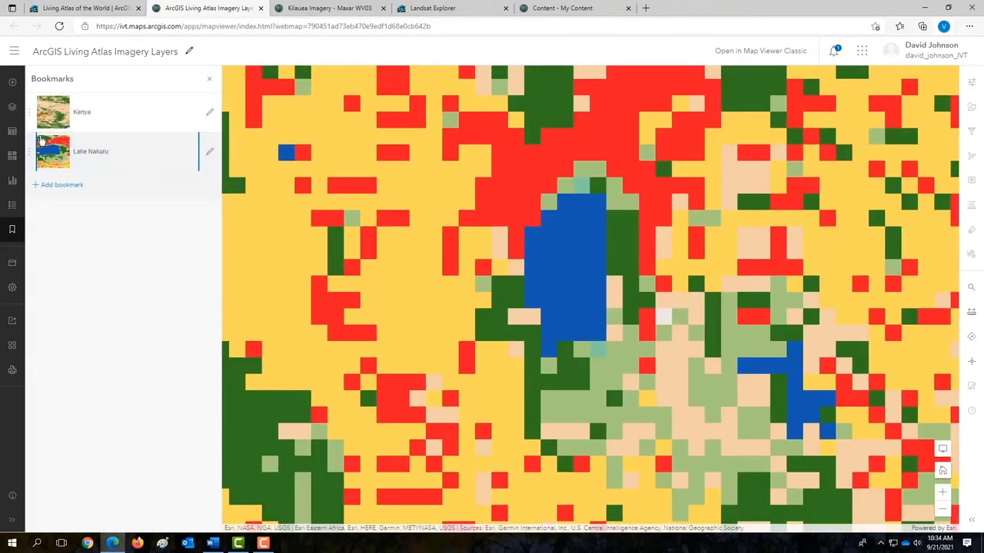
{"action": "left_click", "coordinate": [12, 108]}
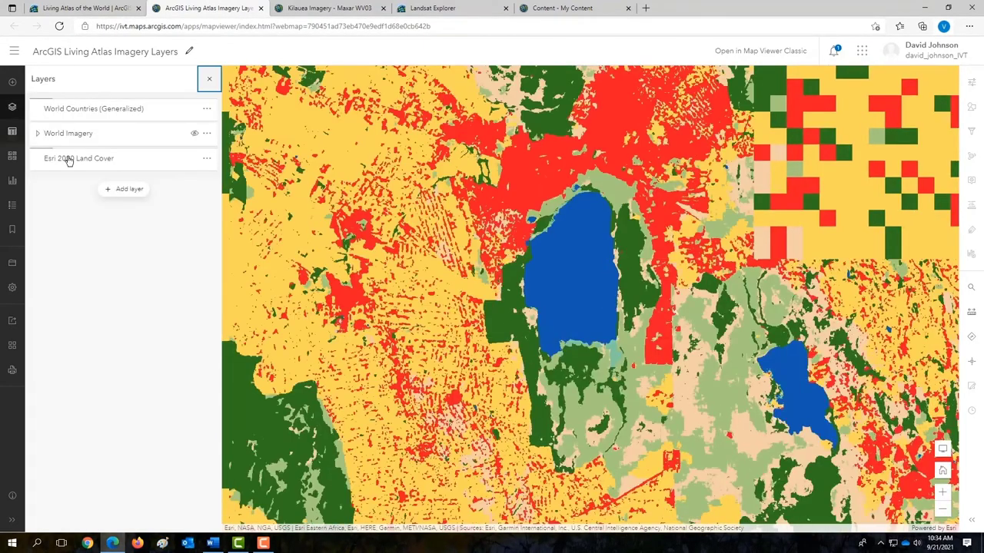
{"action": "left_click", "coordinate": [135, 166]}
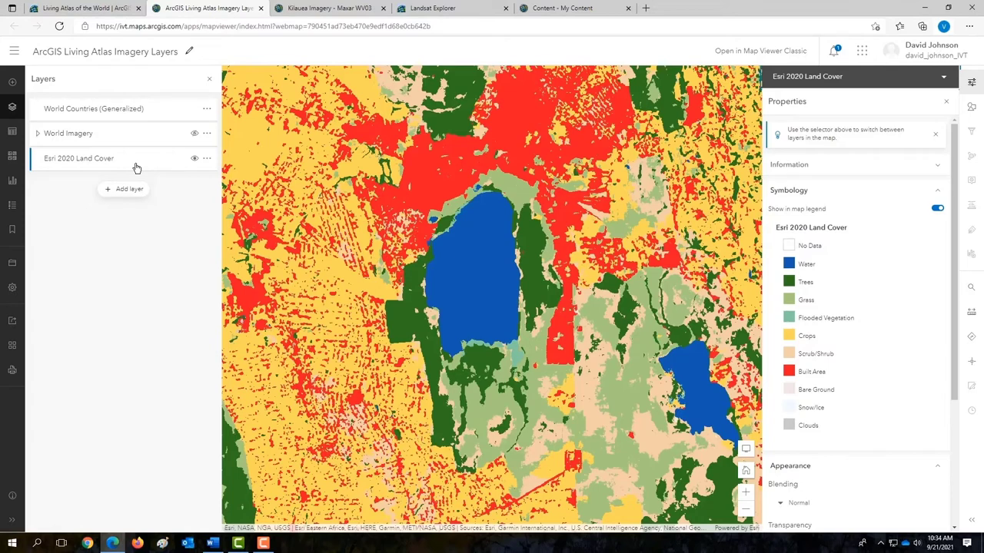
Filter the Living Atlas content to Basemap Imagery and turn on the World Imagery layer in the imagery layers map.
{"action": "left_click", "coordinate": [86, 8]}
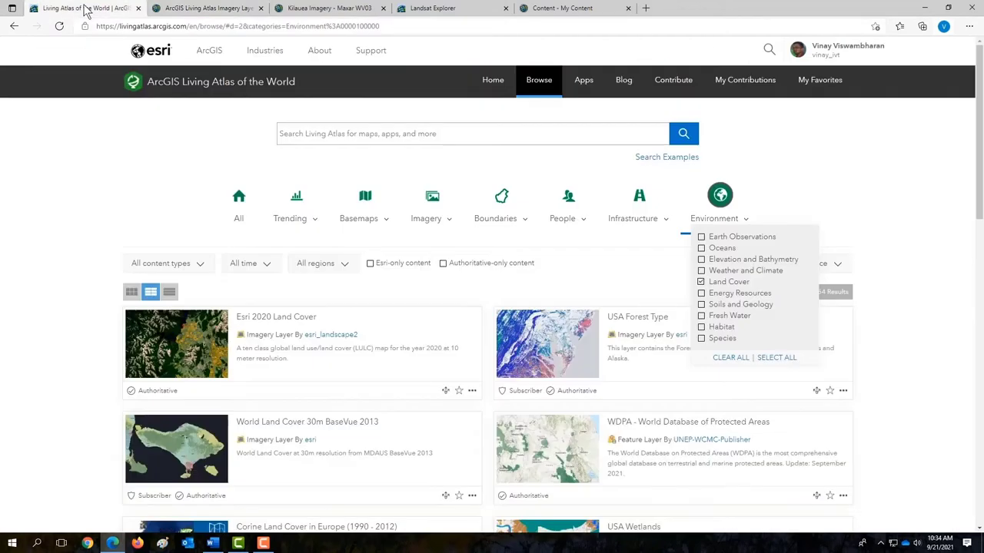
{"action": "left_click", "coordinate": [433, 221]}
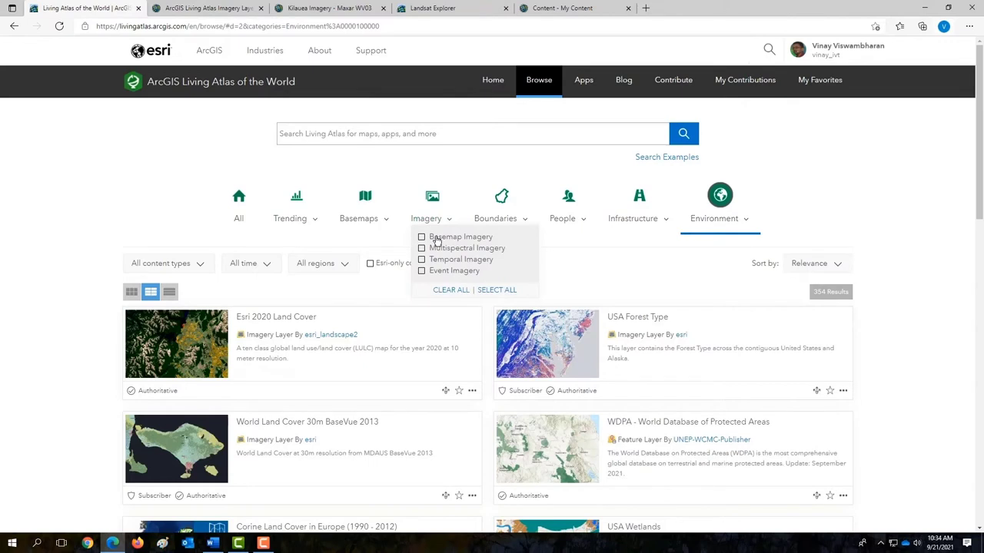
{"action": "left_click", "coordinate": [436, 240]}
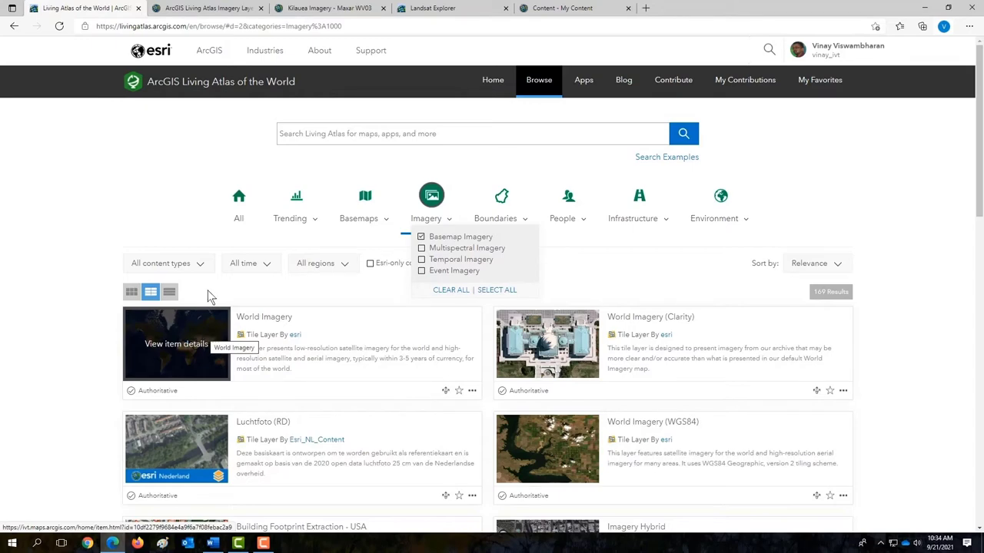
{"action": "left_click", "coordinate": [222, 14]}
{"action": "left_click", "coordinate": [195, 134]}
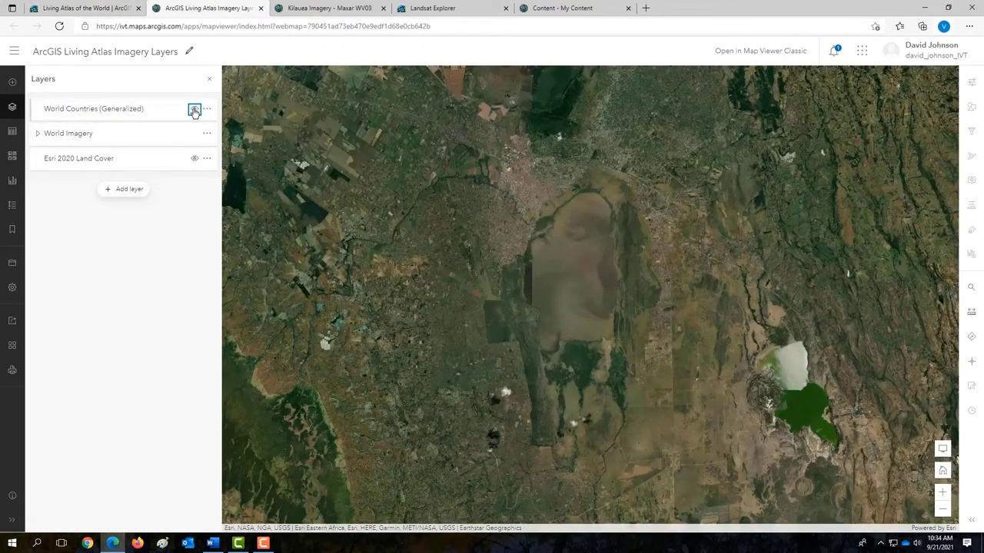
Browse the Living Atlas imagery categories one at a time: Multispectral Imagery, Temporal Imagery and finally Event Imagery.
{"action": "left_click", "coordinate": [116, 12]}
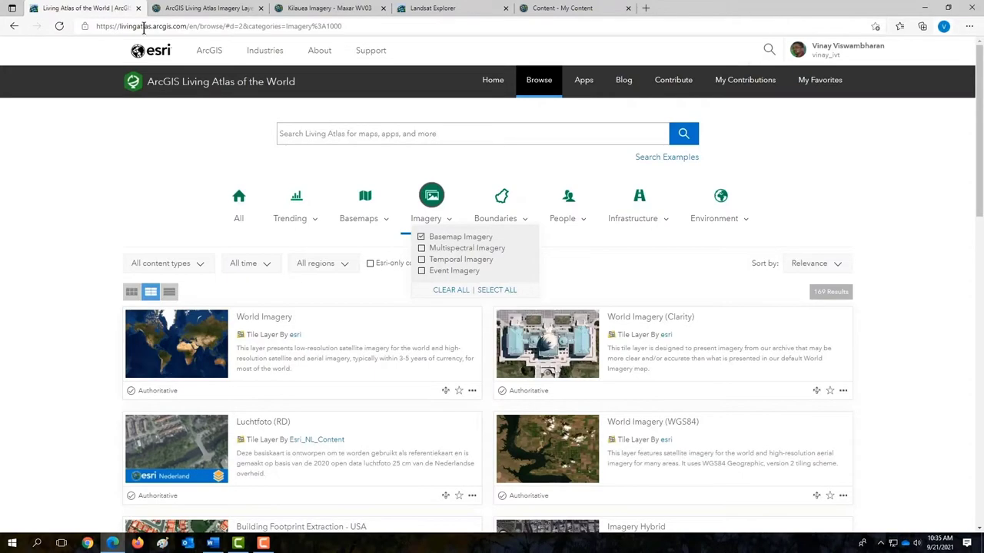
{"action": "left_click", "coordinate": [421, 238]}
{"action": "left_click", "coordinate": [421, 248]}
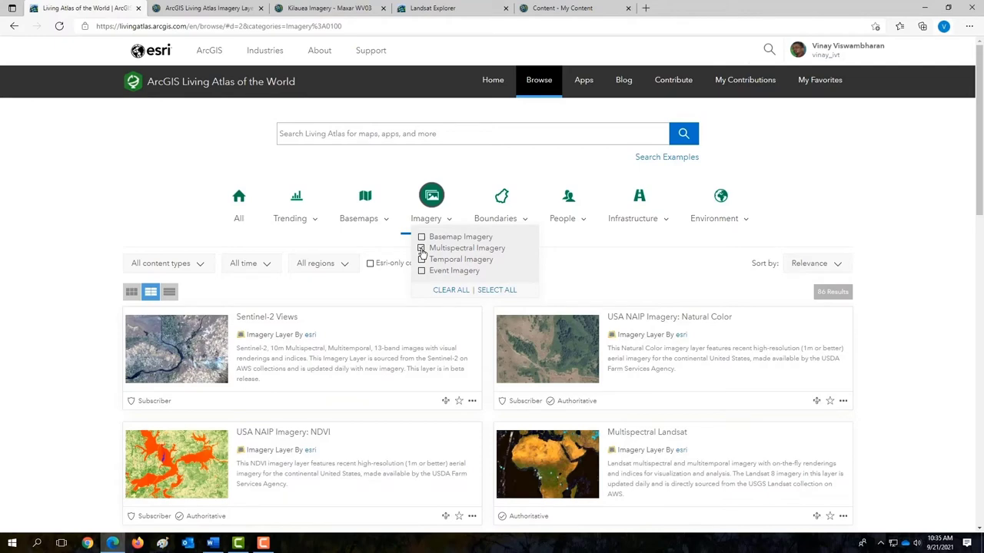
{"action": "left_click", "coordinate": [421, 248]}
{"action": "left_click", "coordinate": [421, 260]}
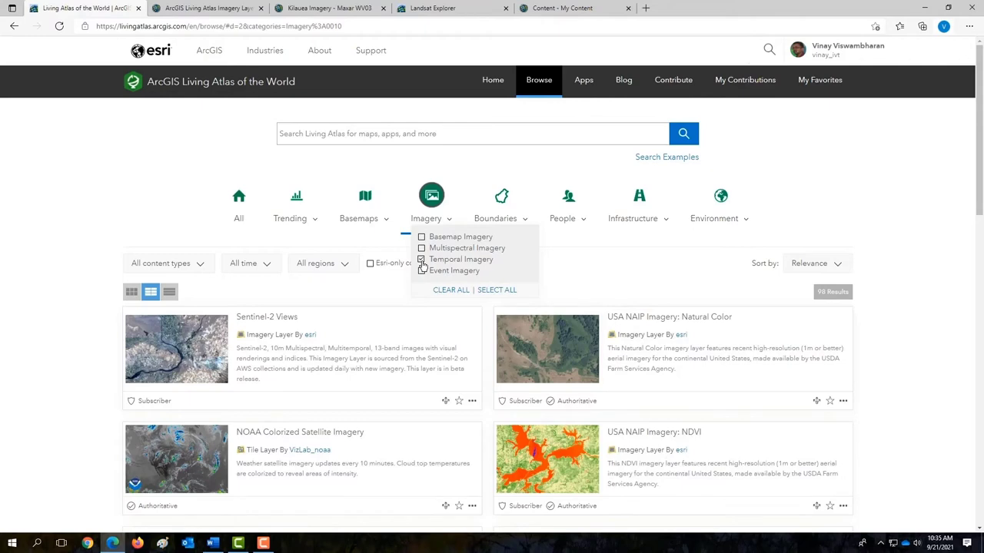
{"action": "left_click", "coordinate": [421, 261]}
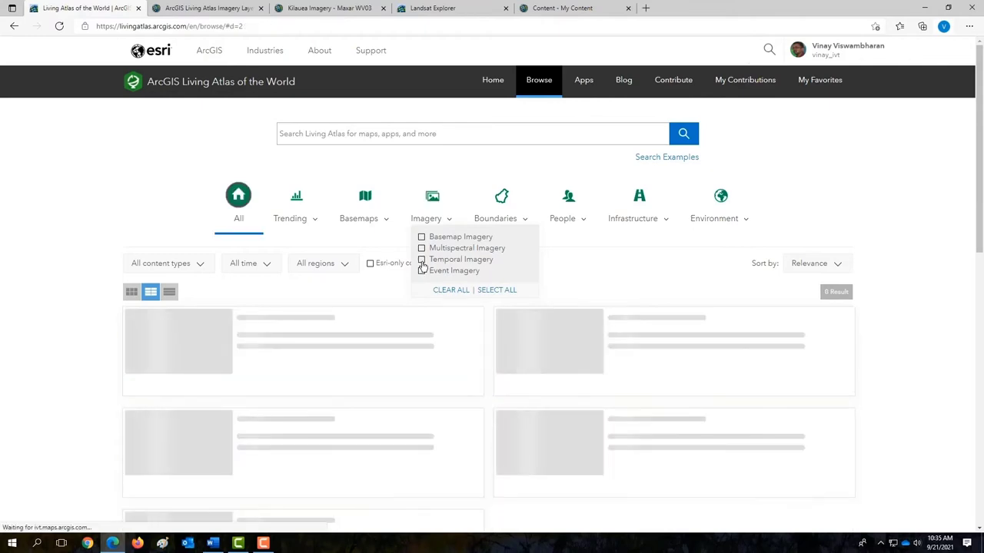
{"action": "left_click", "coordinate": [421, 272]}
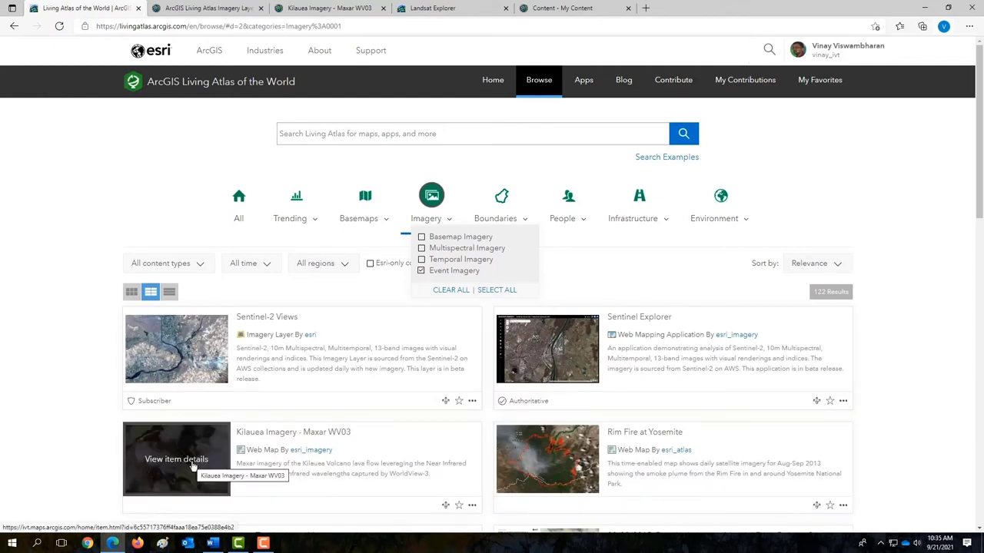
In the Kilauea Imagery - Maxar WV03 map, turn on the NaturalColor, ShortwaveInfrared and NearInfrared layers in that order.
{"action": "left_click", "coordinate": [339, 10]}
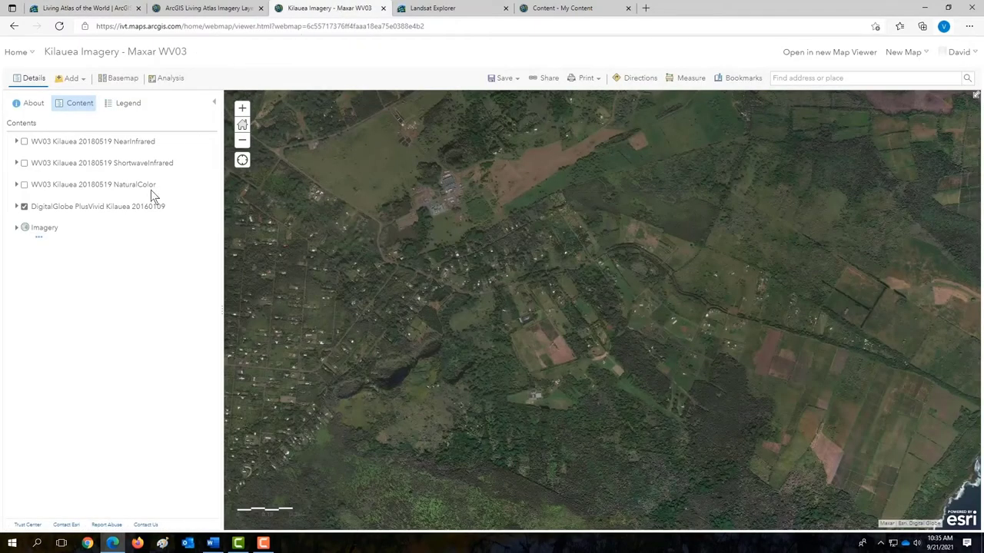
{"action": "left_click", "coordinate": [24, 186]}
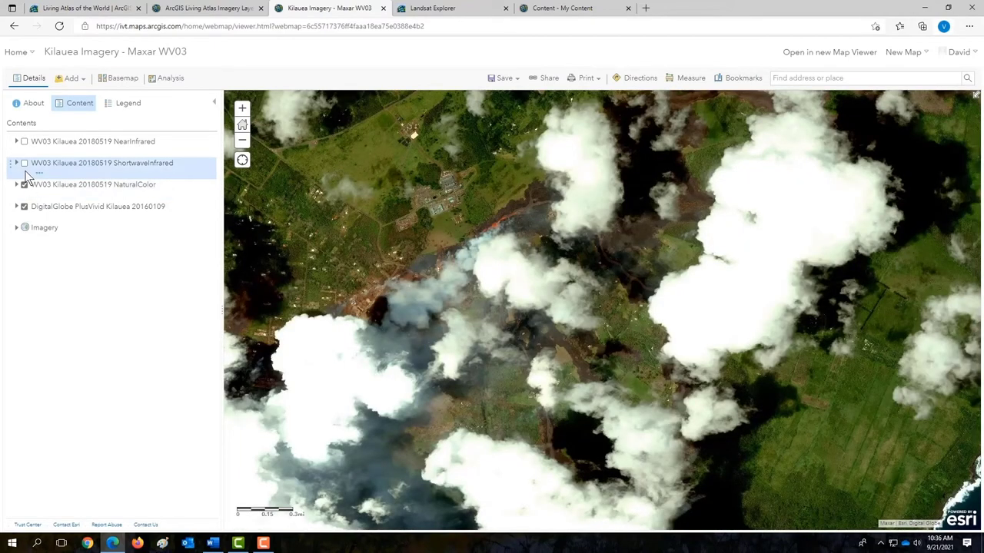
{"action": "left_click", "coordinate": [24, 164]}
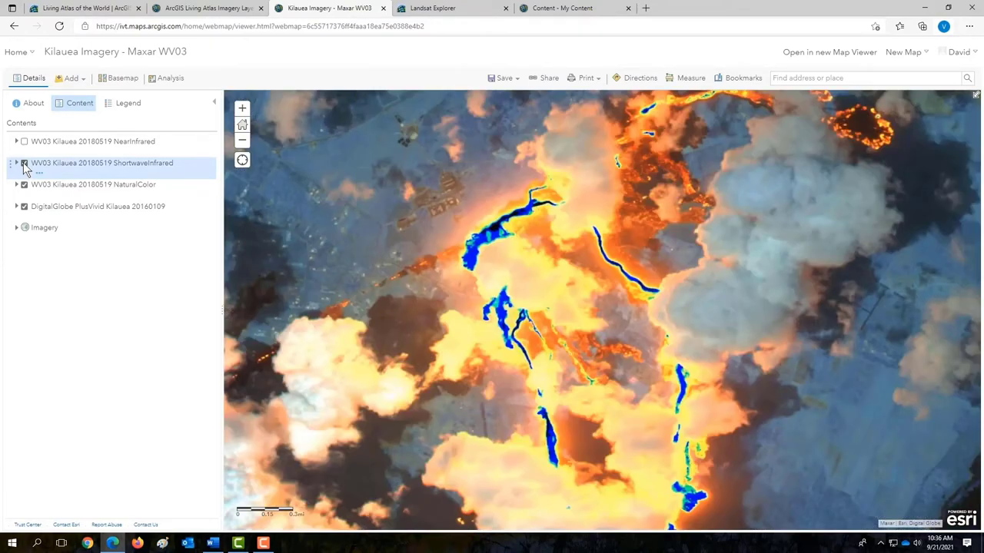
{"action": "left_click", "coordinate": [24, 141]}
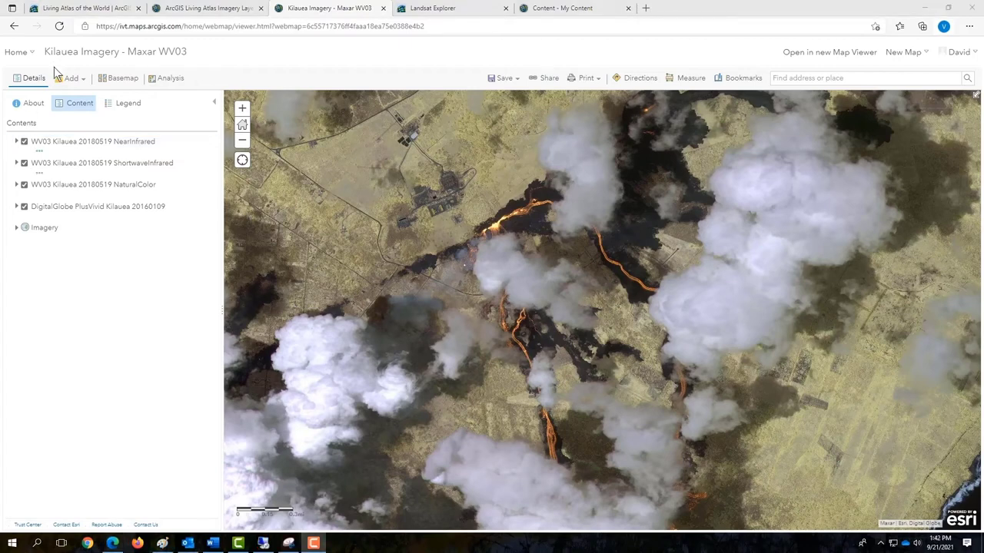
View the Living Atlas highlighted apps and switch to Landsat Explorer.
{"action": "left_click", "coordinate": [78, 9]}
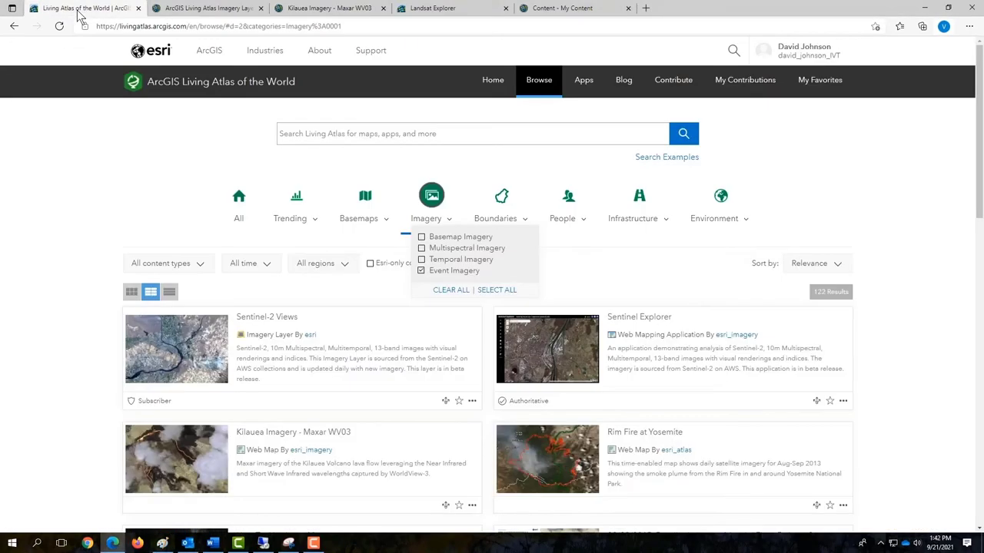
{"action": "left_click", "coordinate": [584, 87]}
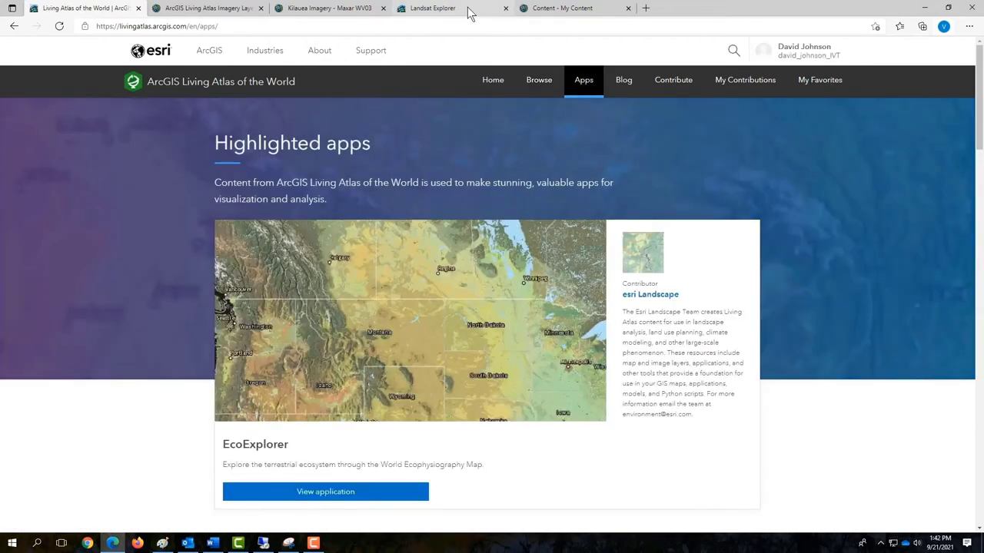
{"action": "left_click", "coordinate": [468, 11]}
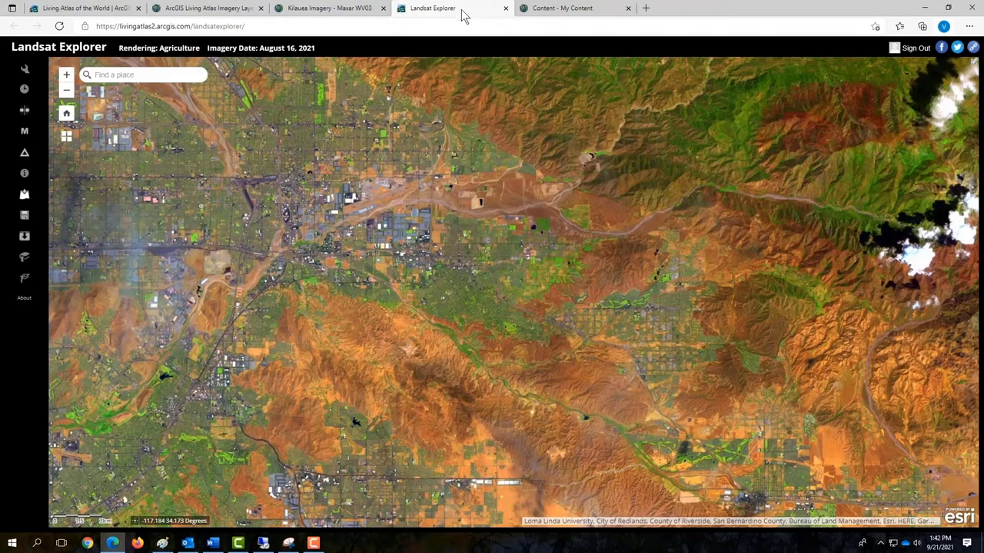
Search for Lake Nakuru in Landsat Explorer, dismiss the result popup and show the lake close up.
{"action": "left_click", "coordinate": [138, 74]}
{"action": "type", "text": "Lake Naku"}
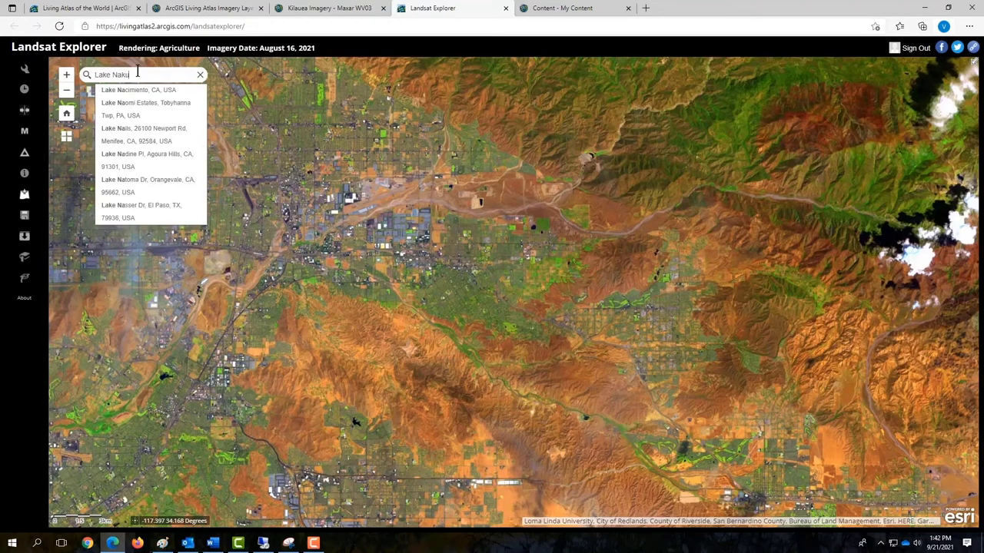
{"action": "type", "text": "ru"}
{"action": "key", "text": "Return"}
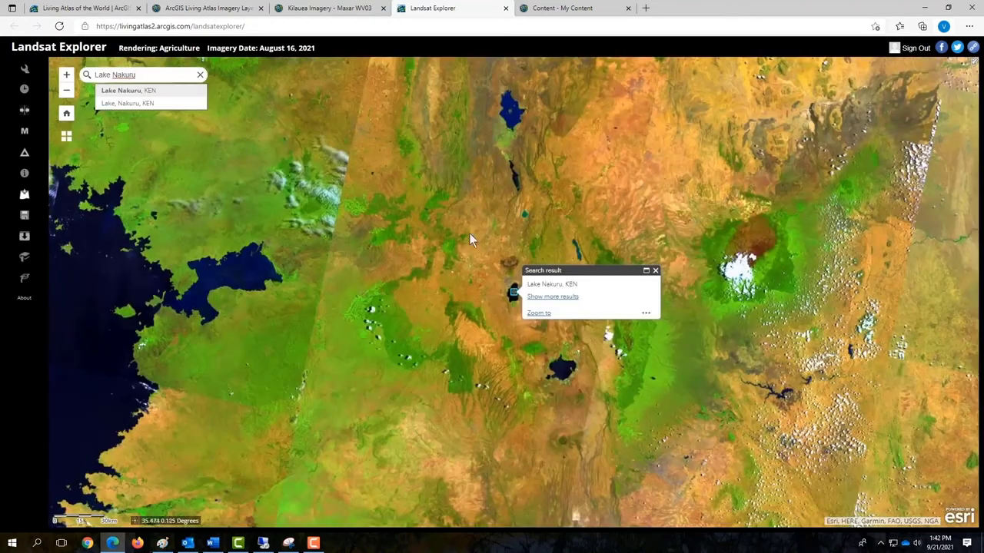
{"action": "left_click", "coordinate": [655, 271]}
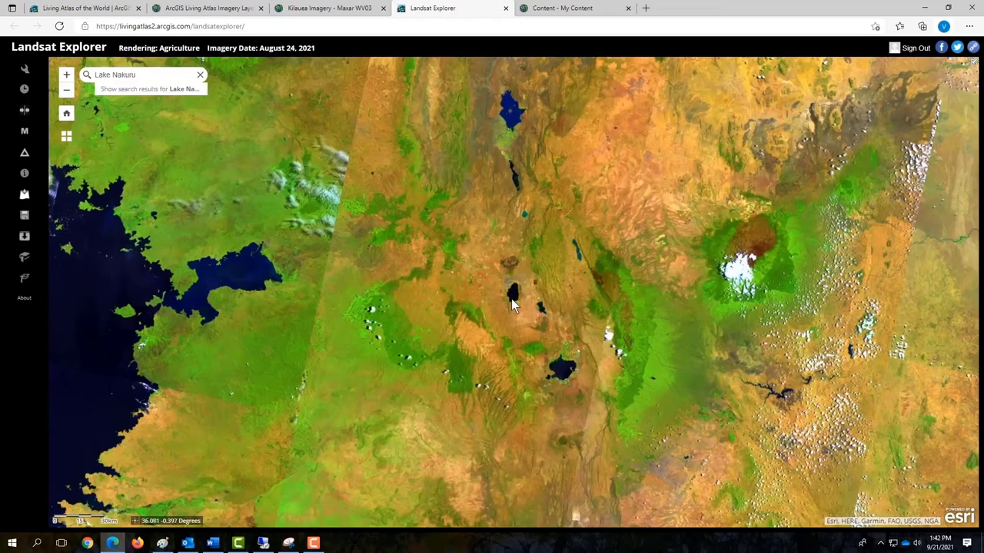
{"action": "scroll", "coordinate": [511, 300], "scroll_direction": "up", "scroll_amount": 3}
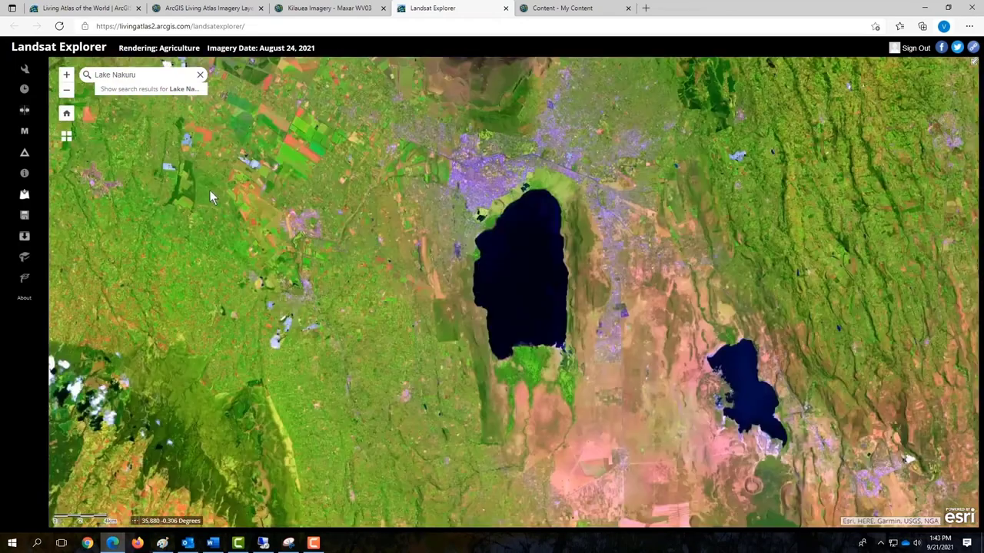
View the list of available renderings for the Landsat imagery and keep Agriculture selected.
{"action": "left_click", "coordinate": [24, 70]}
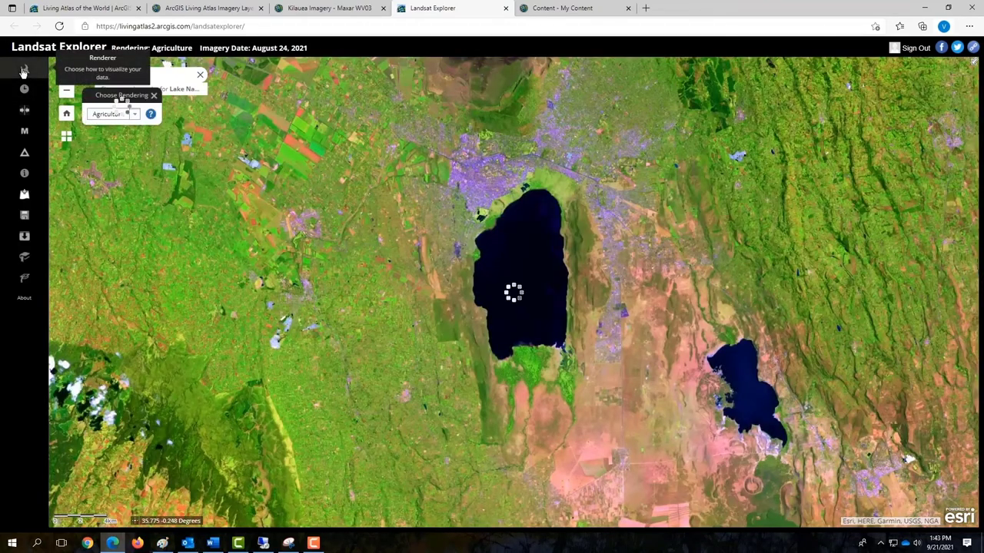
{"action": "left_click", "coordinate": [135, 114]}
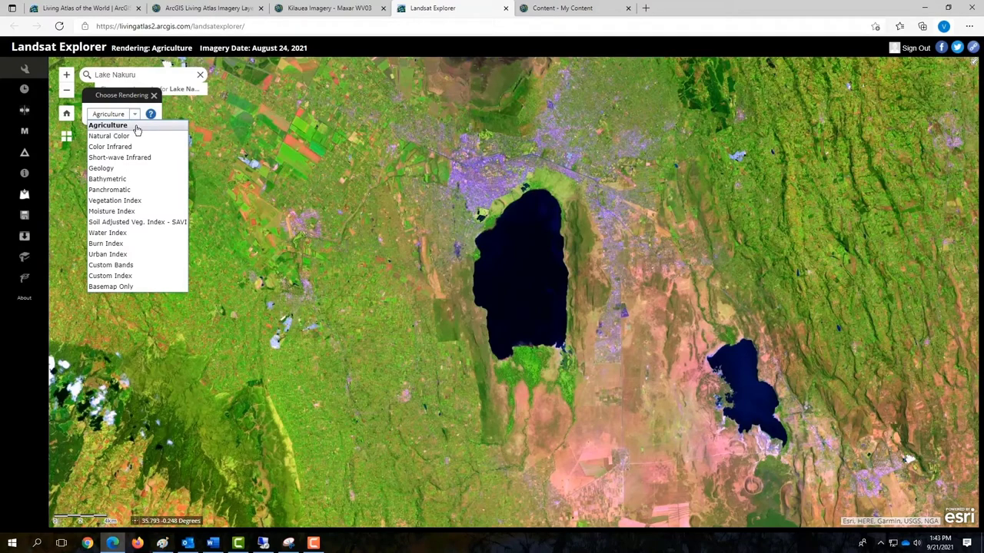
{"action": "left_click", "coordinate": [26, 91]}
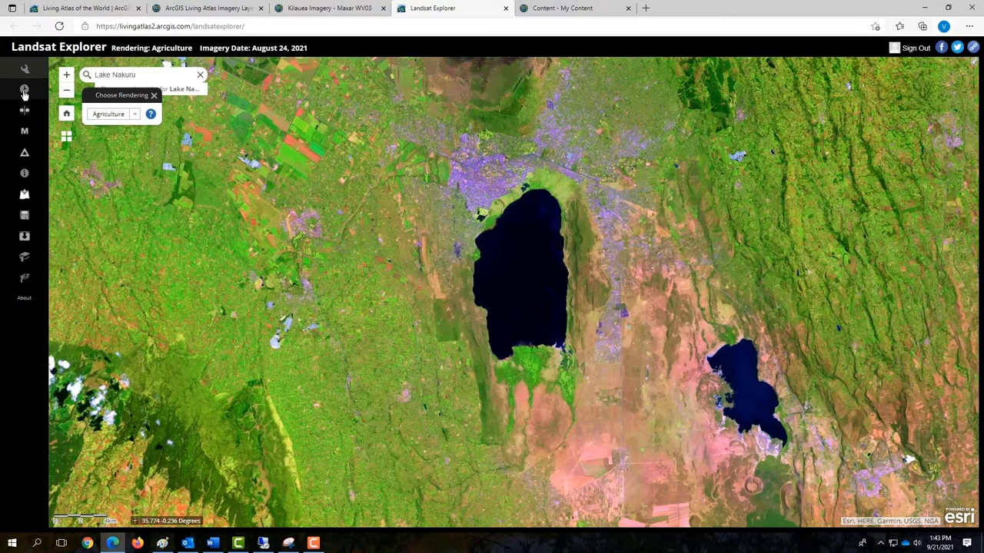
Set the August 24, 2021 image as the secondary comparison layer and choose August 21, 2014 as the image date.
{"action": "left_click", "coordinate": [24, 91]}
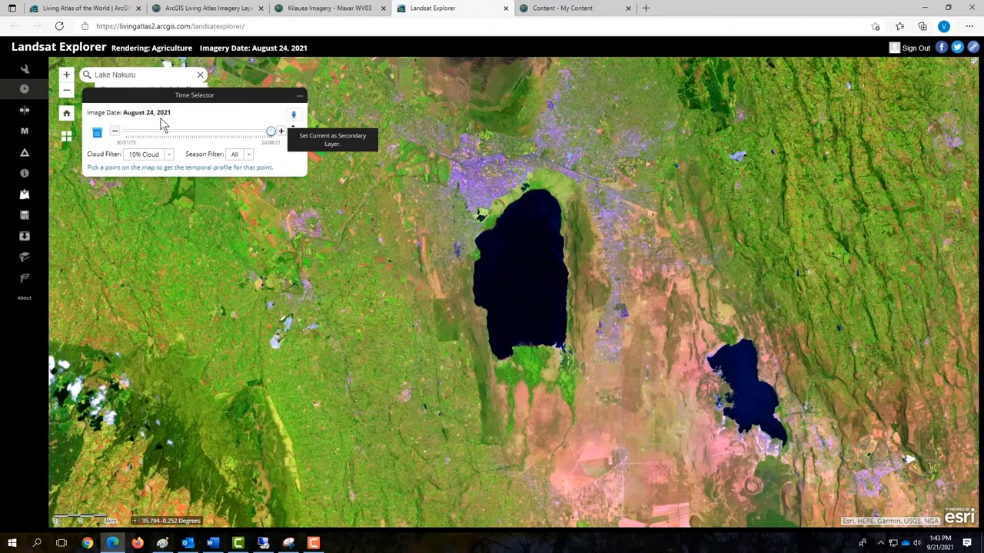
{"action": "left_click", "coordinate": [292, 116]}
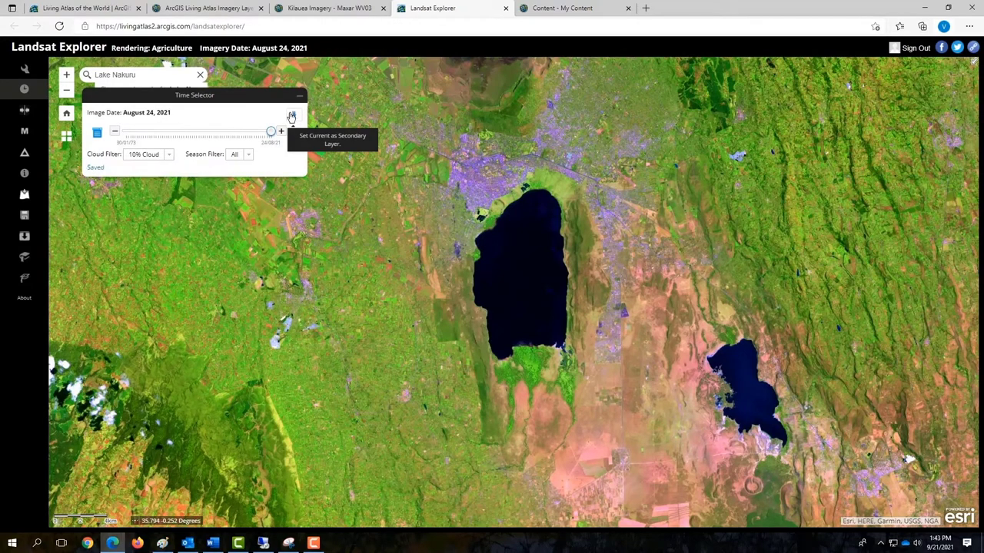
{"action": "left_click", "coordinate": [207, 132]}
{"action": "scroll", "coordinate": [173, 331], "scroll_direction": "down", "scroll_amount": 5}
{"action": "left_click", "coordinate": [179, 338]}
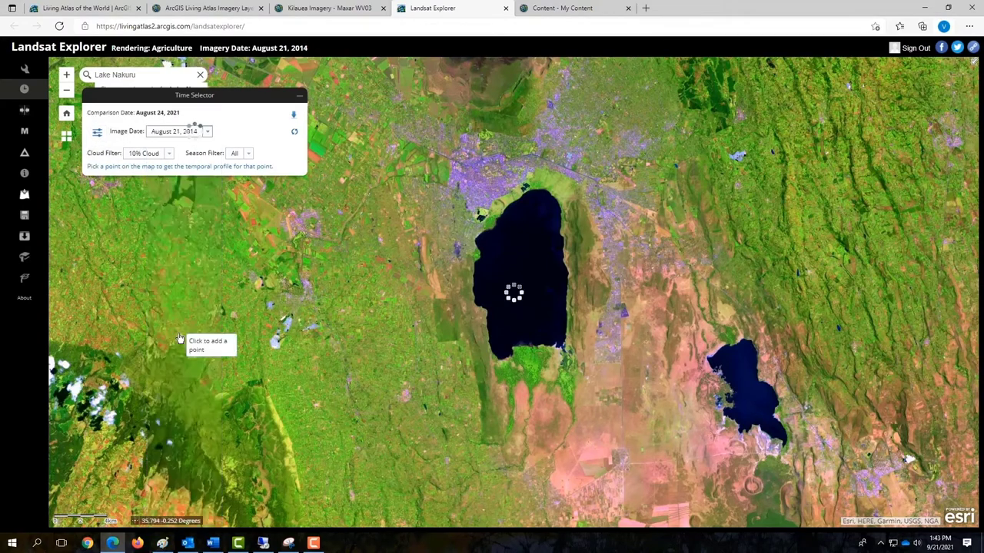
Compare the 2021 and 2014 images of Lake Nakuru with the Swipe tool and turn it off again.
{"action": "left_click", "coordinate": [23, 112]}
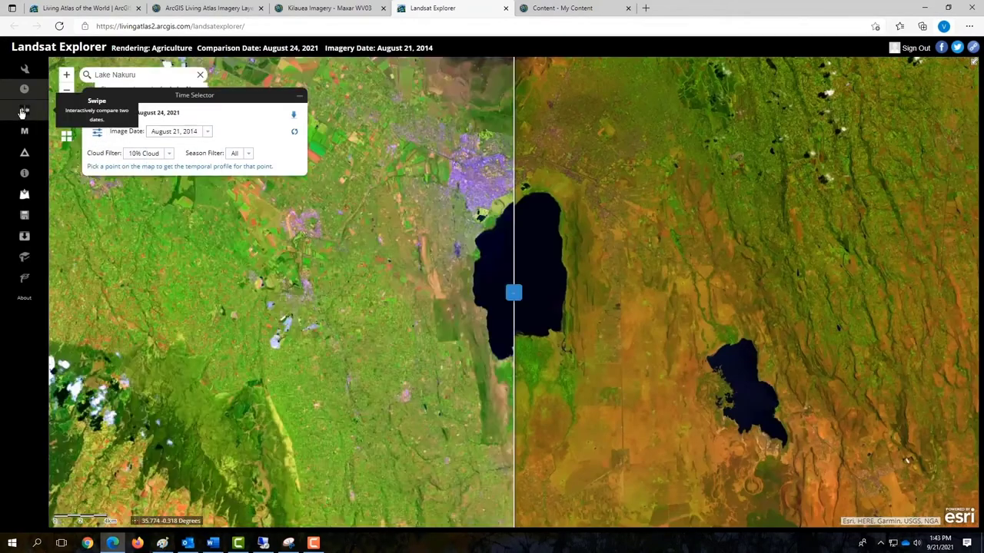
{"action": "left_click_drag", "start_coordinate": [513, 293], "coordinate": [452, 311]}
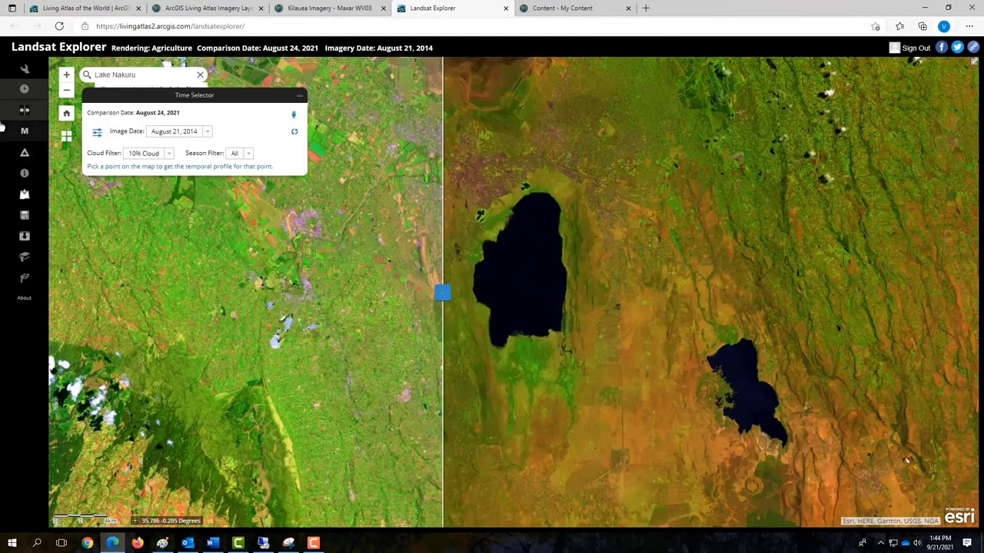
{"action": "left_click", "coordinate": [24, 112]}
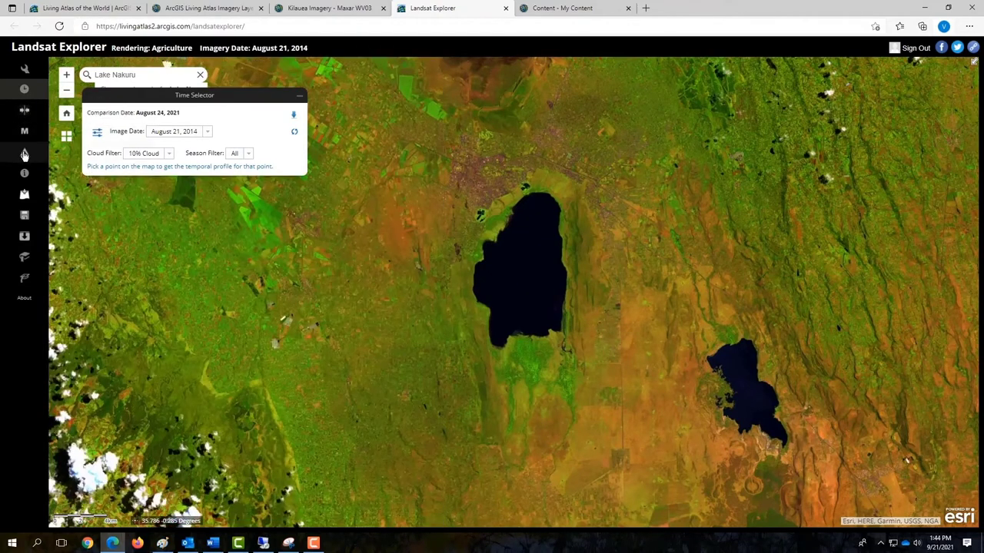
Run change detection between the two dates in Difference Image mode, first for Water Index and finally for Urban Index.
{"action": "left_click", "coordinate": [24, 152]}
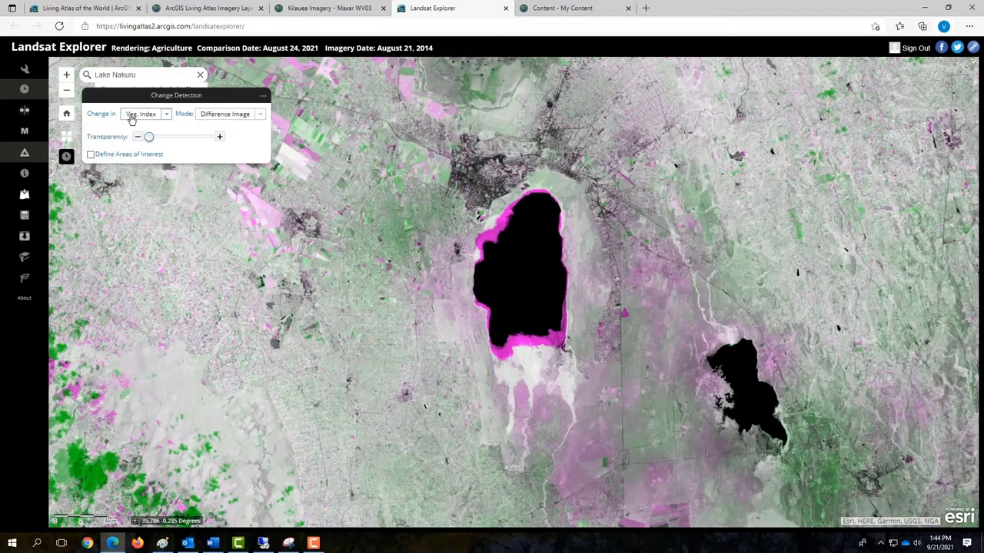
{"action": "left_click", "coordinate": [166, 118]}
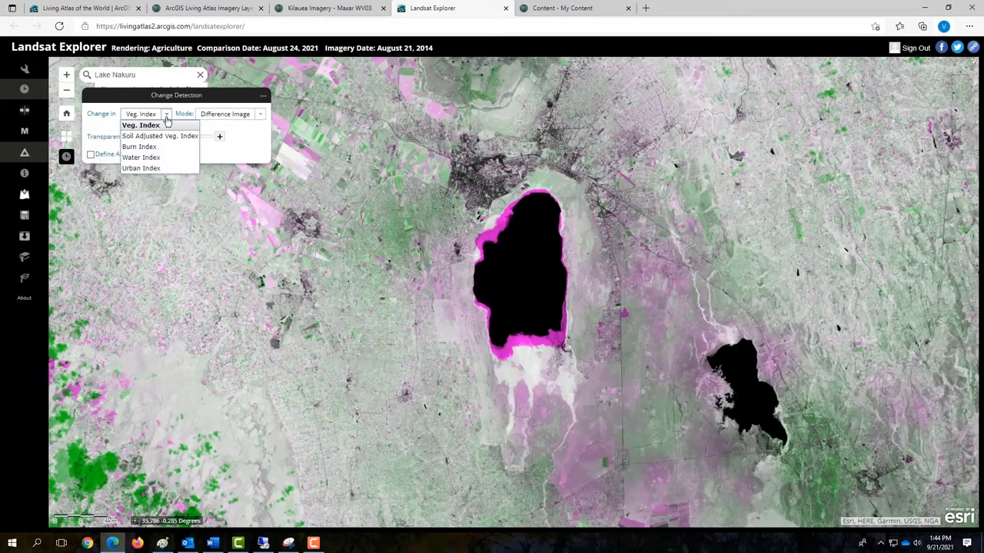
{"action": "left_click", "coordinate": [146, 157]}
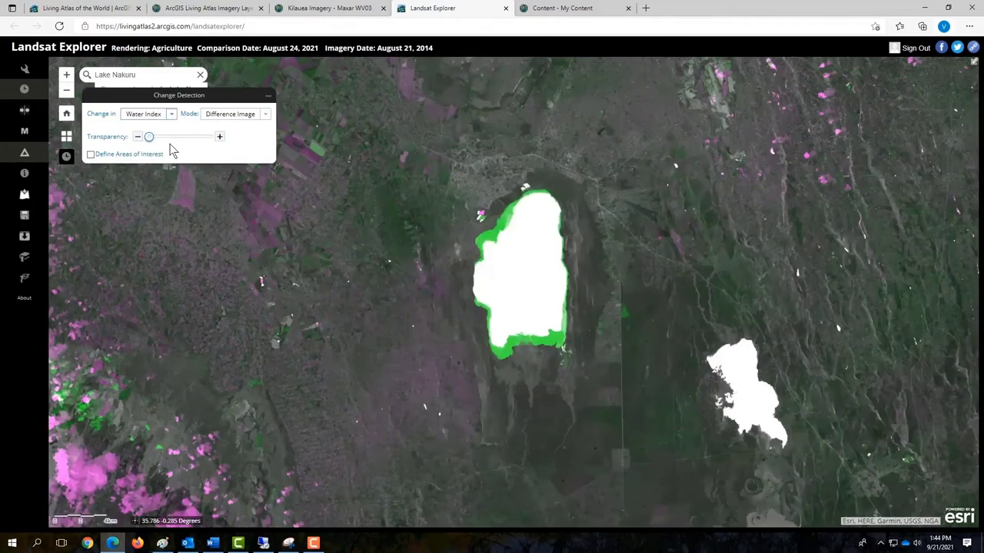
{"action": "left_click", "coordinate": [173, 115]}
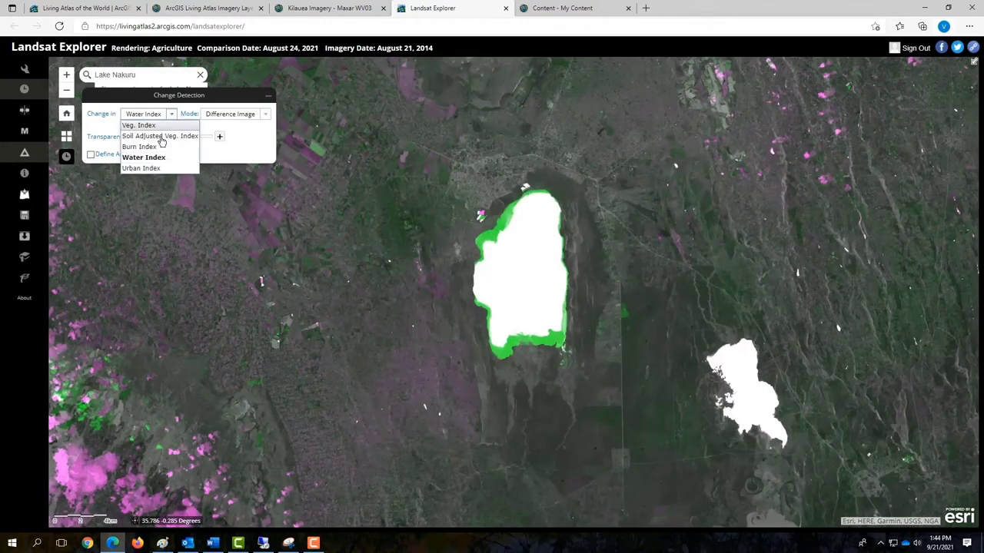
{"action": "left_click", "coordinate": [166, 170]}
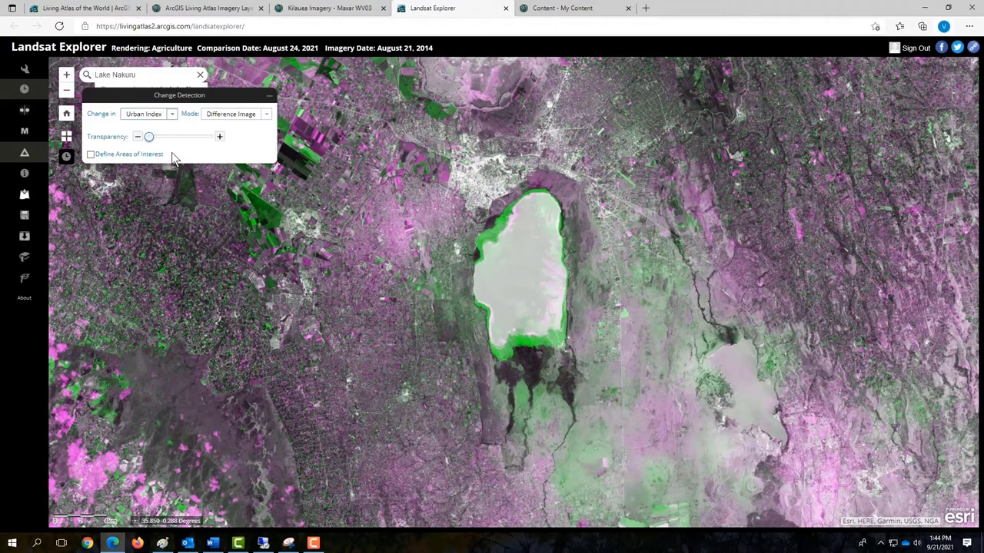
Save the urban change result to ArcGIS Online with its suggested title and description, and refresh the My Content listing.
{"action": "left_click", "coordinate": [24, 219]}
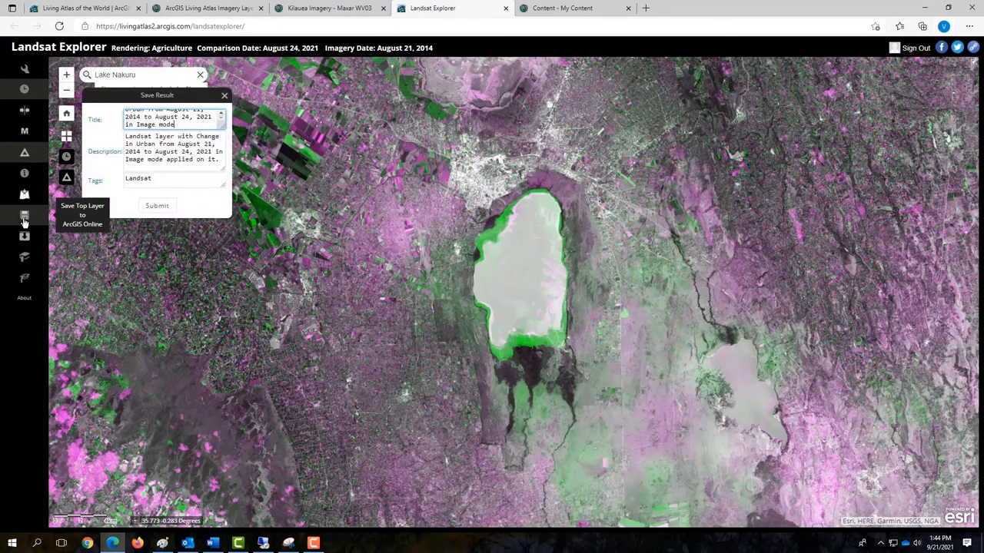
{"action": "left_click", "coordinate": [157, 206]}
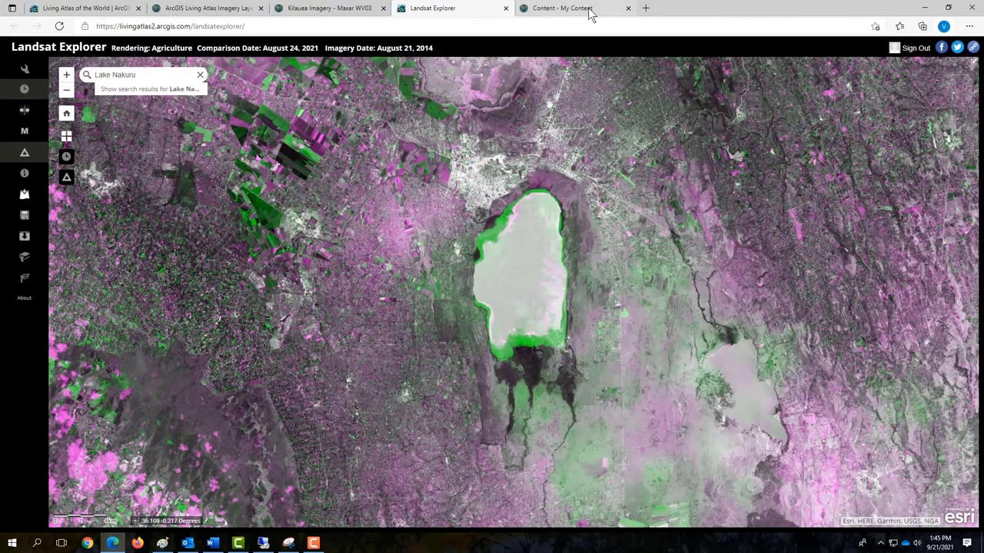
{"action": "left_click", "coordinate": [589, 11]}
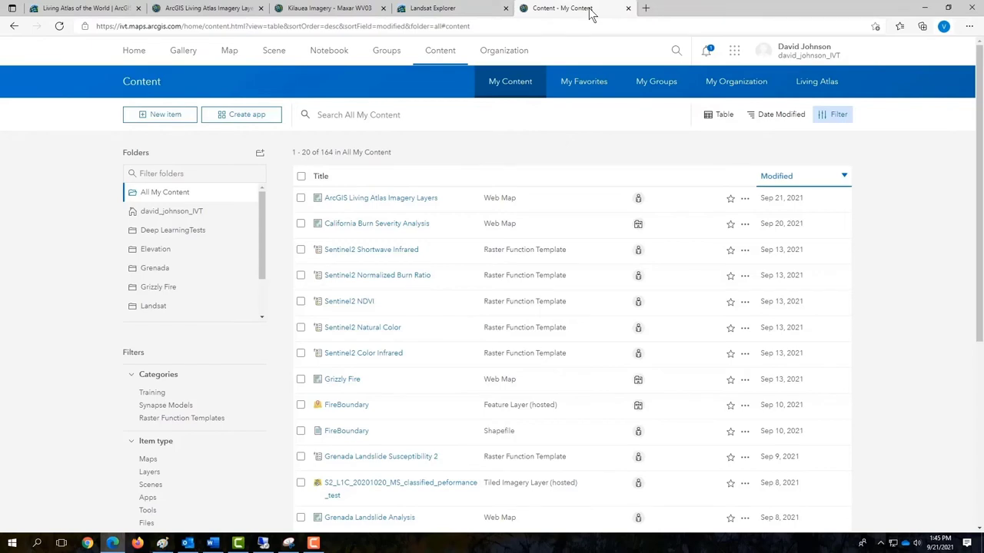
{"action": "left_click", "coordinate": [441, 51]}
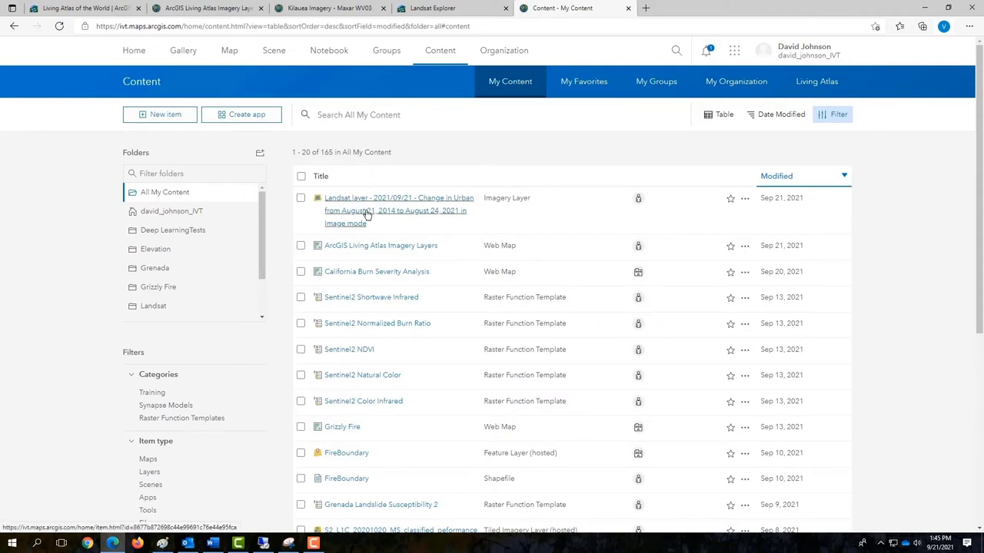
Open the saved Landsat change layer in Scene Viewer and inspect the lake shoreline in a tilted 3D view.
{"action": "left_click", "coordinate": [367, 214]}
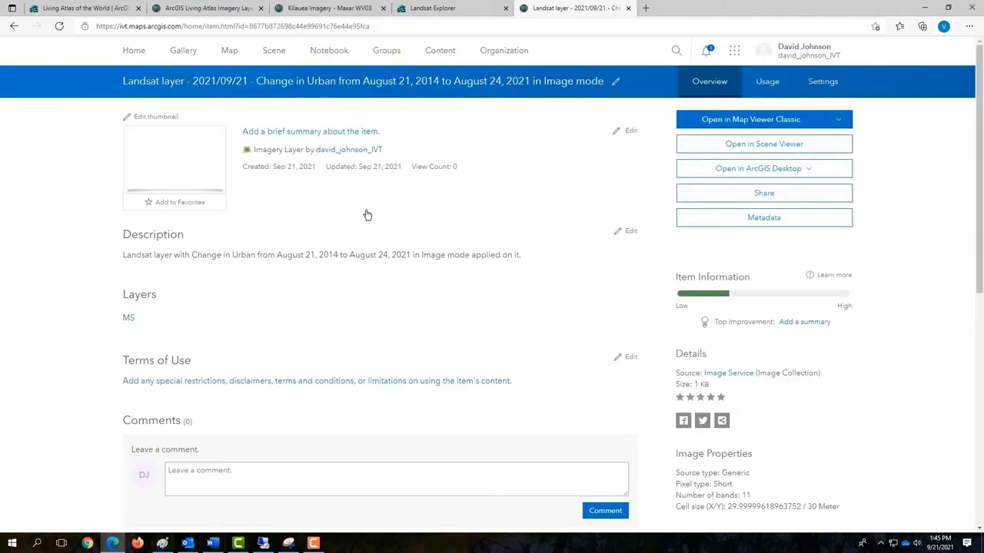
{"action": "left_click", "coordinate": [719, 151]}
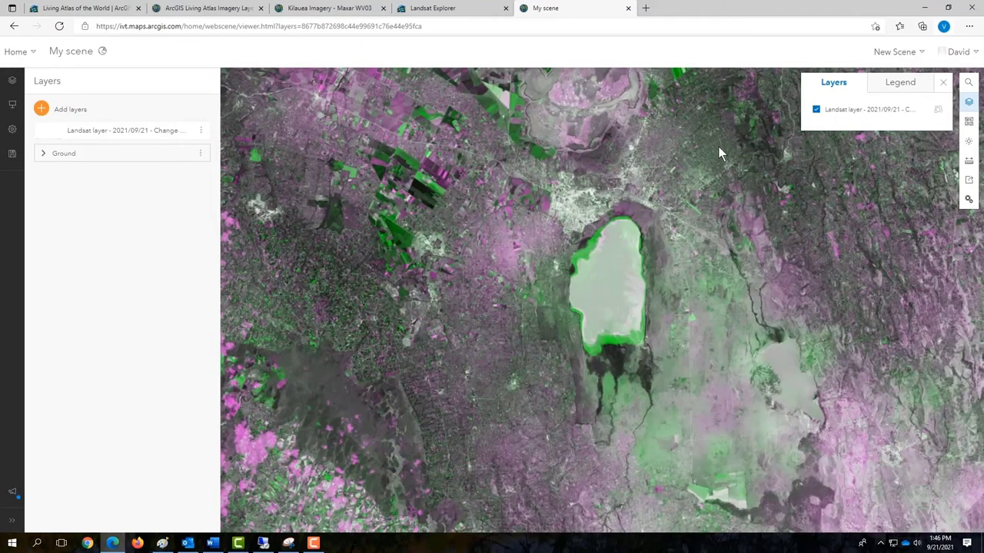
{"action": "scroll", "coordinate": [613, 292], "scroll_direction": "up", "scroll_amount": 3}
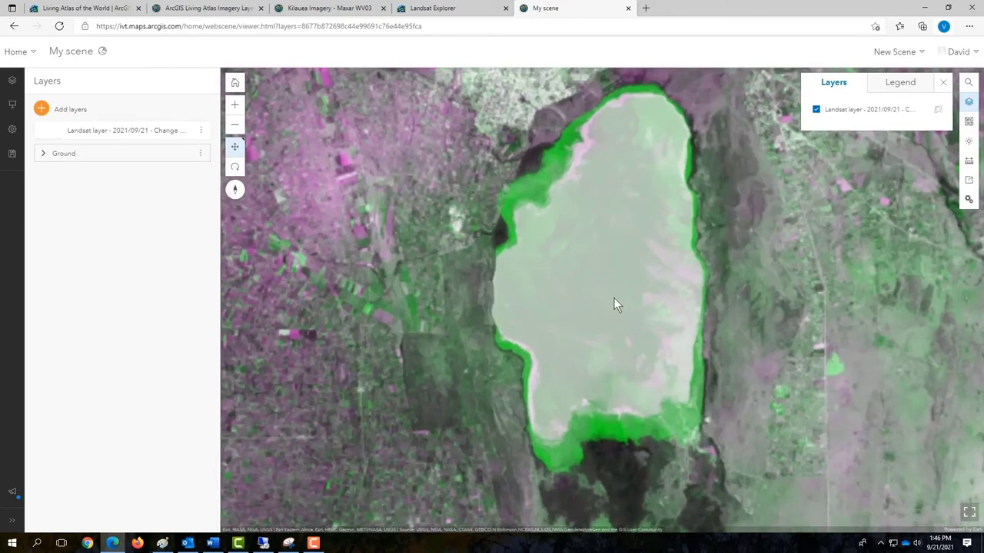
{"action": "left_click_drag", "start_coordinate": [615, 303], "coordinate": [776, 230]}
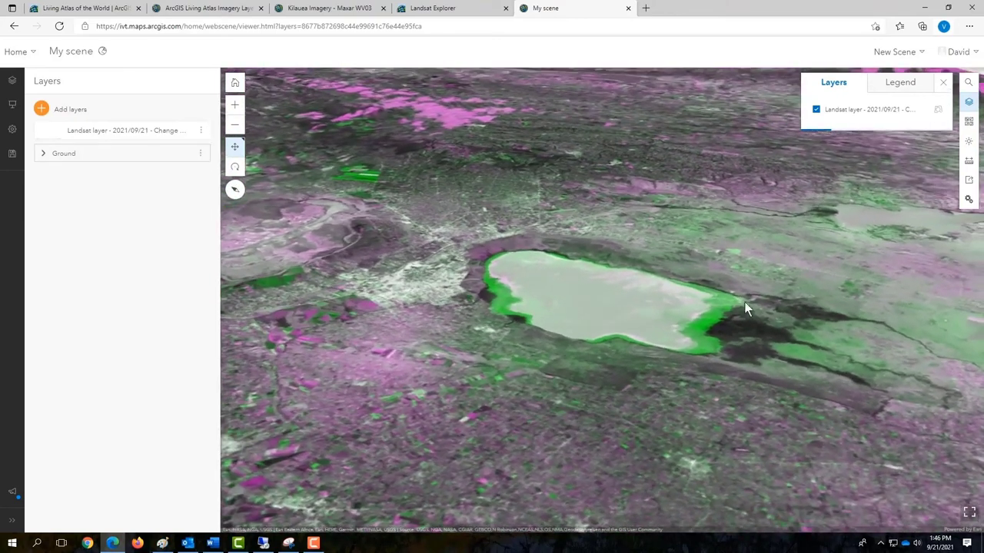
{"action": "scroll", "coordinate": [745, 302], "scroll_direction": "up", "scroll_amount": 3}
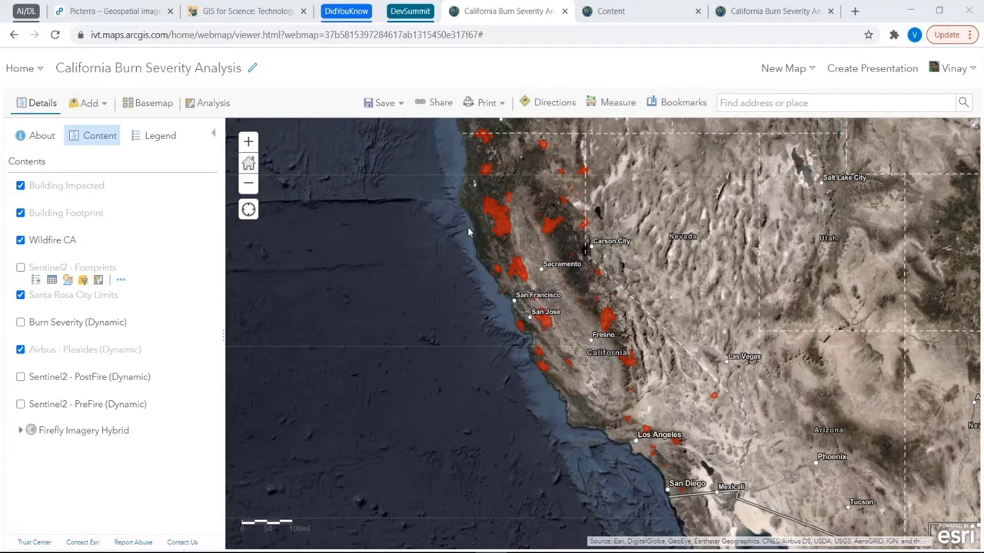
In the California Burn Severity Analysis map, view the wildfires around Santa Rosa and zoom to the Sentinel2 - Footprints layer.
{"action": "left_click_drag", "start_coordinate": [468, 226], "coordinate": [478, 260]}
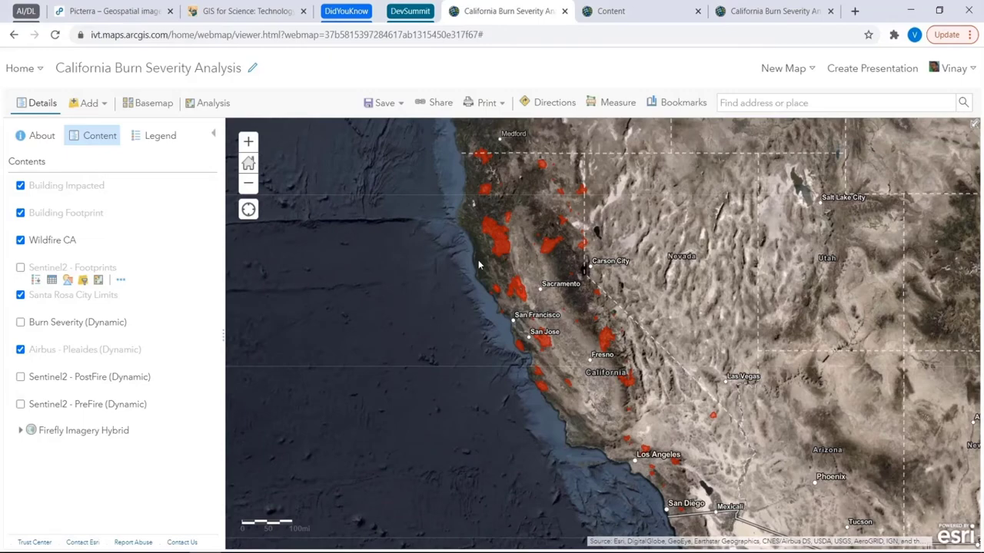
{"action": "scroll", "coordinate": [540, 308], "scroll_direction": "up", "scroll_amount": 3}
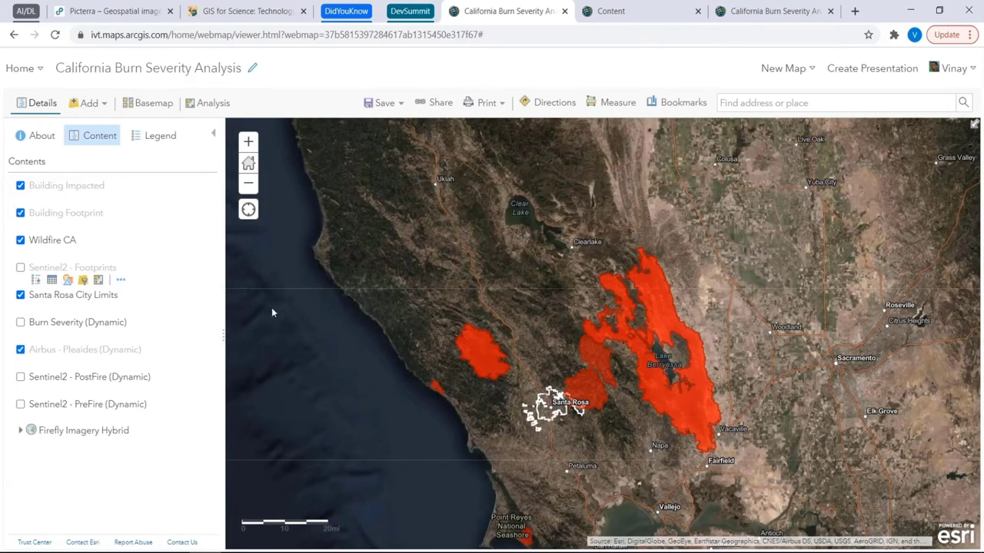
{"action": "left_click", "coordinate": [120, 280]}
{"action": "left_click", "coordinate": [158, 293]}
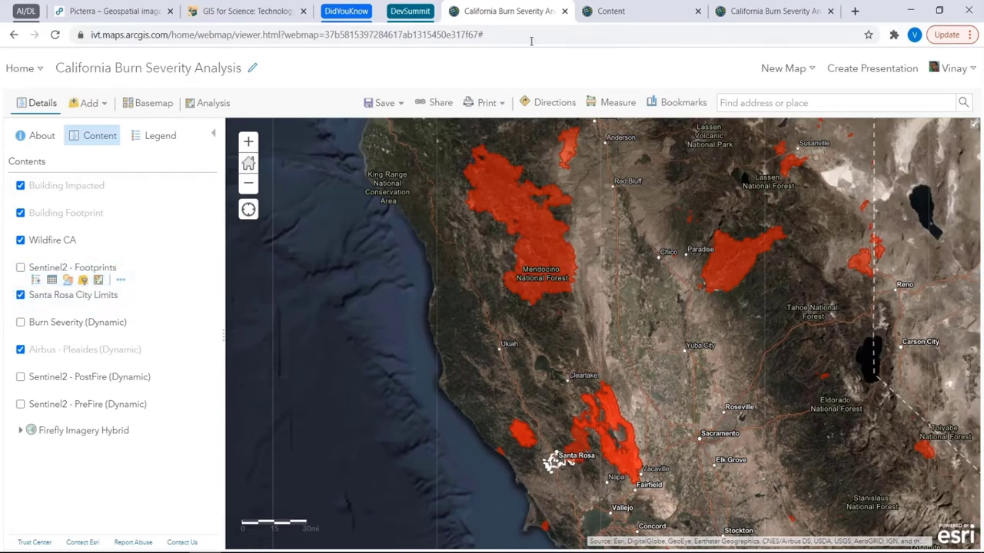
Start a new imagery layer from My Content, choosing Dynamic Imagery Layer as the type and Image Collection as the configuration.
{"action": "left_click", "coordinate": [613, 14]}
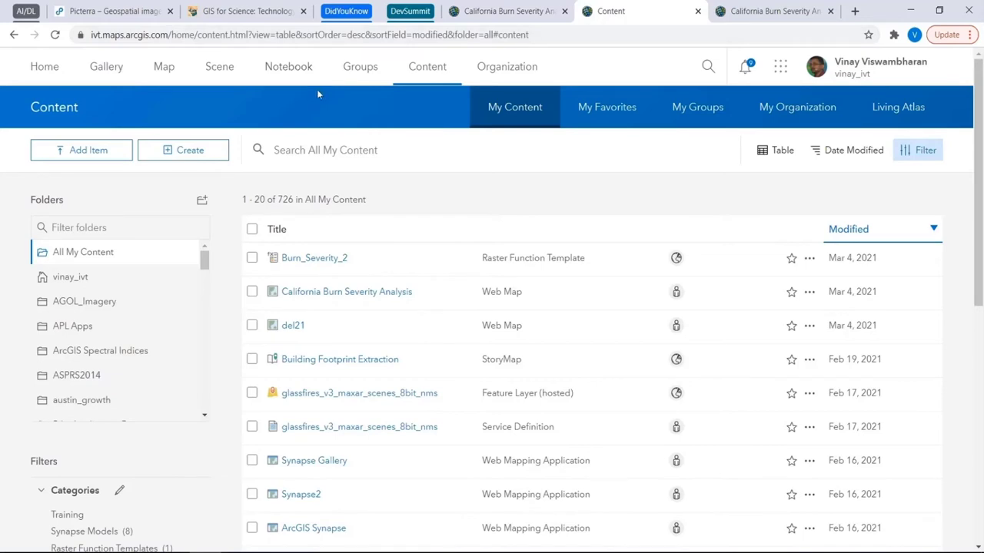
{"action": "left_click", "coordinate": [193, 150]}
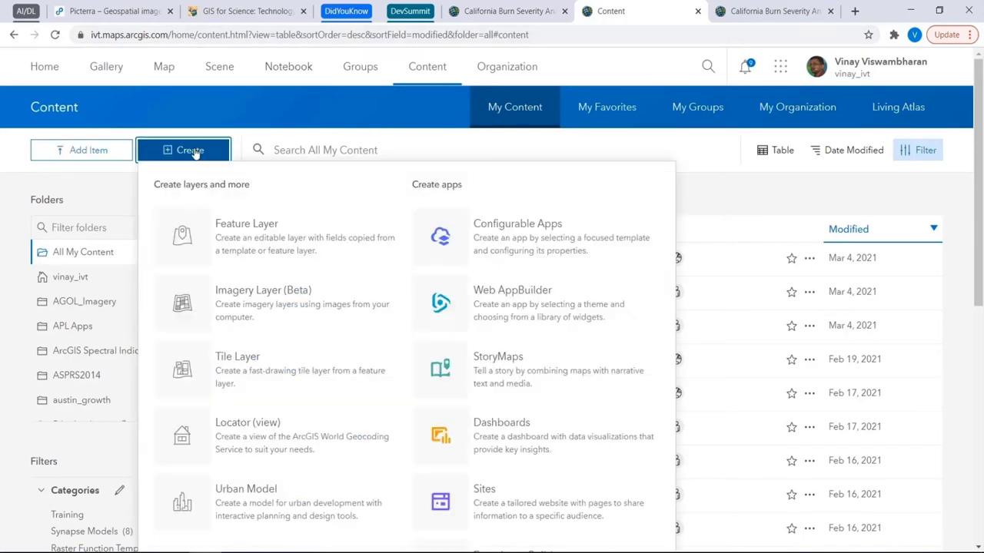
{"action": "left_click", "coordinate": [259, 300]}
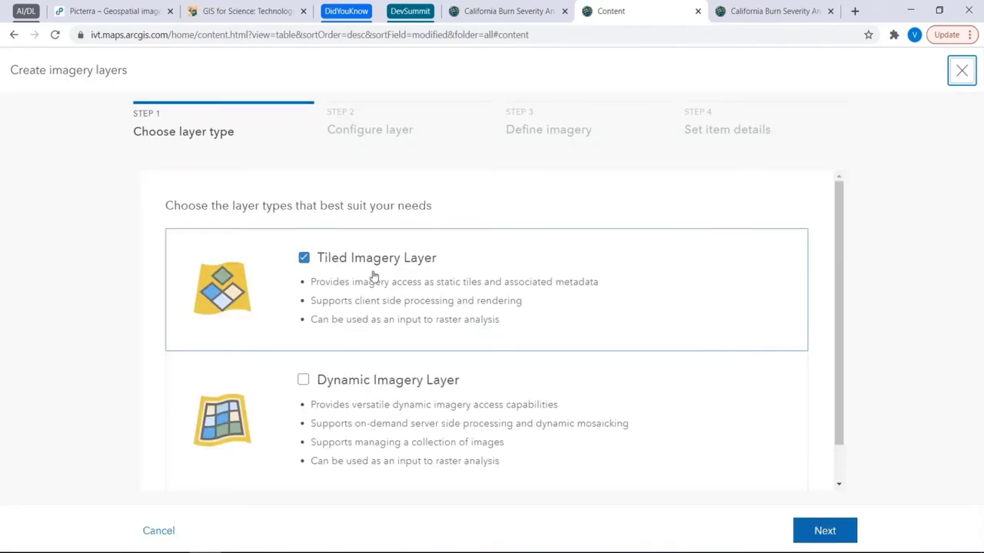
{"action": "left_click", "coordinate": [371, 264]}
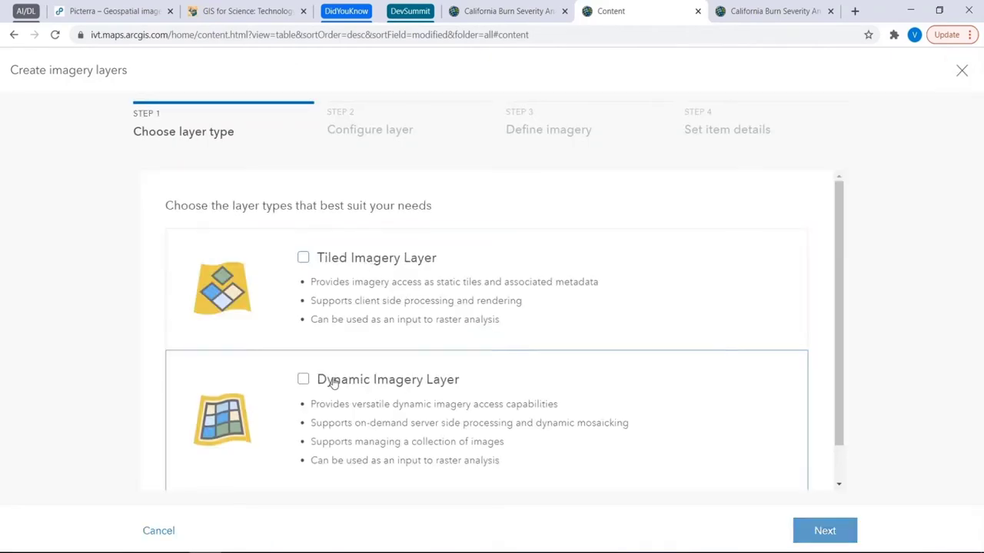
{"action": "left_click", "coordinate": [345, 382]}
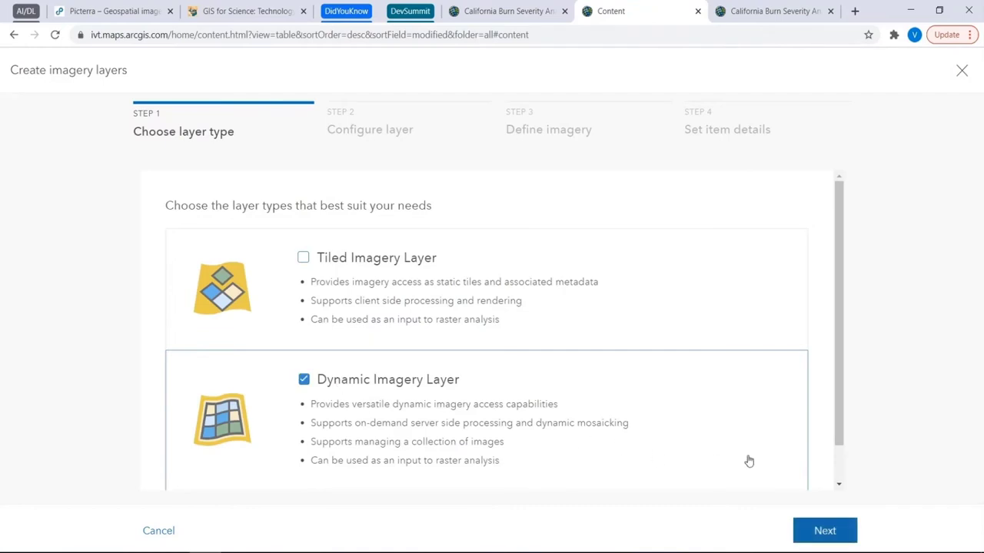
{"action": "left_click", "coordinate": [824, 533]}
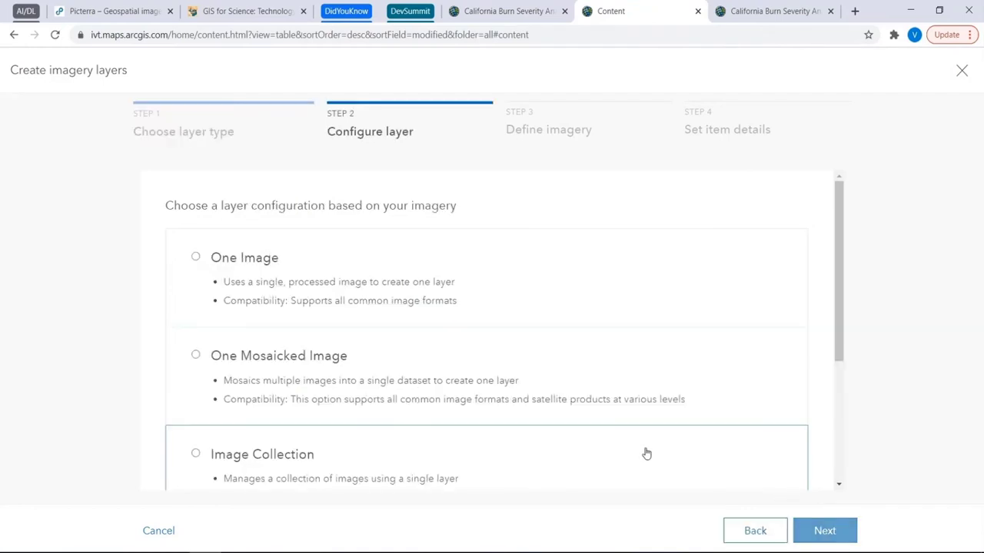
{"action": "left_click", "coordinate": [722, 454]}
{"action": "left_click", "coordinate": [821, 532]}
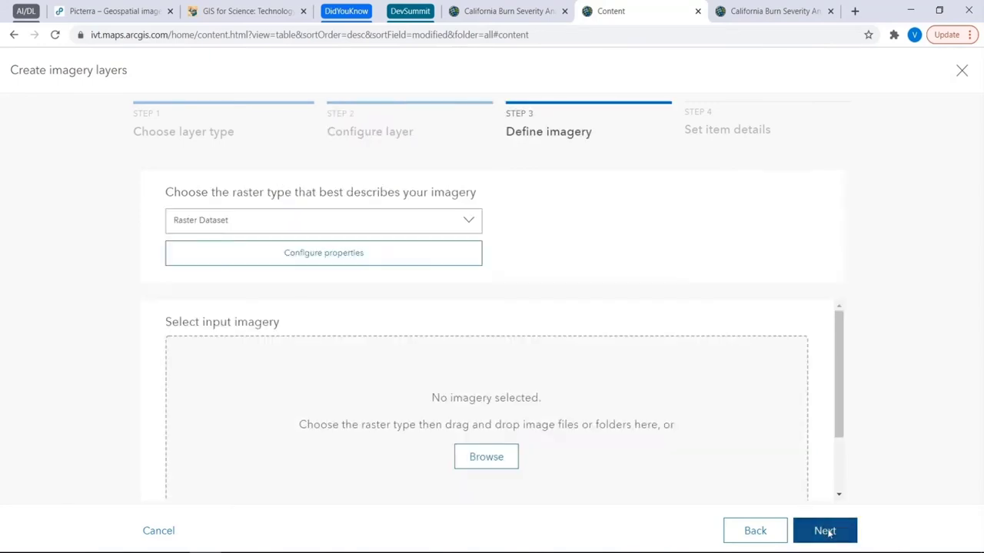
Set the raster type of the input imagery to Sentinel-2.
{"action": "left_click", "coordinate": [284, 220]}
{"action": "scroll", "coordinate": [325, 323], "scroll_direction": "down", "scroll_amount": 5}
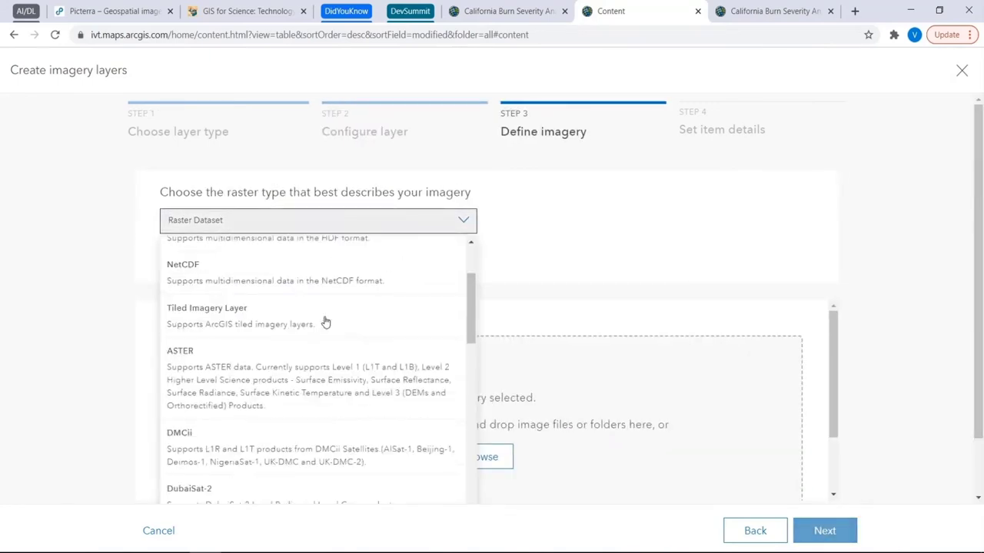
{"action": "scroll", "coordinate": [325, 322], "scroll_direction": "down", "scroll_amount": 3}
{"action": "scroll", "coordinate": [325, 322], "scroll_direction": "down", "scroll_amount": 3}
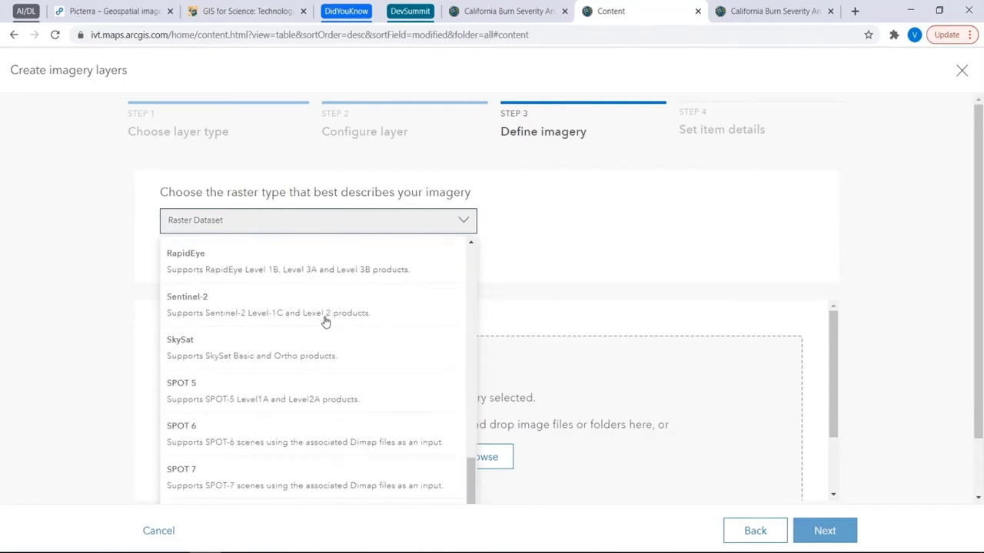
{"action": "left_click", "coordinate": [310, 306]}
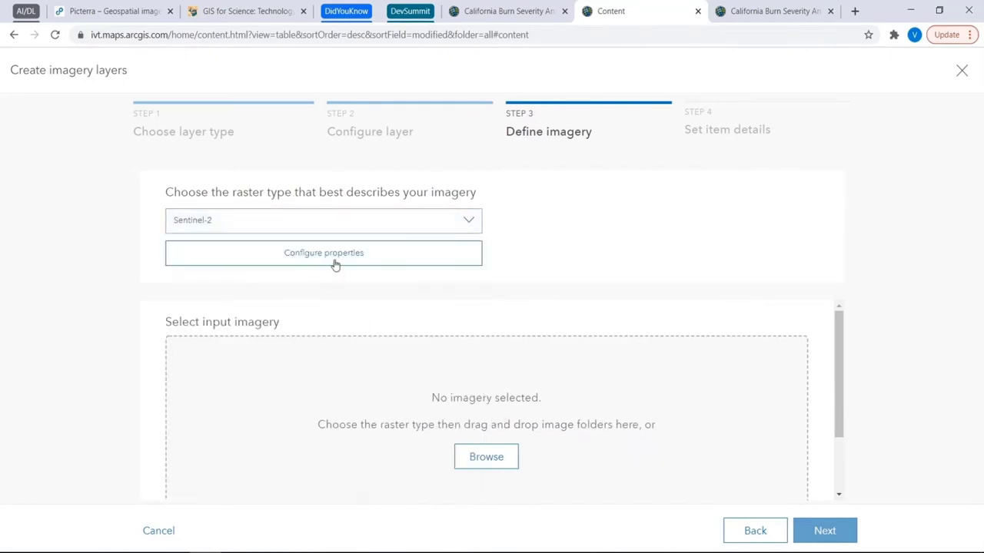
In the Sentinel-2 raster type properties, enable defining a pixel value that represents NoData and apply the processing settings.
{"action": "left_click", "coordinate": [336, 258]}
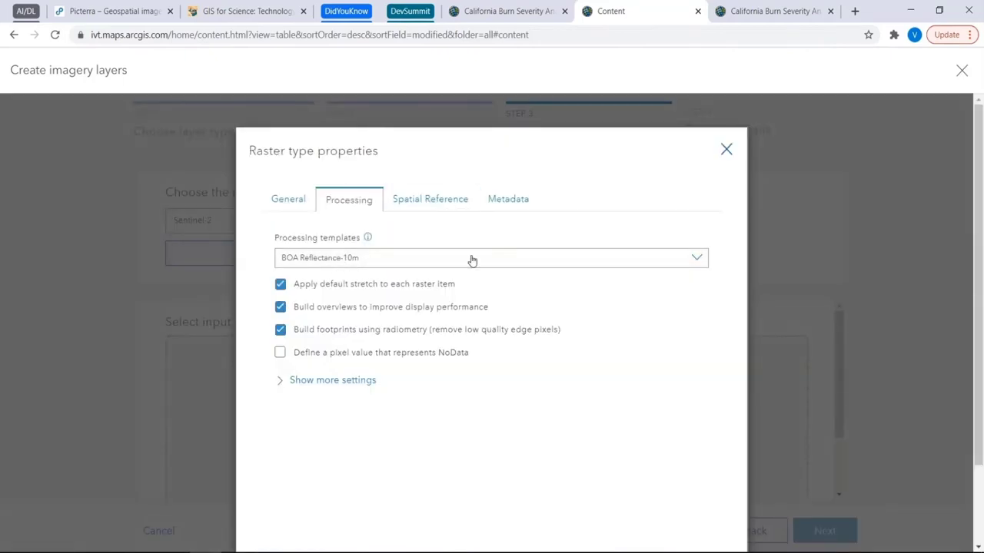
{"action": "left_click", "coordinate": [375, 355]}
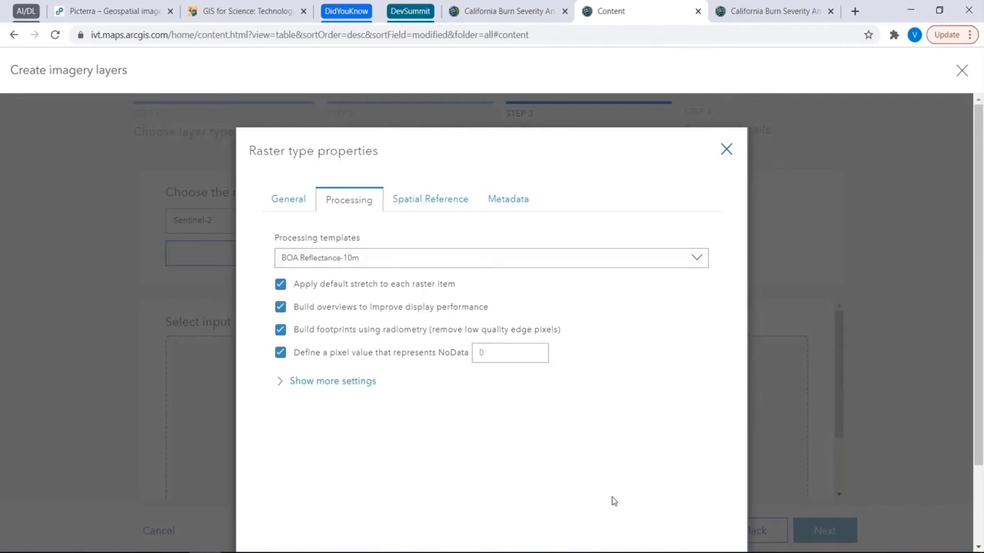
{"action": "scroll", "coordinate": [692, 516], "scroll_direction": "down", "scroll_amount": 2}
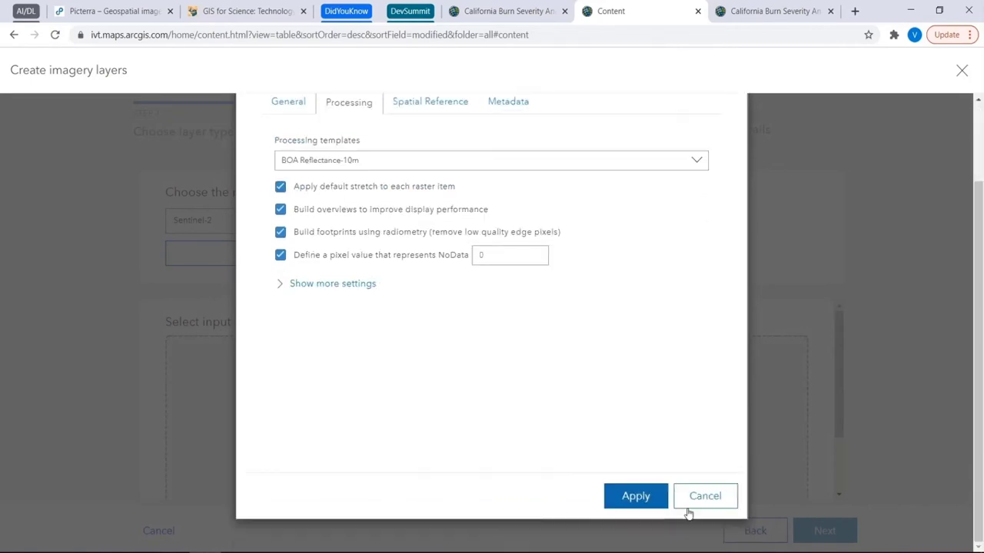
{"action": "left_click", "coordinate": [637, 498]}
Add the Sentinel-2 scenes from the PostFire folder as input imagery and proceed to the item details.
{"action": "key", "text": "alt+Tab"}
{"action": "key", "text": "Tab"}
{"action": "key", "text": "Tab"}
{"action": "key", "text": "Tab"}
{"action": "key", "text": "Tab"}
{"action": "key", "text": "Tab"}
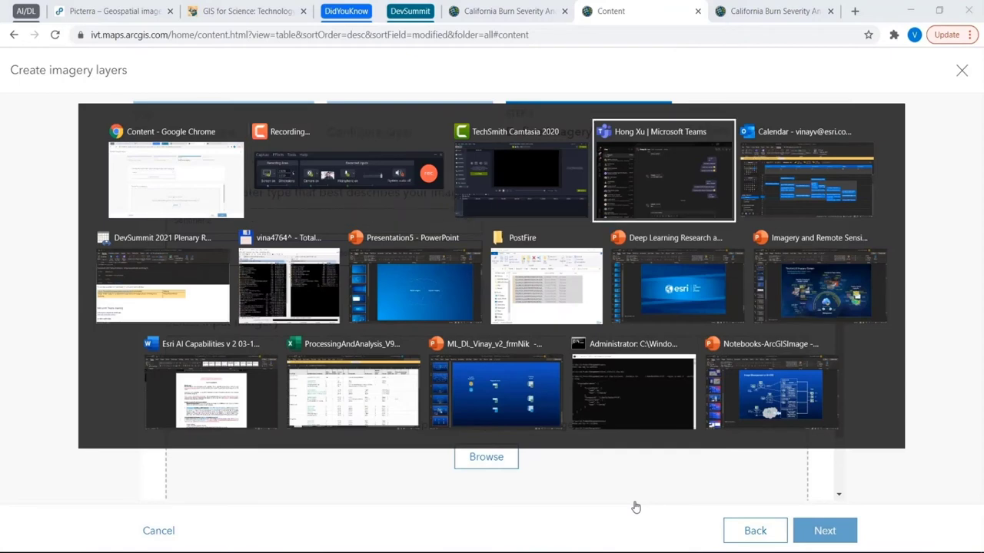
{"action": "key", "text": "Tab"}
{"action": "key", "text": "Tab"}
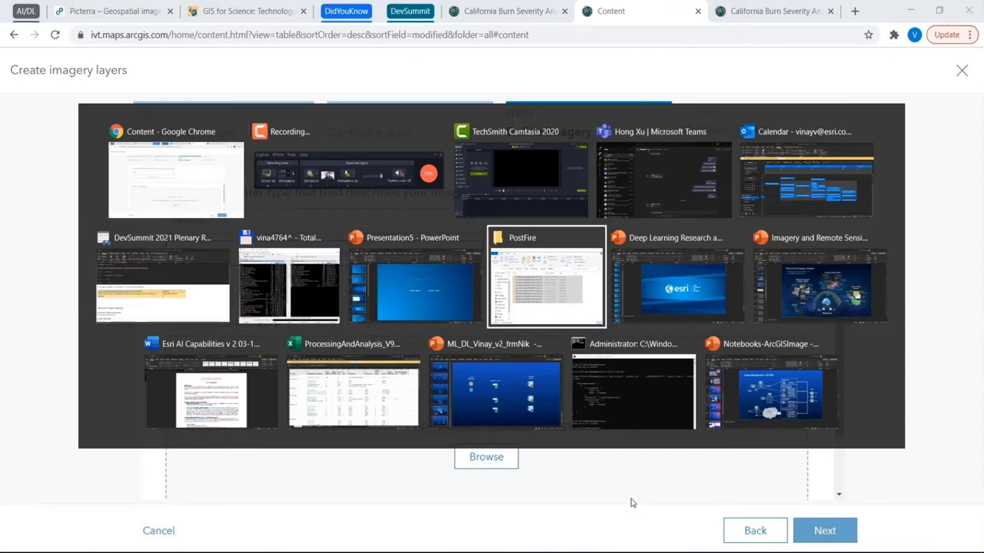
{"action": "left_click_drag", "start_coordinate": [433, 318], "coordinate": [654, 454]}
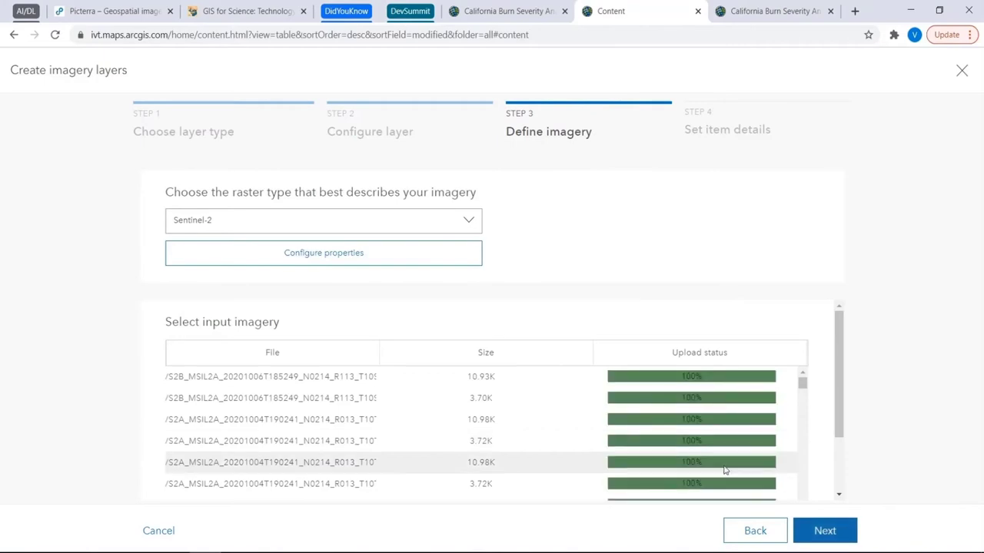
{"action": "left_click", "coordinate": [828, 534]}
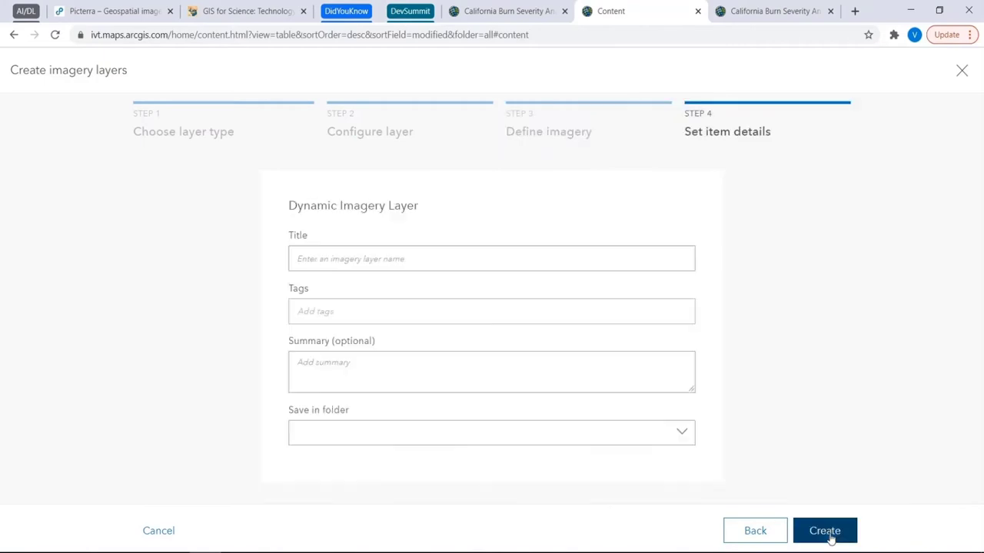
Title the dynamic imagery layer ssr and add the Fires tag.
{"action": "left_click", "coordinate": [405, 261]}
{"action": "type", "text": "ssr"}
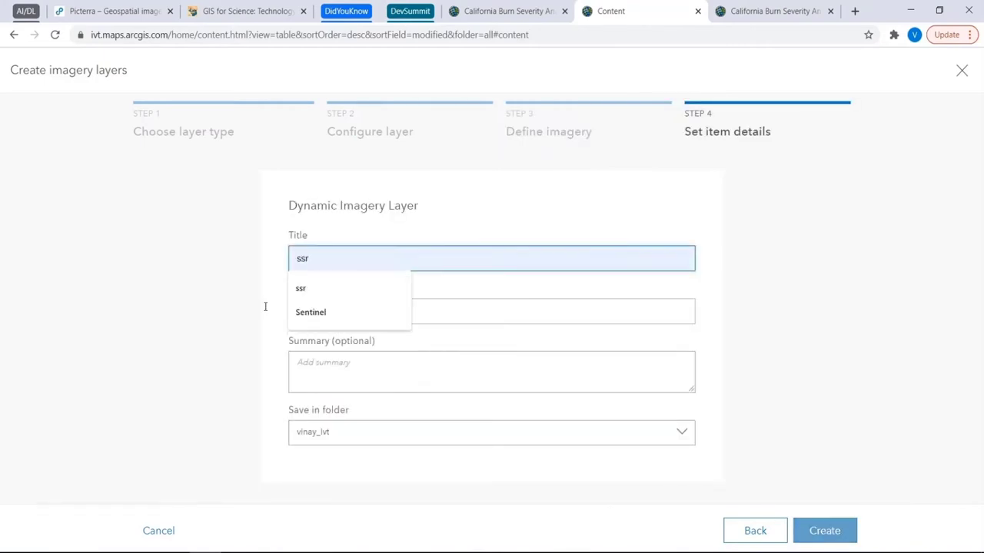
{"action": "left_click", "coordinate": [327, 295]}
{"action": "left_click", "coordinate": [337, 320]}
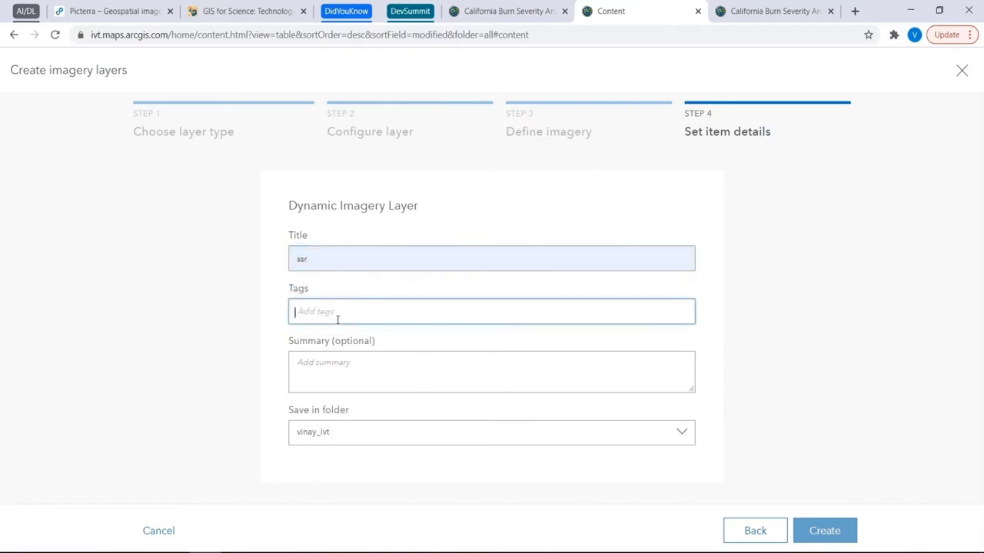
{"action": "type", "text": "f"}
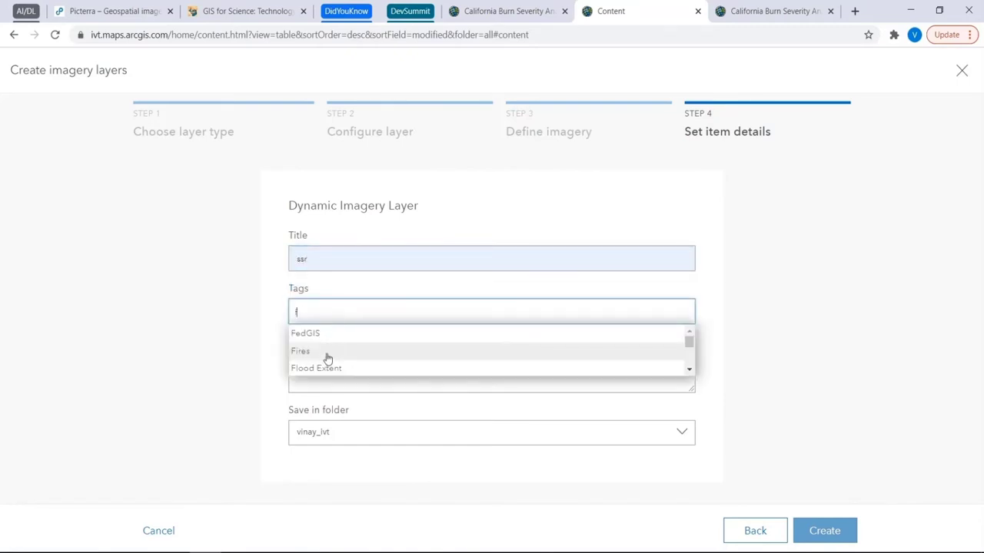
{"action": "left_click", "coordinate": [328, 359]}
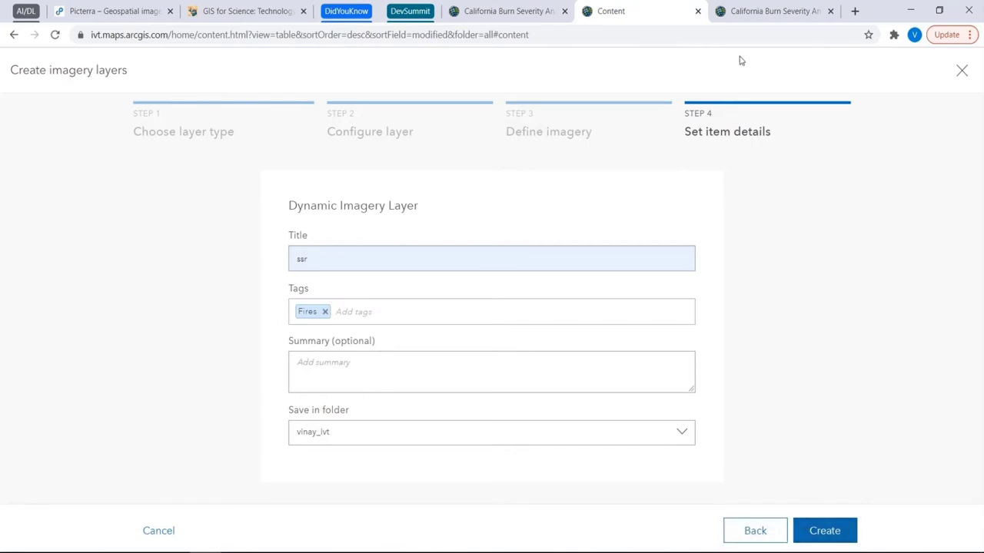
Switch to the California Burn Severity Analysis map and turn on the Sentinel2 - PostFire (Dynamic) layer.
{"action": "left_click", "coordinate": [748, 9]}
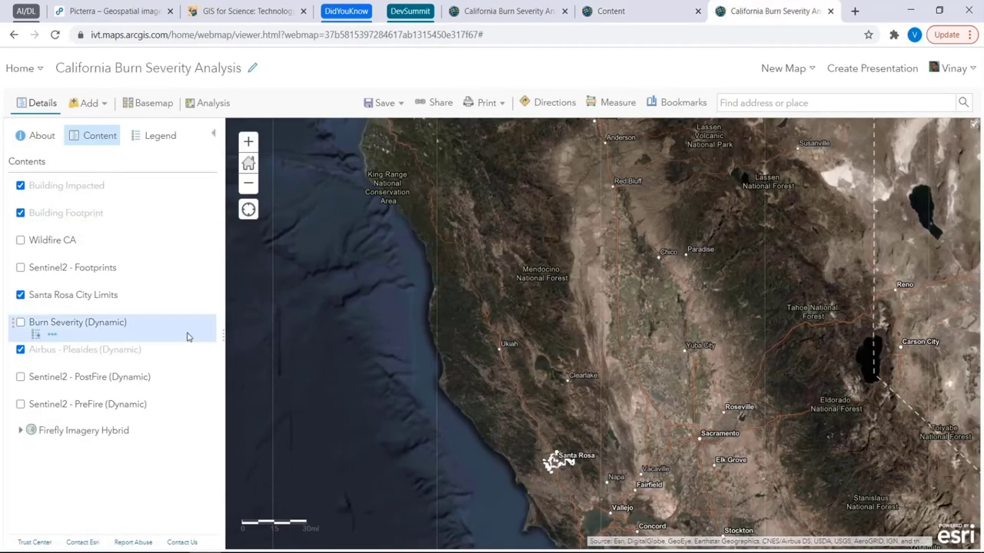
{"action": "left_click", "coordinate": [20, 378]}
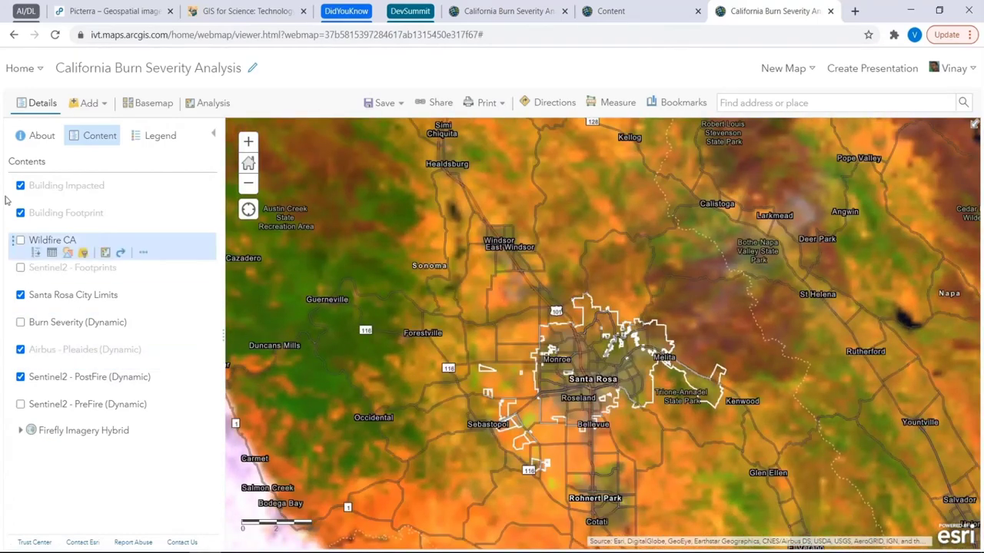
Open the raster function editor and load the Evaluate Burn Severity template from My Content.
{"action": "left_click", "coordinate": [213, 104]}
{"action": "left_click", "coordinate": [89, 208]}
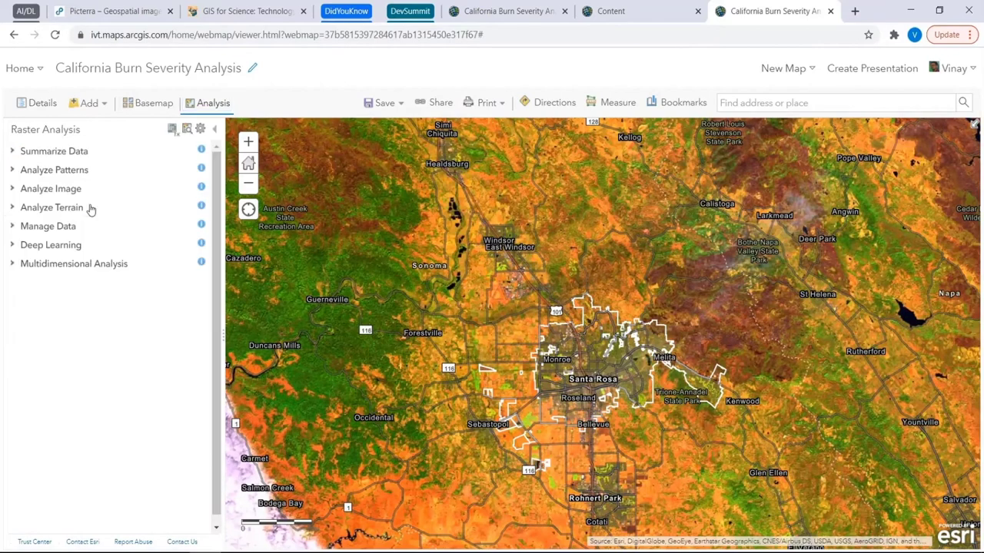
{"action": "left_click", "coordinate": [172, 130]}
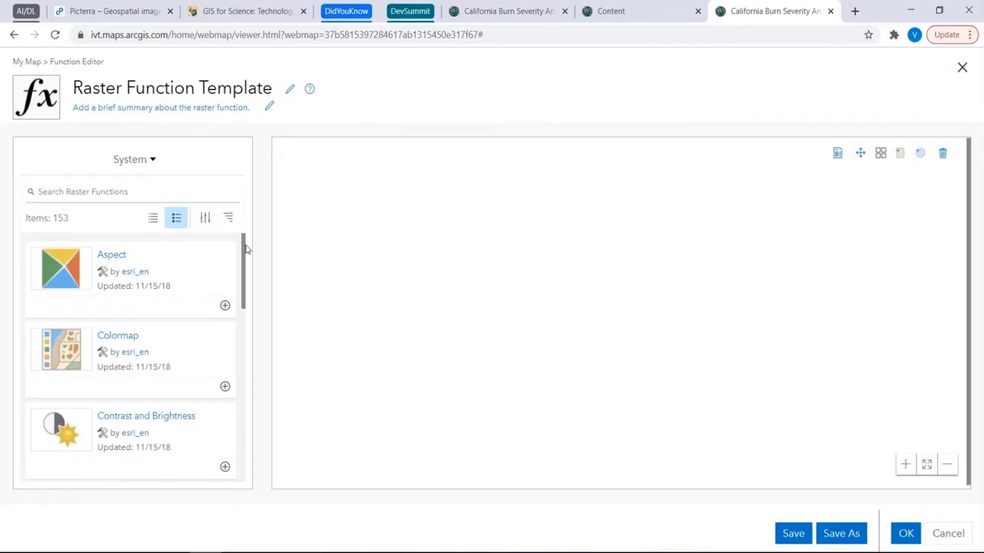
{"action": "left_click_drag", "start_coordinate": [245, 251], "coordinate": [240, 508]}
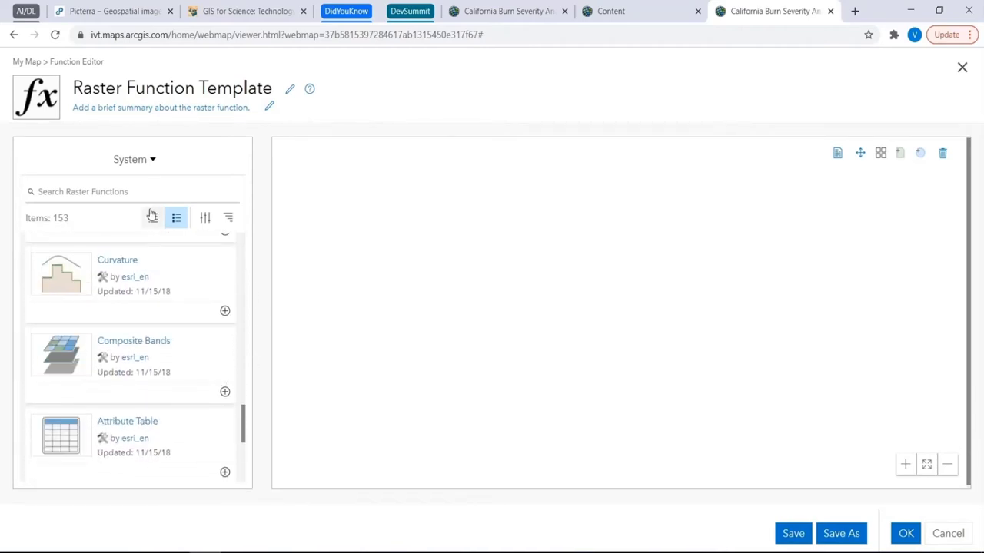
{"action": "left_click", "coordinate": [152, 163]}
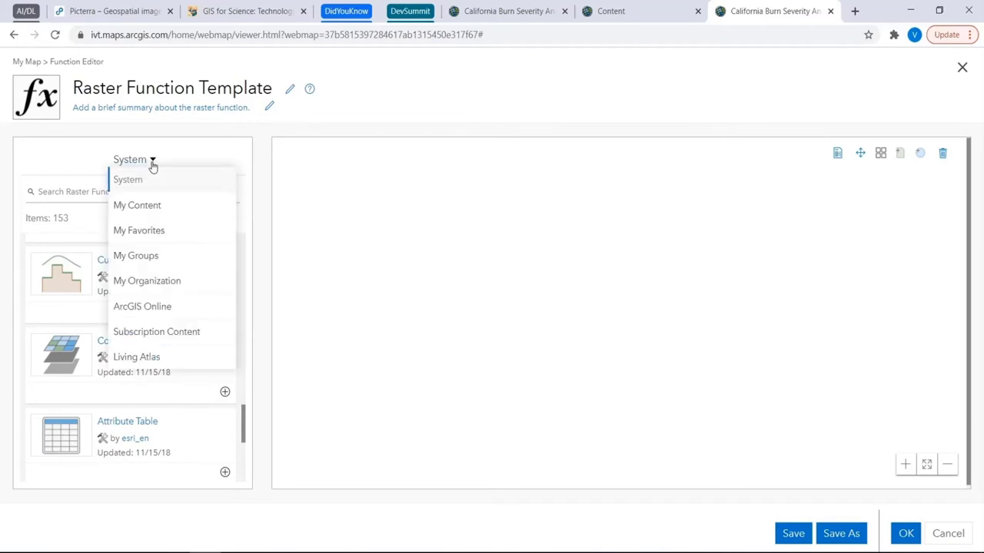
{"action": "left_click", "coordinate": [157, 206]}
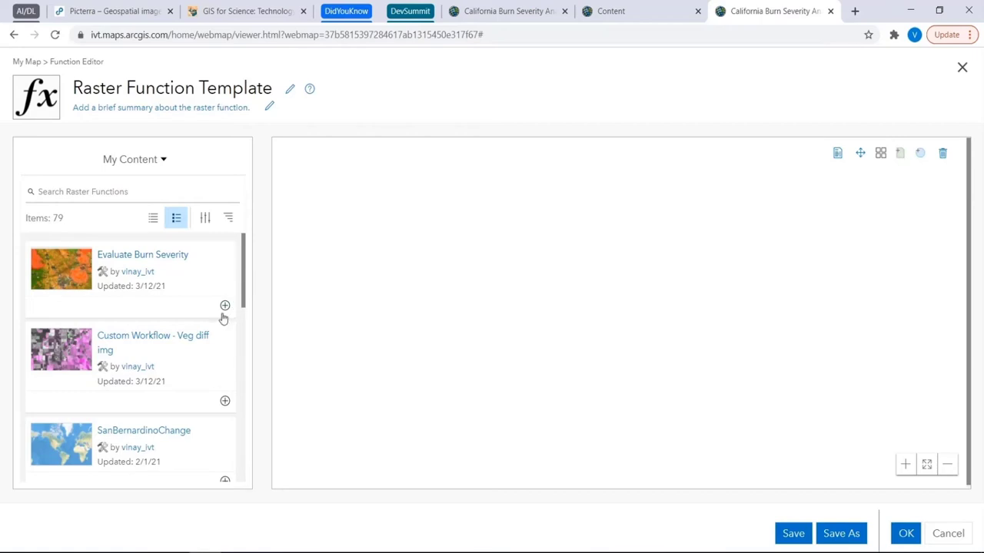
{"action": "left_click", "coordinate": [225, 306]}
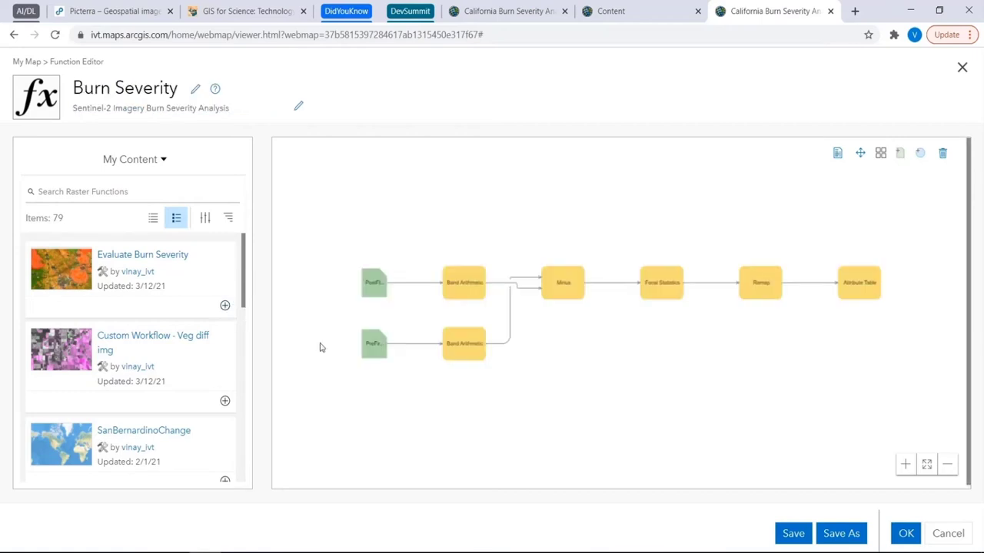
Run the Burn Severity function template on the current map extent and display the Burn Severity (Dynamic) layer.
{"action": "left_click", "coordinate": [905, 536]}
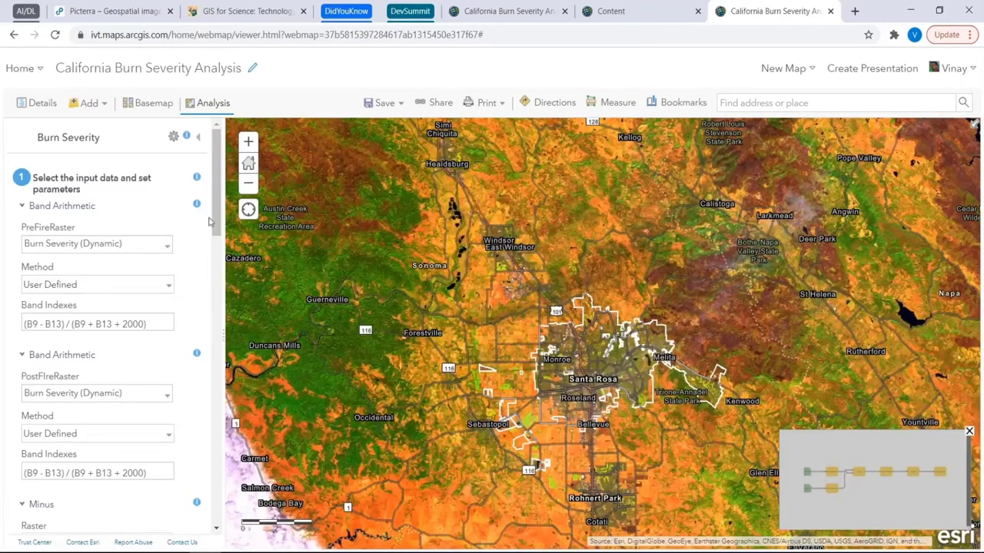
{"action": "mouse_move", "coordinate": [217, 218]}
{"action": "left_mouse_down"}
{"action": "mouse_move", "coordinate": [207, 447]}
{"action": "mouse_move", "coordinate": [218, 517]}
{"action": "left_mouse_up"}
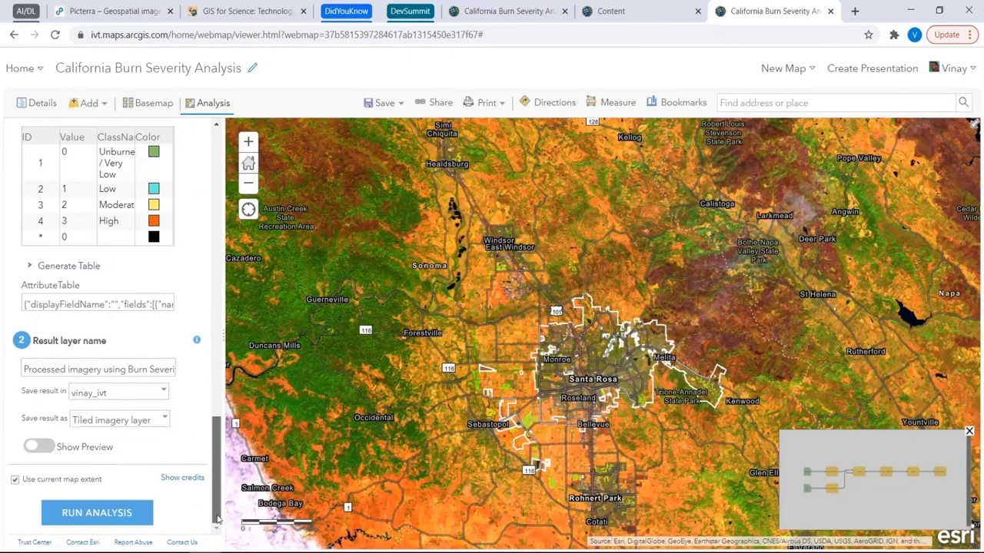
{"action": "left_click", "coordinate": [115, 504]}
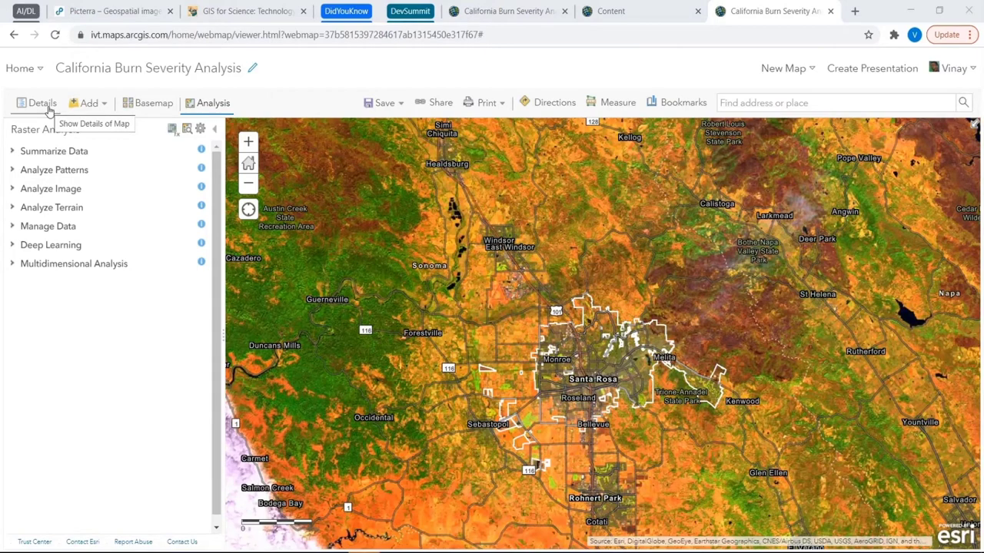
{"action": "left_click", "coordinate": [43, 103]}
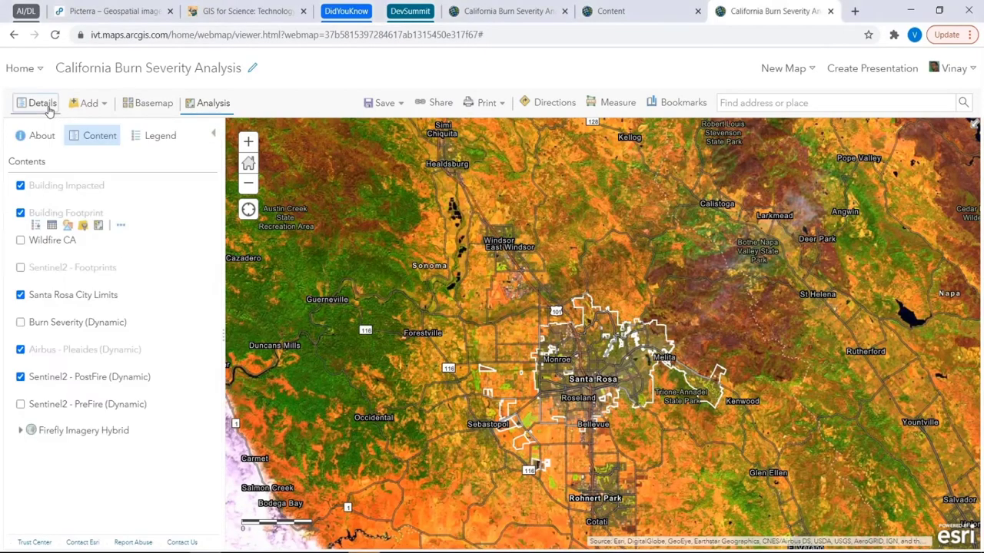
{"action": "left_click", "coordinate": [20, 323]}
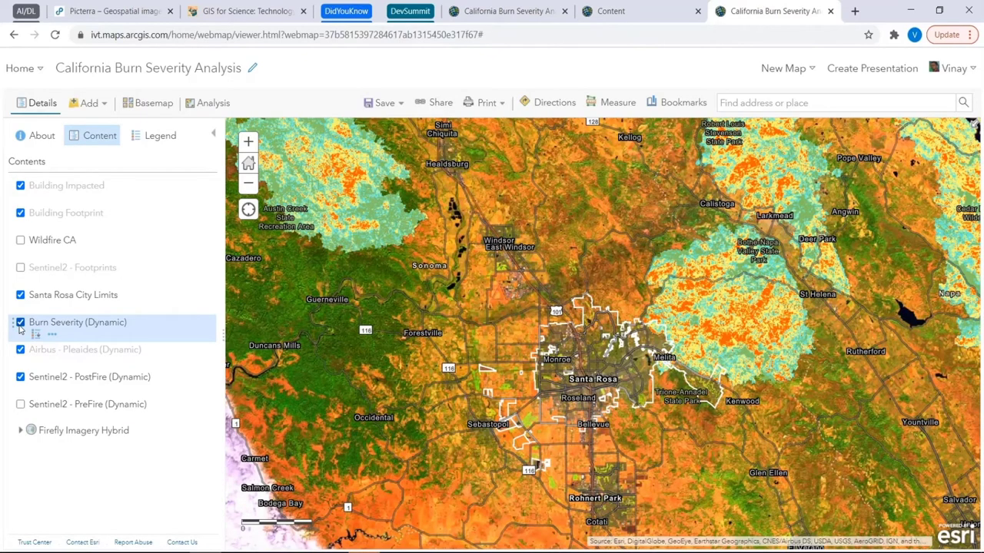
Open the Detect Objects Using Deep Learning raster analysis tool and set its input image to Airbus - Pleaides (Dynamic).
{"action": "left_click", "coordinate": [210, 105]}
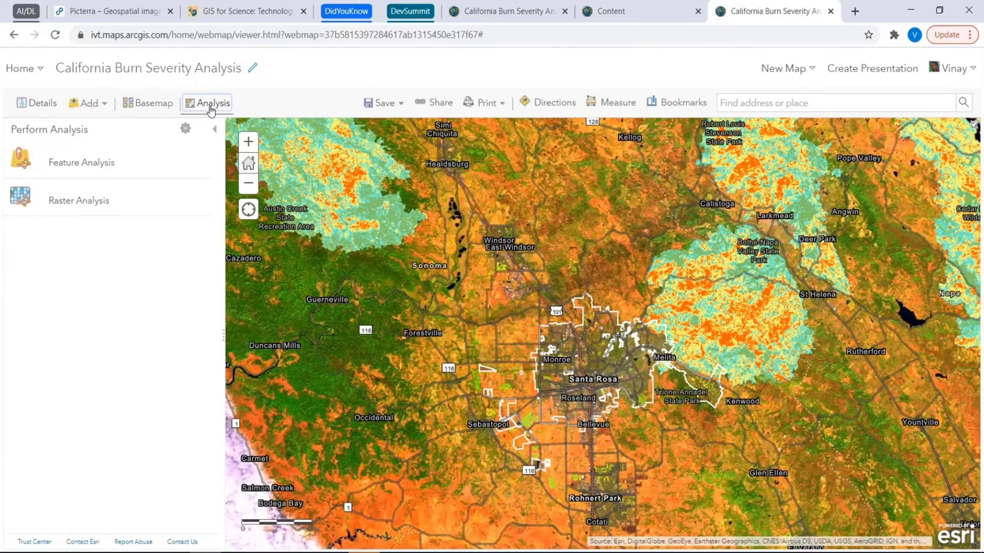
{"action": "left_click", "coordinate": [85, 201]}
{"action": "left_click", "coordinate": [157, 245]}
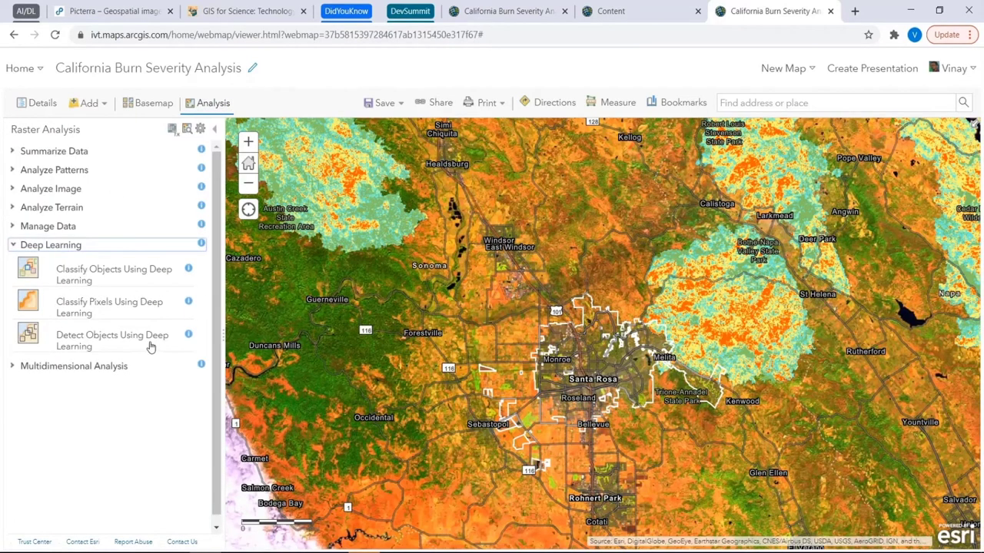
{"action": "left_click", "coordinate": [151, 343]}
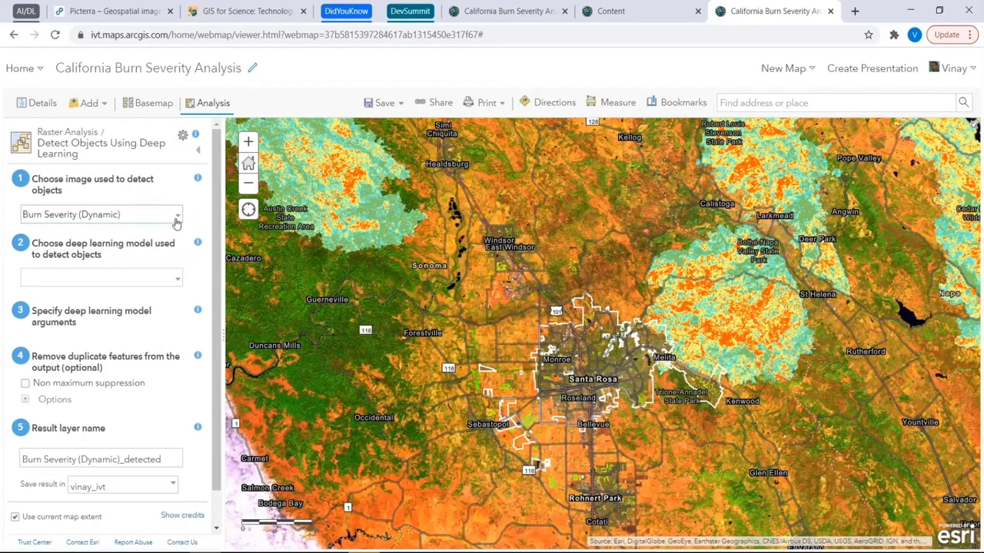
{"action": "left_click", "coordinate": [176, 220]}
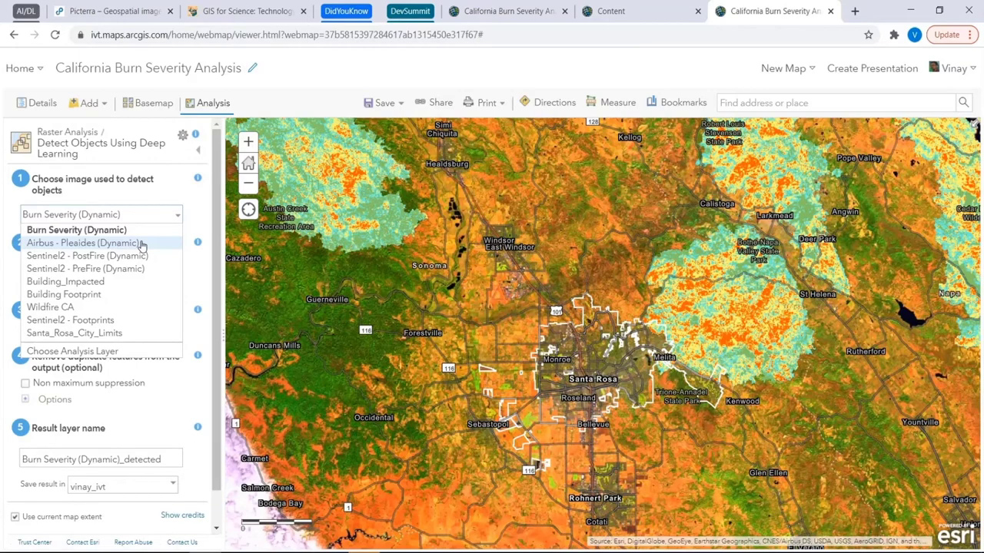
{"action": "left_click", "coordinate": [142, 244]}
Choose Building Footprint Extraction - USA from the Living Atlas as the deep learning model, and return to the map's layer contents.
{"action": "left_click", "coordinate": [171, 277]}
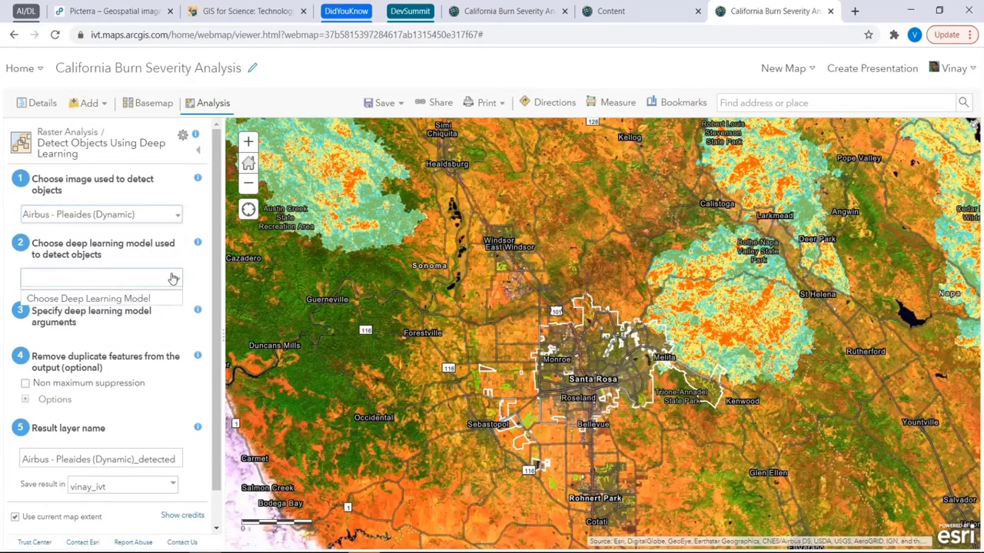
{"action": "left_click", "coordinate": [131, 298]}
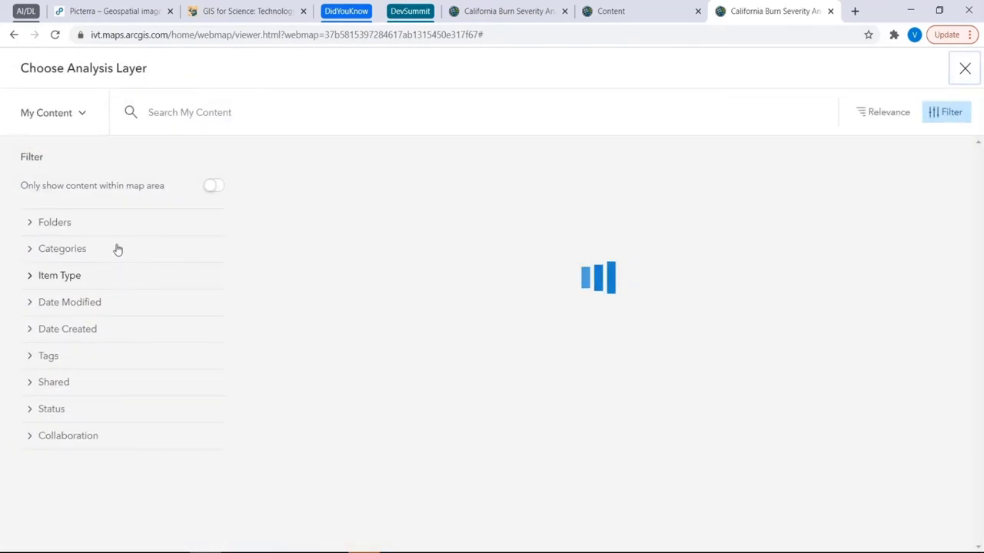
{"action": "left_click", "coordinate": [77, 113]}
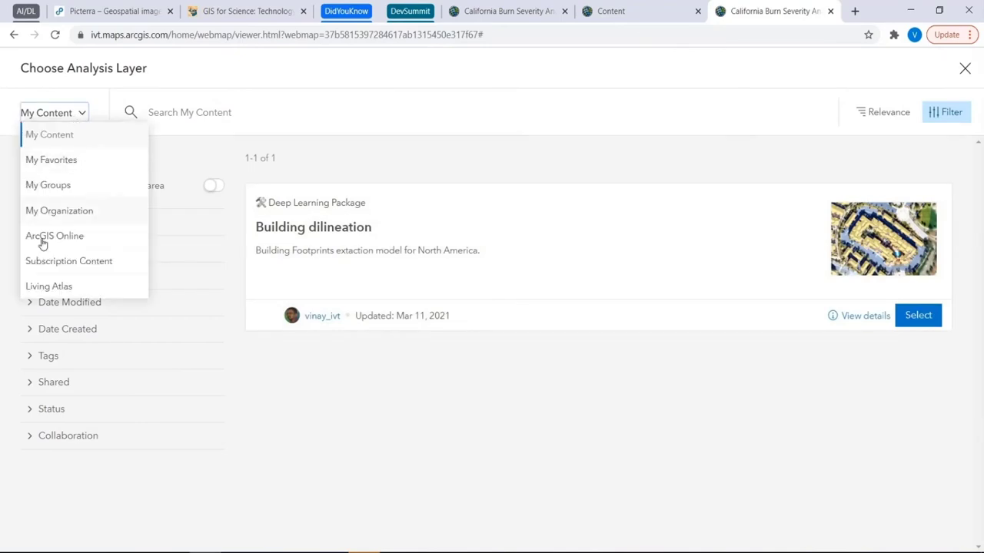
{"action": "left_click", "coordinate": [77, 288]}
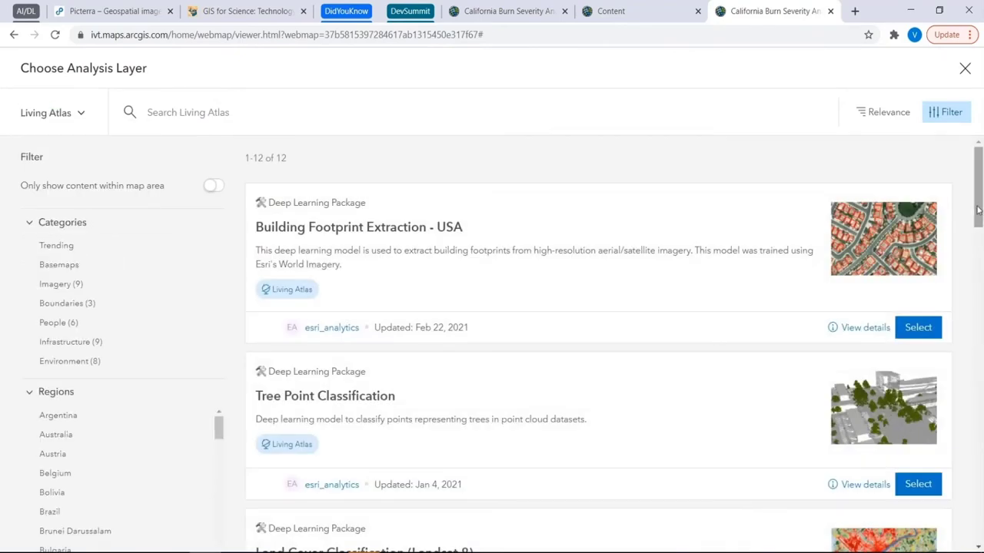
{"action": "left_click_drag", "start_coordinate": [979, 210], "coordinate": [980, 186]}
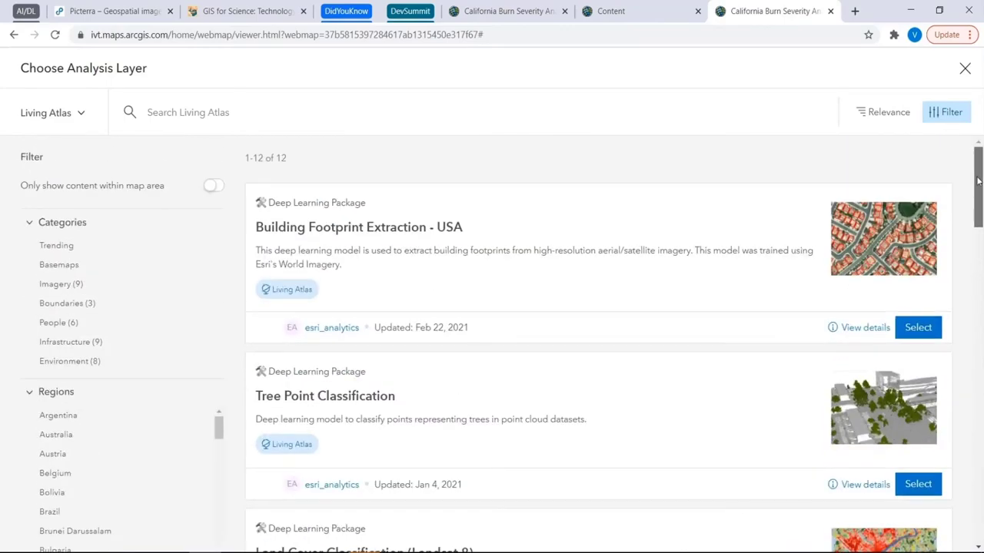
{"action": "left_click", "coordinate": [917, 329]}
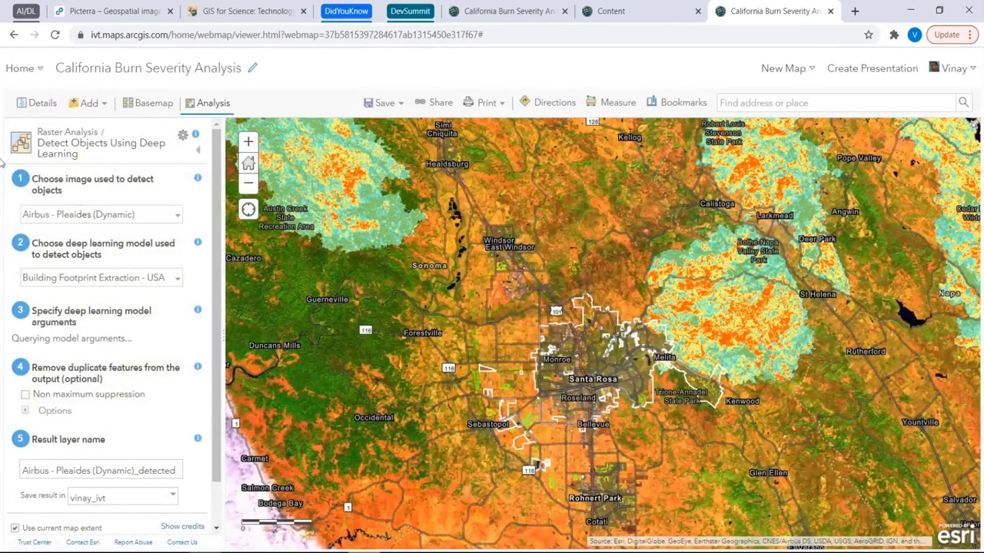
{"action": "left_click", "coordinate": [39, 103]}
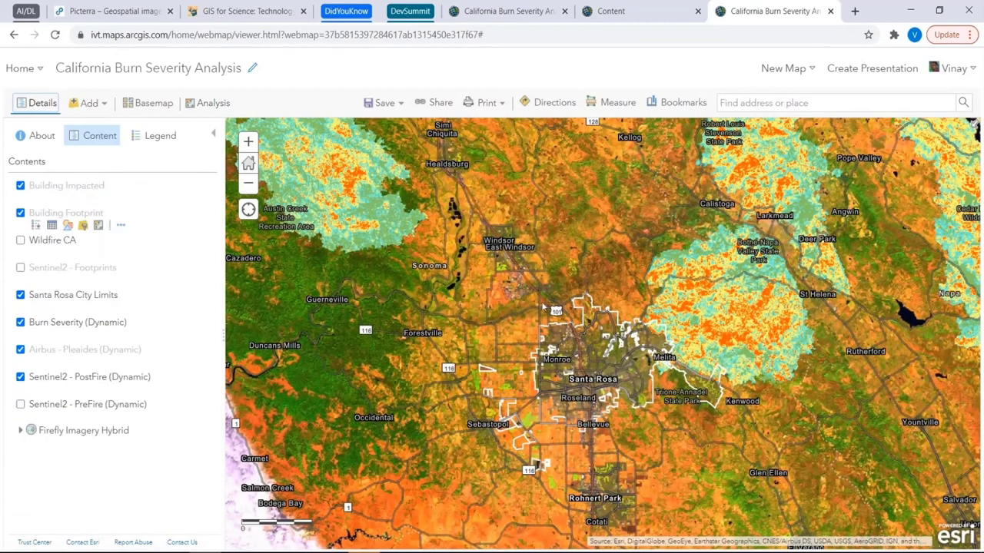
{"action": "scroll", "coordinate": [682, 365], "scroll_direction": "up", "scroll_amount": 4}
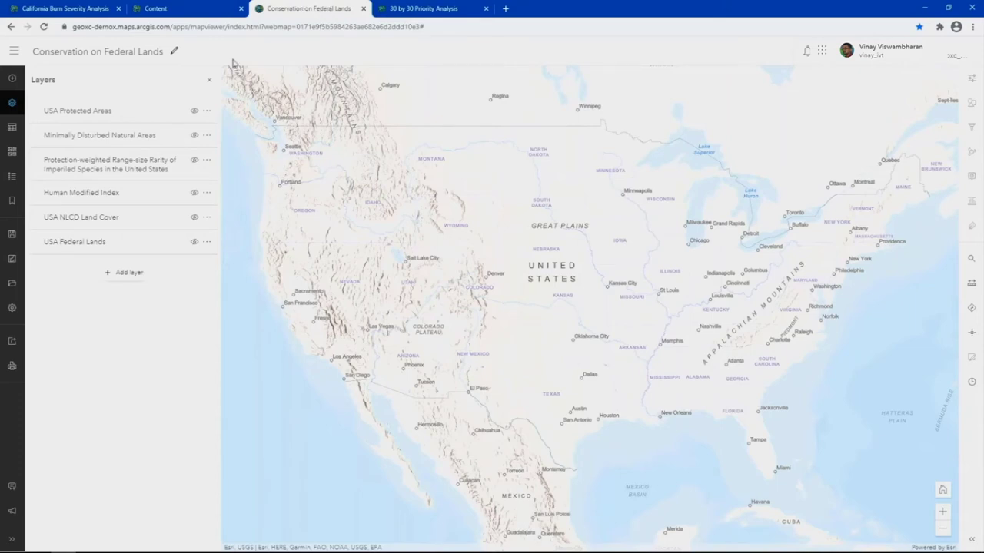
In the Conservation on Federal Lands map, turn on USA Protected Areas and USA Federal Lands and open the Federal Lands layer's properties.
{"action": "left_click", "coordinate": [194, 112]}
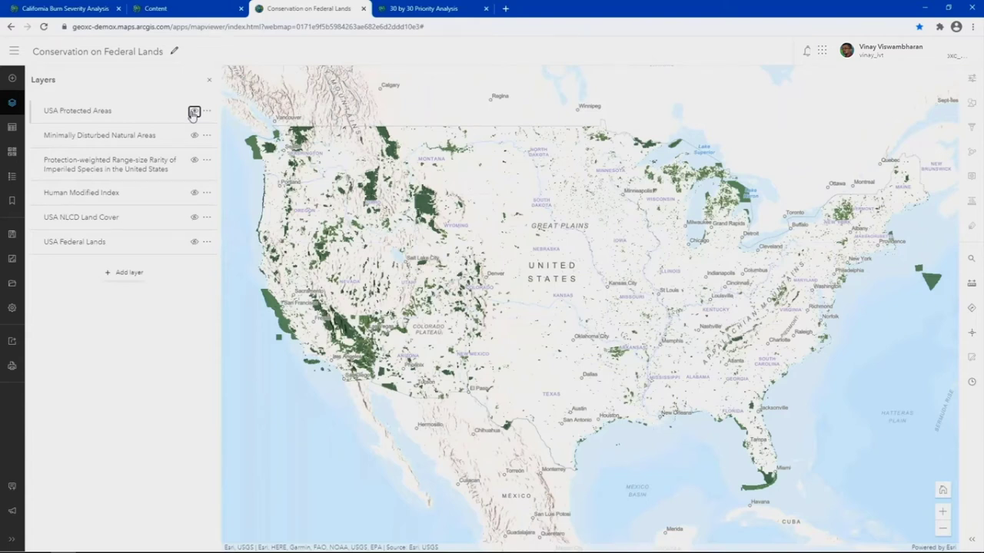
{"action": "left_click", "coordinate": [194, 242]}
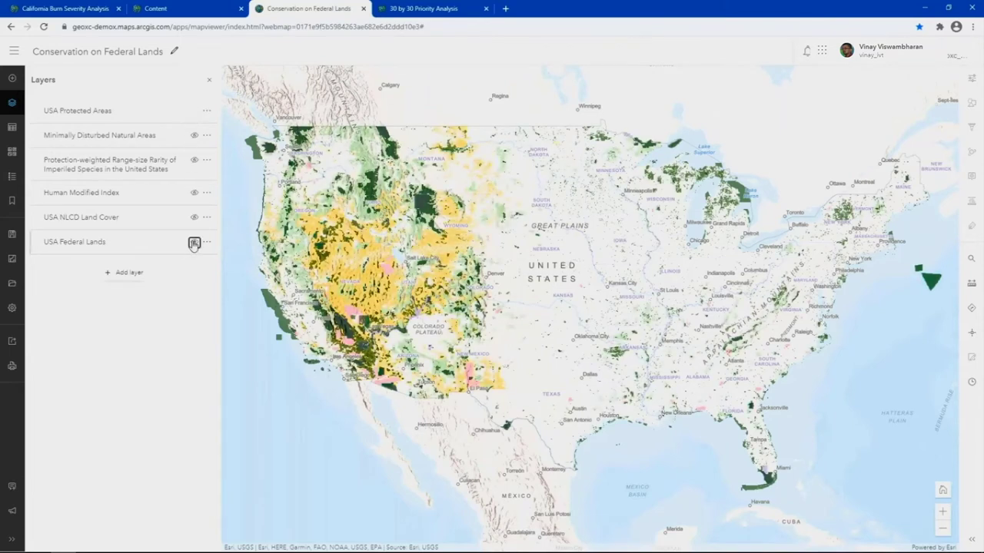
{"action": "left_click", "coordinate": [167, 244]}
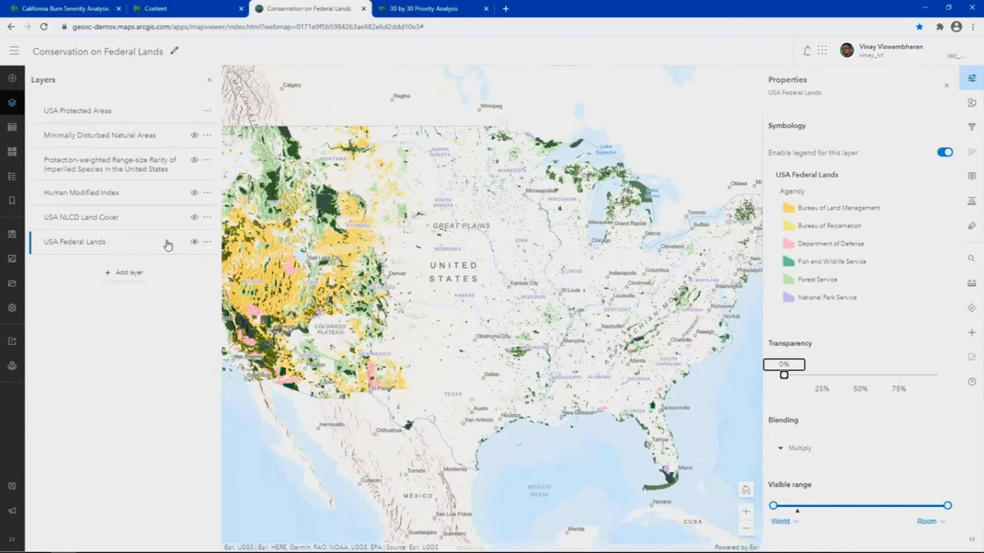
View the USA NLCD Land Cover and Human Modified Index layers one at a time, hiding each after viewing.
{"action": "left_click", "coordinate": [194, 218]}
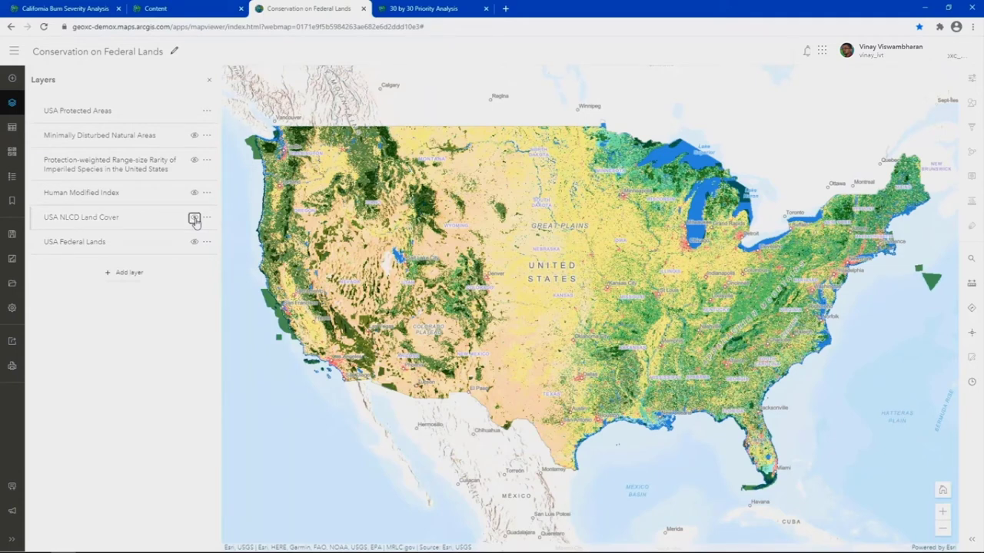
{"action": "left_click", "coordinate": [194, 217]}
{"action": "left_click", "coordinate": [194, 192]}
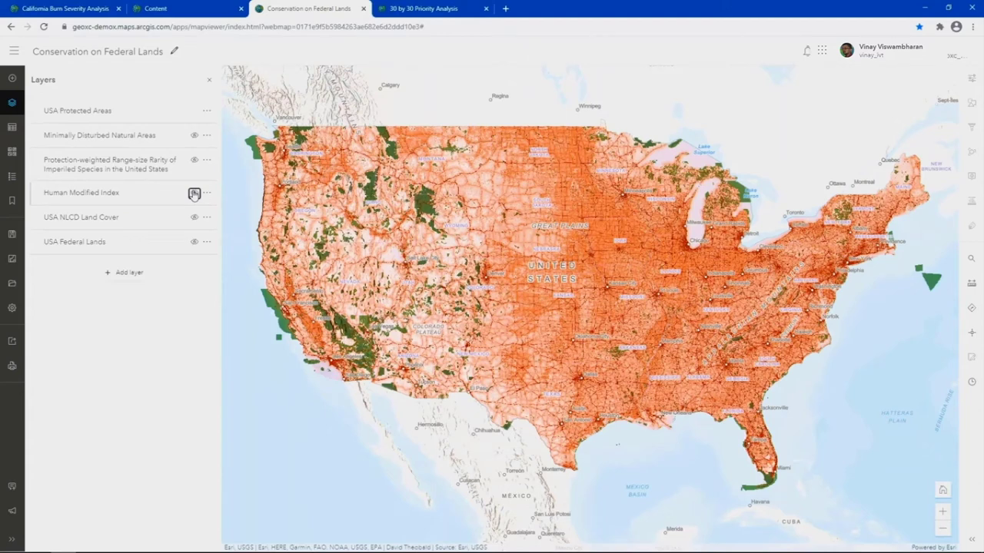
{"action": "left_click", "coordinate": [194, 193]}
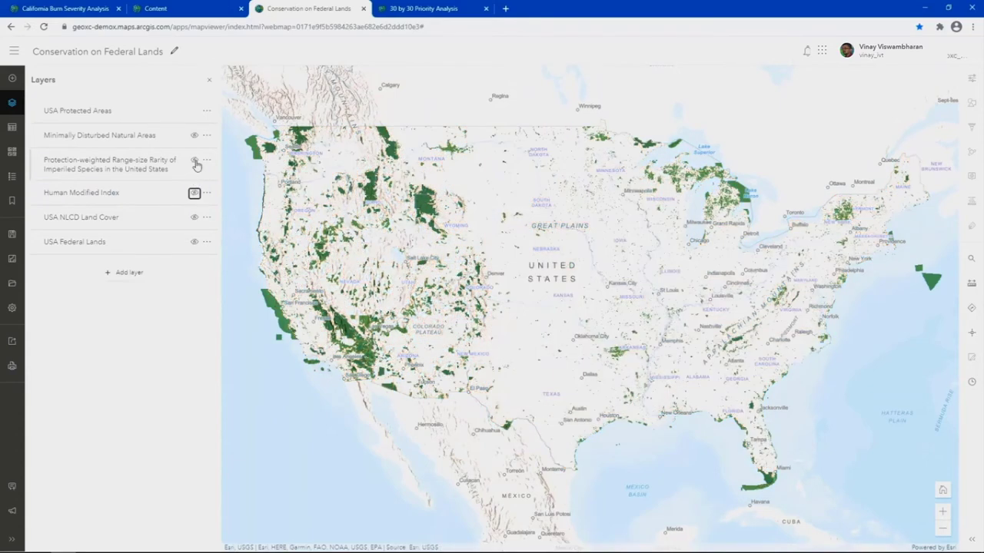
View and hide the Protection-weighted Range-size Rarity of Imperiled Species layer, and turn on Minimally Disturbed Natural Areas.
{"action": "left_click", "coordinate": [194, 161]}
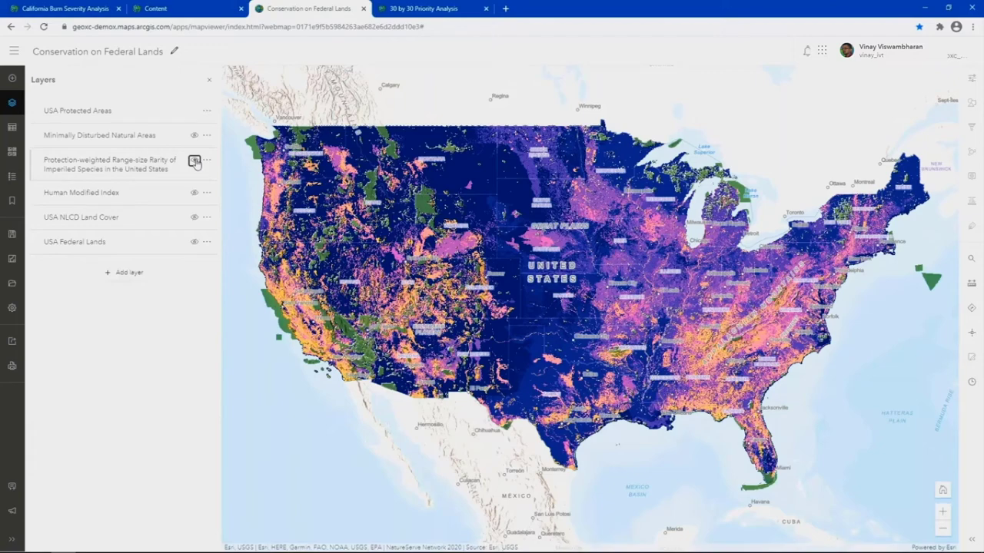
{"action": "left_click", "coordinate": [194, 161]}
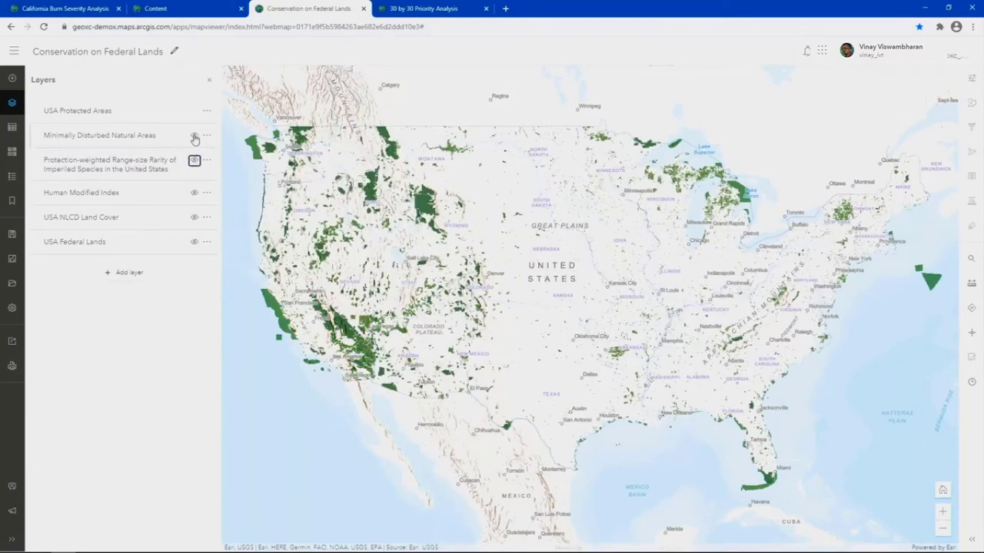
{"action": "left_click", "coordinate": [194, 136]}
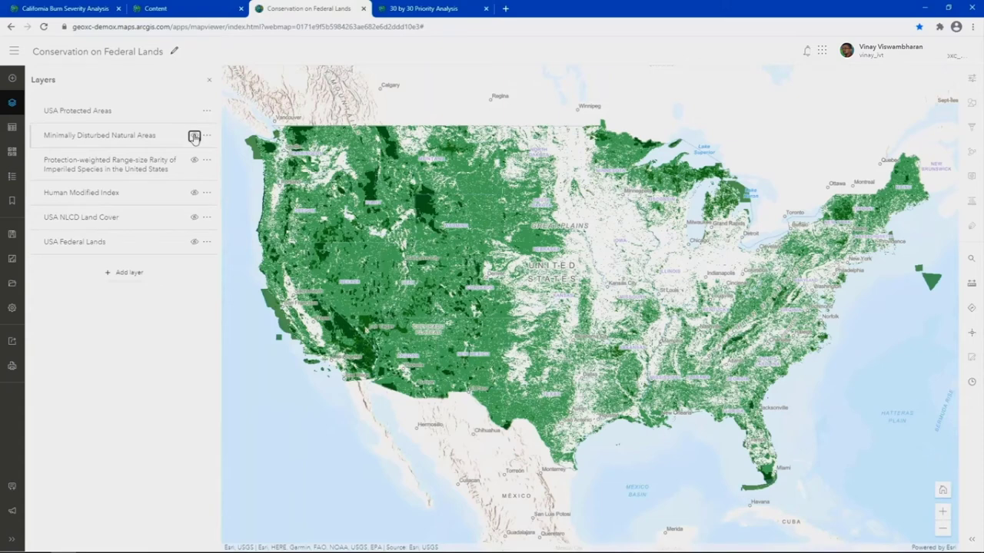
Switch to the 30 by 30 Priority Analysis app and show Federal Lands around Yellowstone with Protected Areas hidden.
{"action": "left_click", "coordinate": [431, 9]}
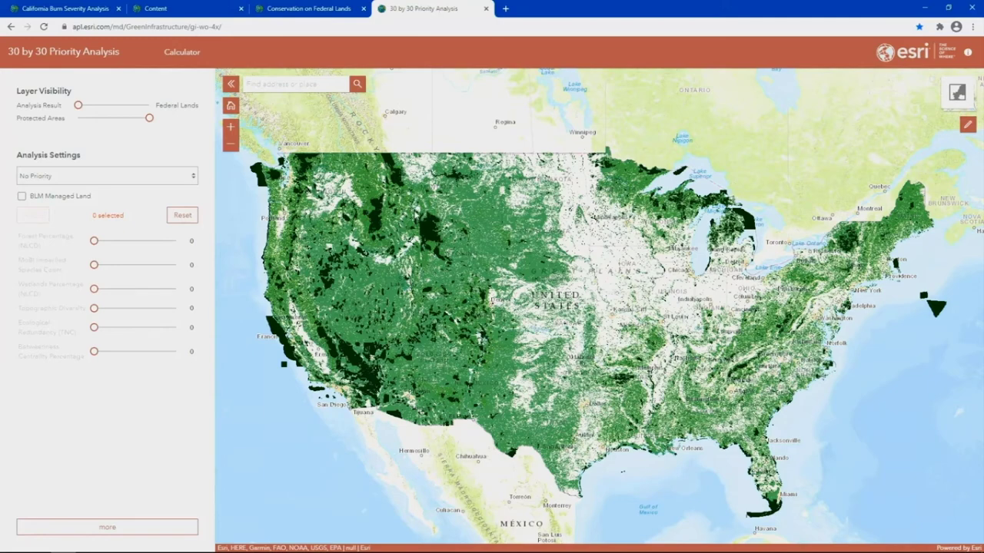
{"action": "scroll", "coordinate": [446, 246], "scroll_direction": "up", "scroll_amount": 5}
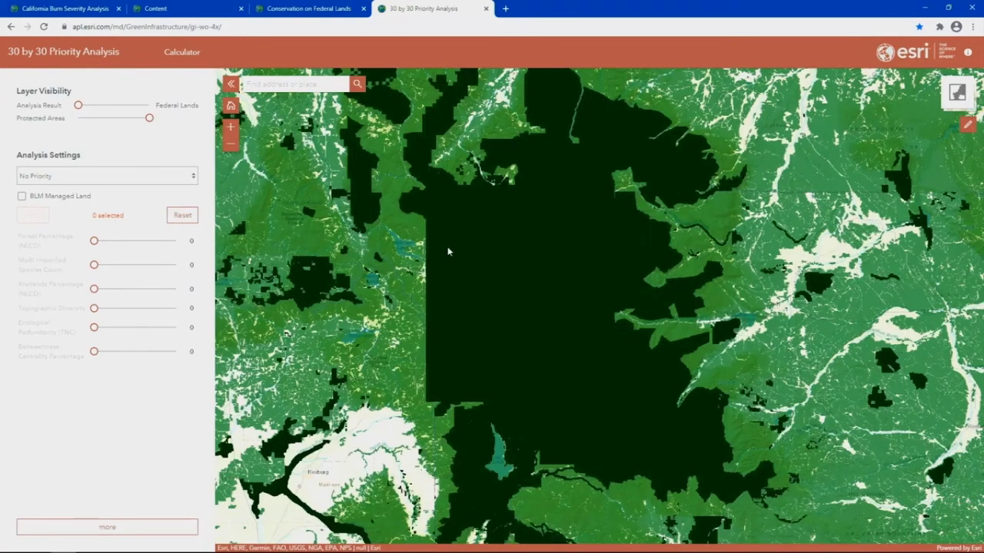
{"action": "mouse_move", "coordinate": [149, 117]}
{"action": "left_mouse_down"}
{"action": "mouse_move", "coordinate": [78, 118]}
{"action": "mouse_move", "coordinate": [150, 106]}
{"action": "left_mouse_up"}
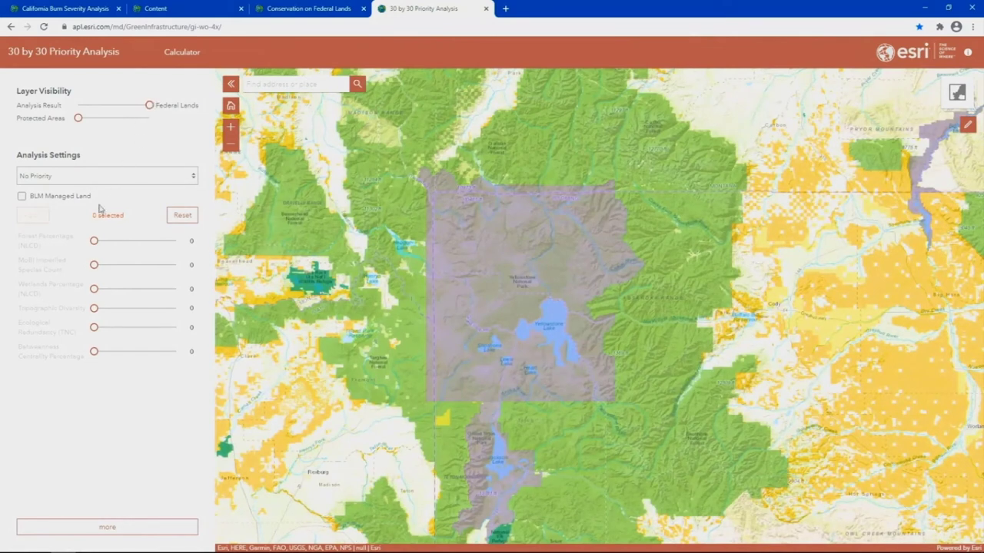
Apply a priority analysis weighting Forest Percentage and MoBI Imperiled Species Count at 50 each, and show the analysis result.
{"action": "left_click_drag", "start_coordinate": [94, 241], "coordinate": [193, 243]}
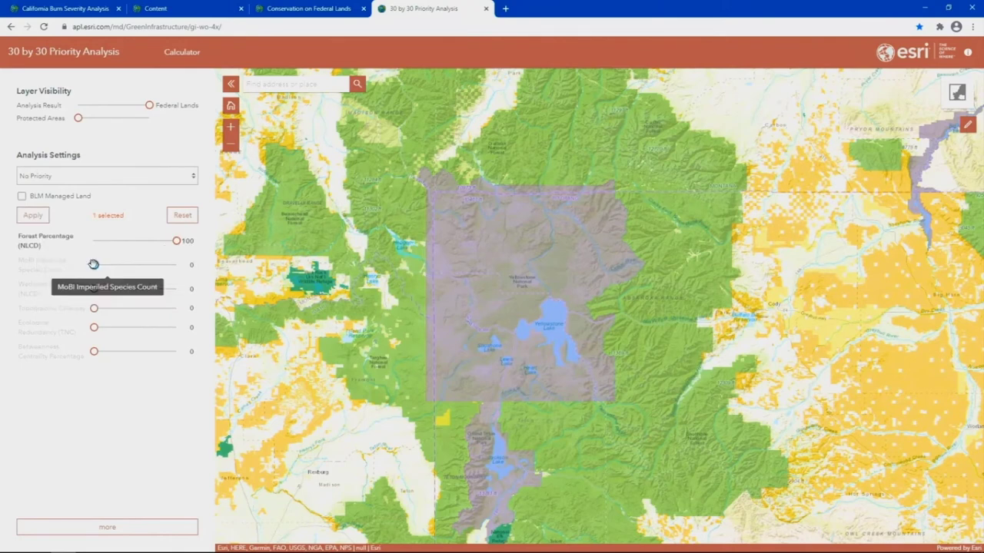
{"action": "left_click_drag", "start_coordinate": [94, 265], "coordinate": [185, 270]}
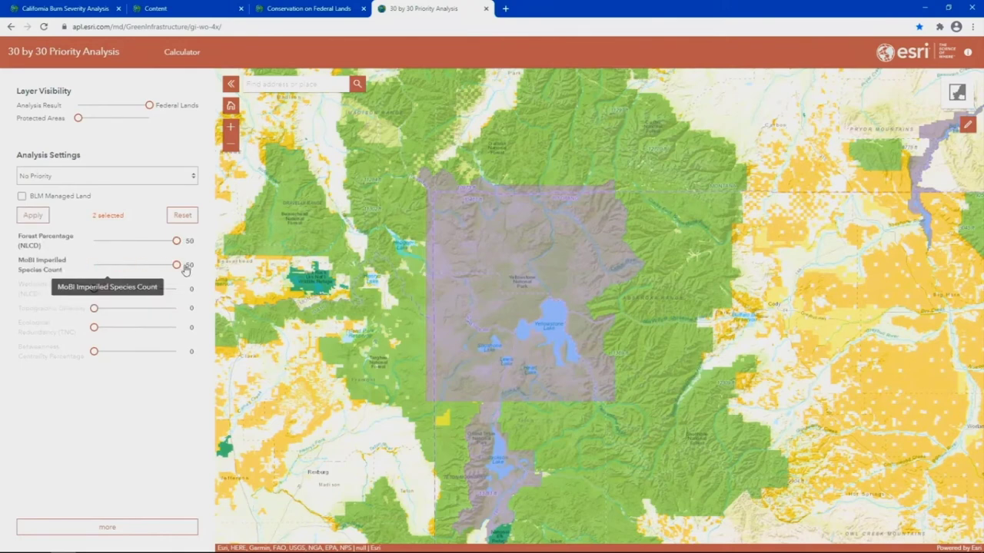
{"action": "left_click", "coordinate": [35, 219]}
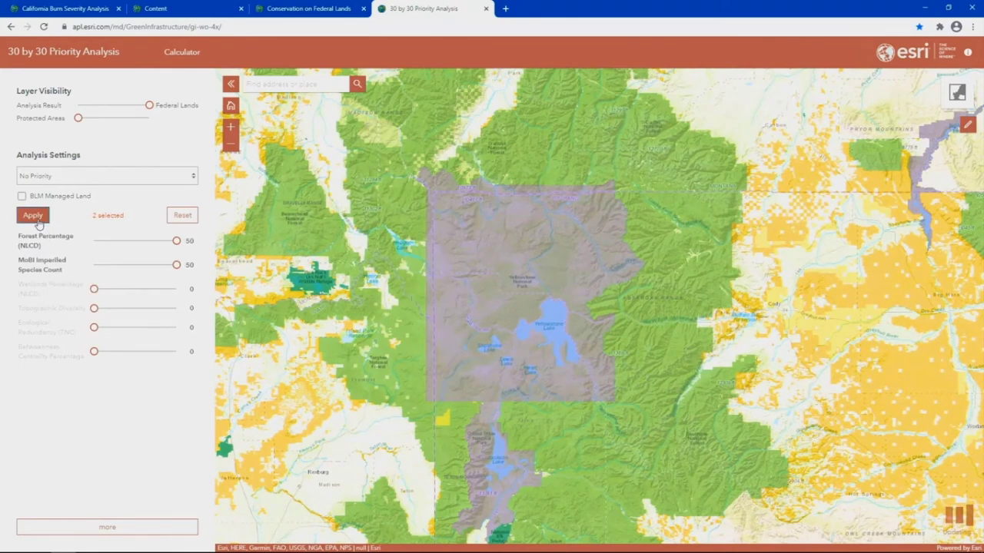
{"action": "left_click", "coordinate": [78, 105]}
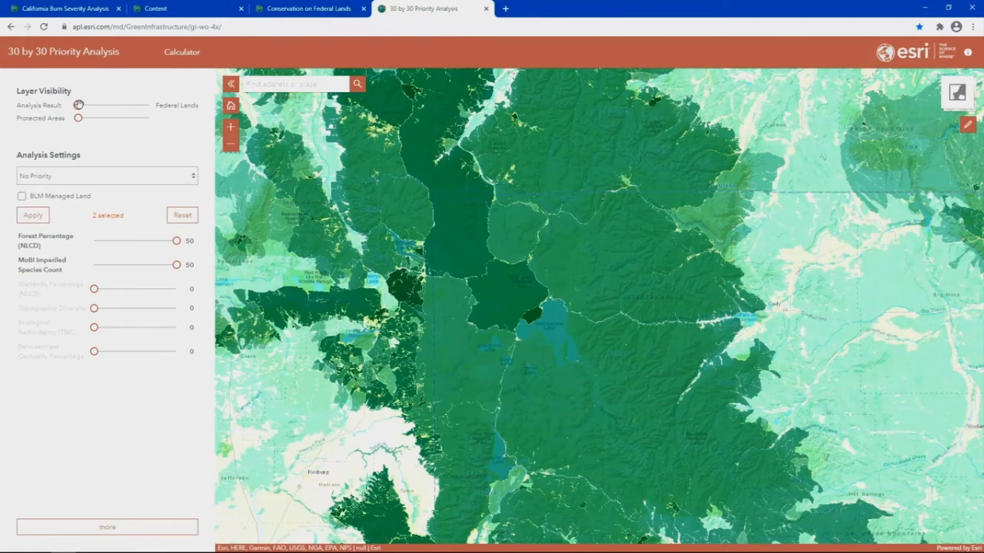
Rerun the priority analysis over Wyoming using only Betweenness Centrality Percentage at 100, and enable BLM Managed Land.
{"action": "mouse_move", "coordinate": [178, 243]}
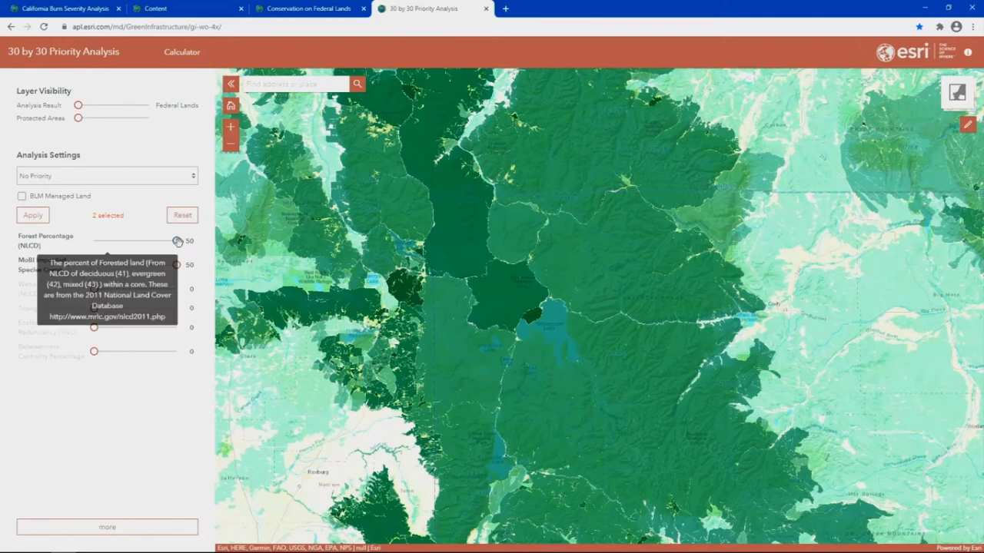
{"action": "left_click_drag", "start_coordinate": [178, 243], "coordinate": [93, 243]}
{"action": "left_click_drag", "start_coordinate": [94, 289], "coordinate": [193, 296]}
{"action": "left_click", "coordinate": [43, 219]}
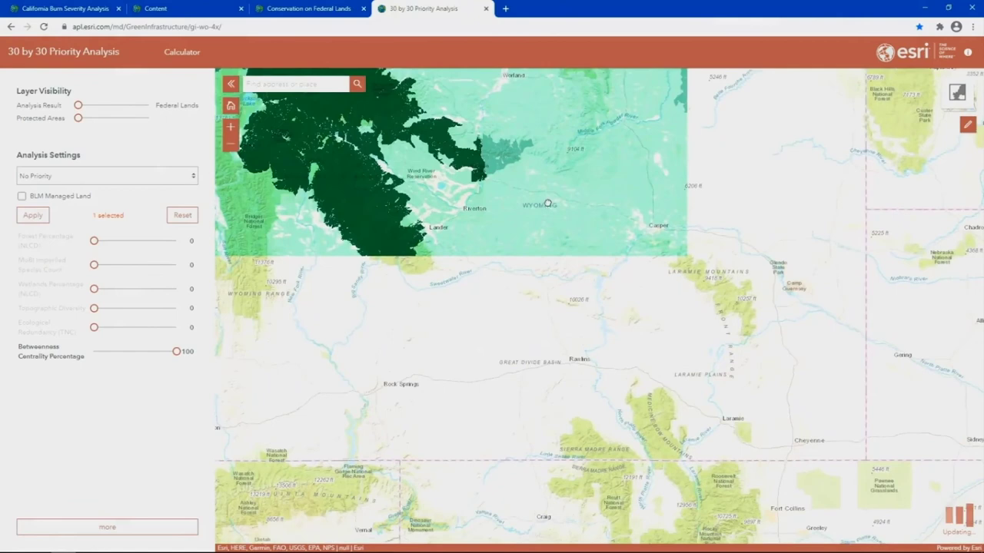
{"action": "left_click_drag", "start_coordinate": [548, 204], "coordinate": [536, 156]}
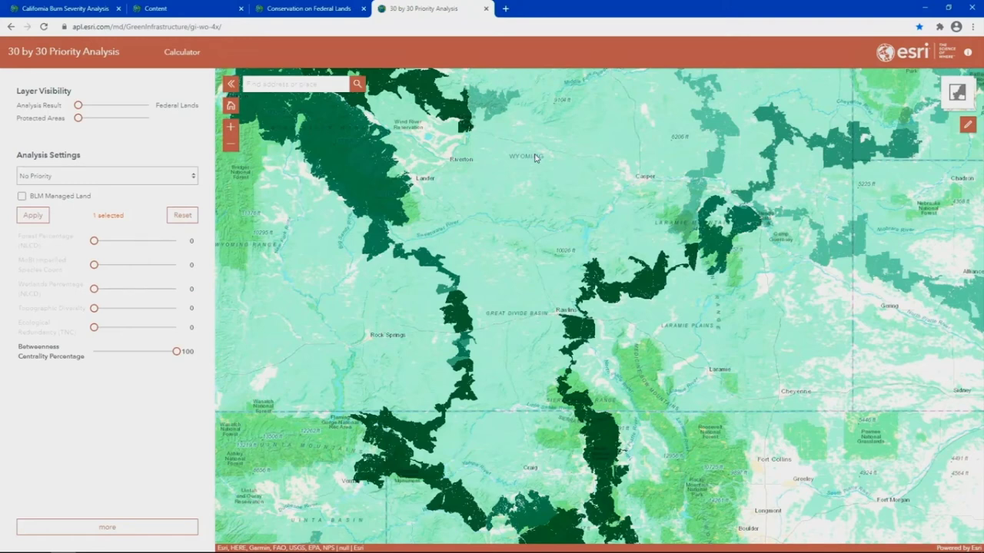
{"action": "left_click", "coordinate": [22, 196]}
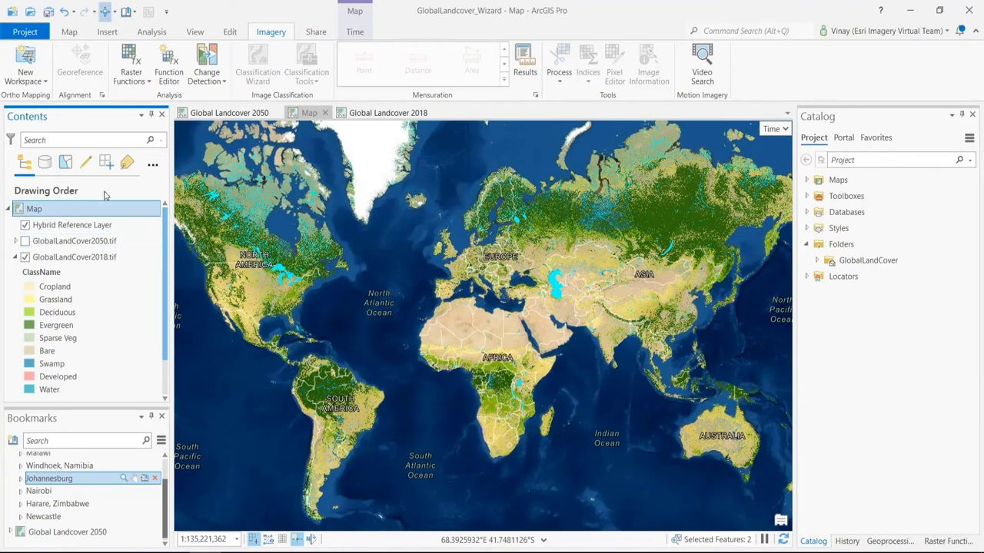
In the GlobalLandcover_Wizard project in ArcGIS Pro, open the Change Detection Wizard with the Categorical Change method.
{"action": "left_click", "coordinate": [222, 86]}
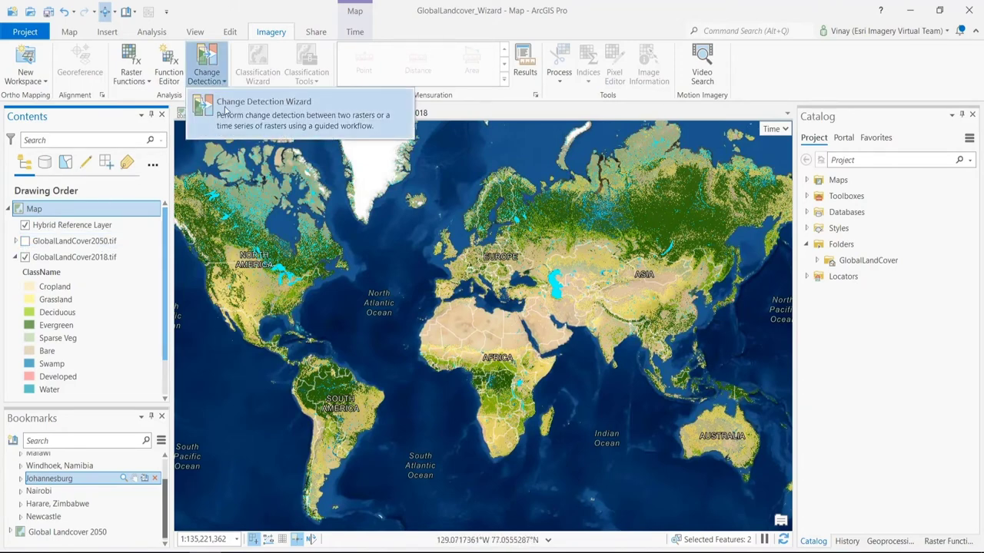
{"action": "left_click", "coordinate": [231, 101]}
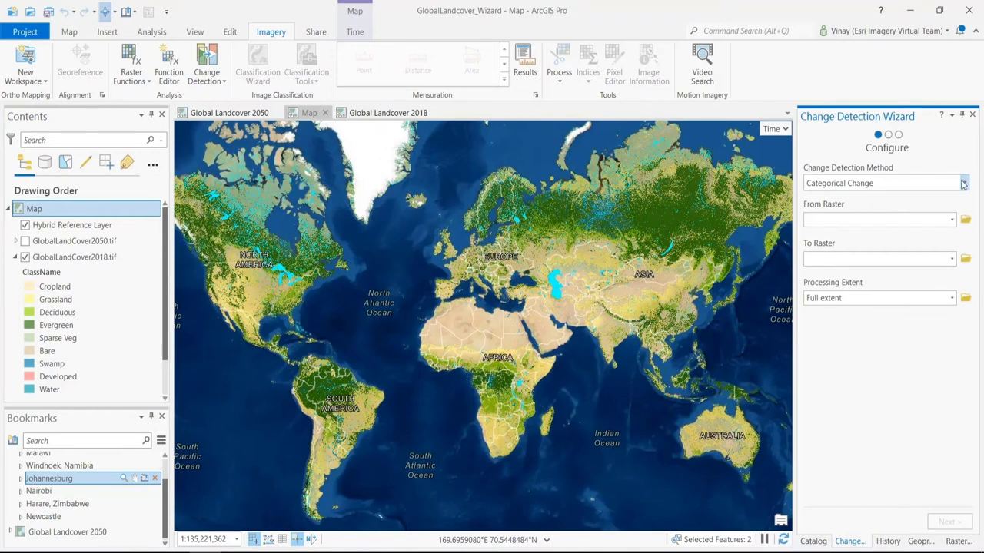
{"action": "left_click", "coordinate": [963, 185]}
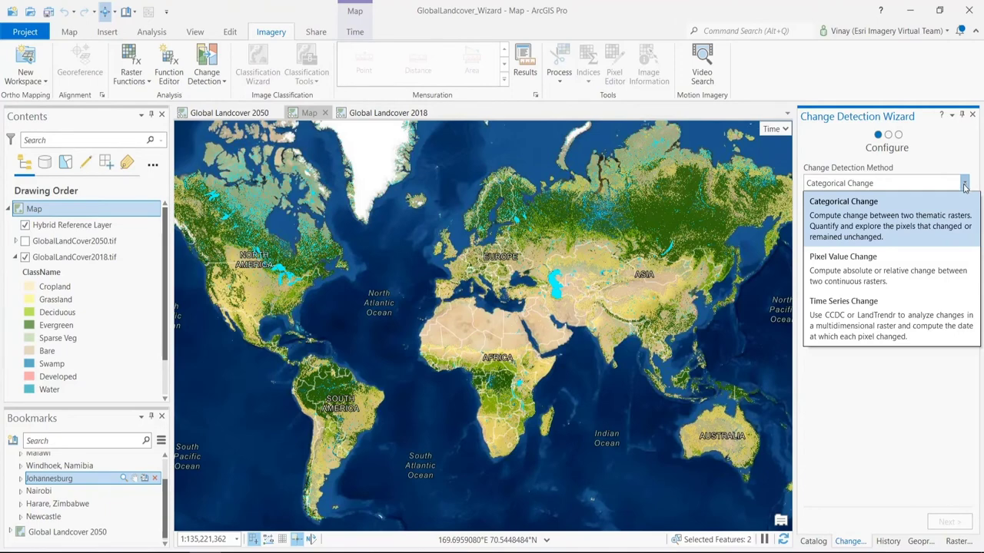
{"action": "left_click", "coordinate": [913, 219]}
Compare from GlobalLandCover2018.tif to GlobalLandCover2050.tif and advance to the class configuration.
{"action": "left_click", "coordinate": [952, 220]}
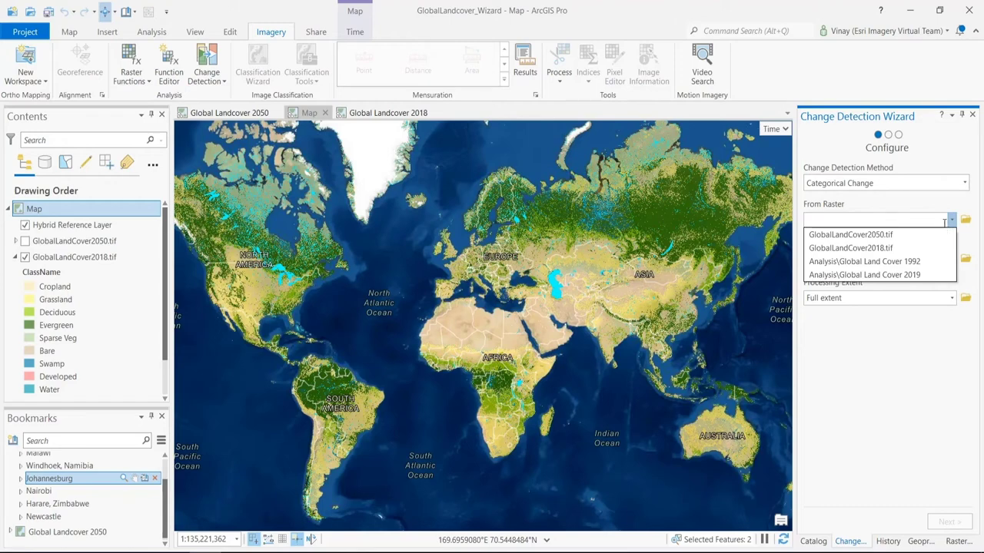
{"action": "left_click", "coordinate": [938, 249]}
{"action": "left_click", "coordinate": [943, 257]}
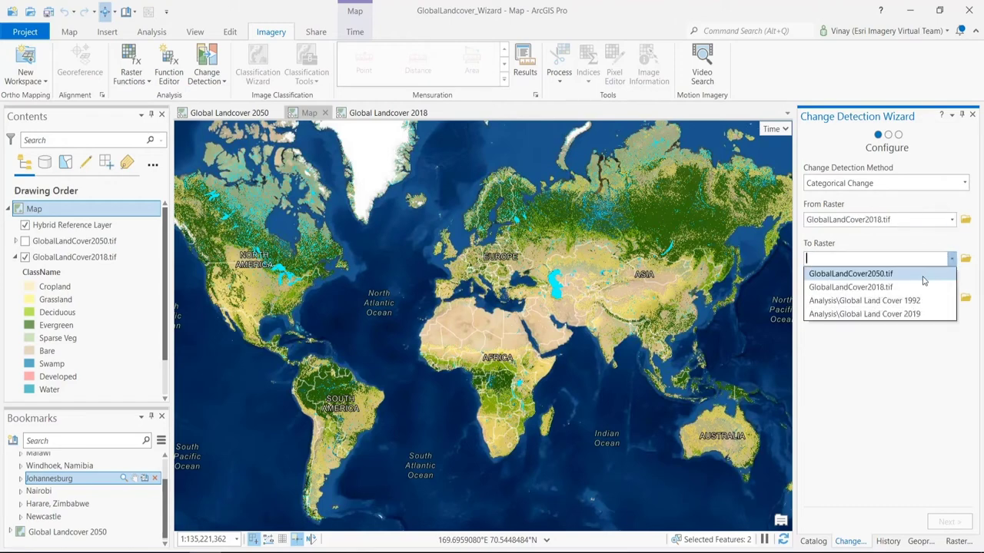
{"action": "left_click", "coordinate": [868, 270]}
{"action": "left_click", "coordinate": [946, 521]}
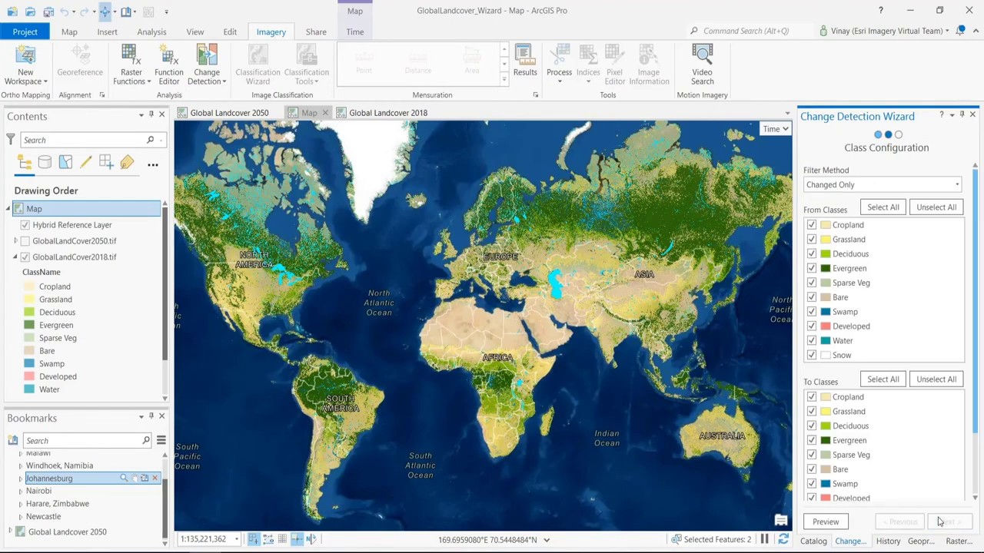
Exclude Developed from the From Classes and keep only Developed among the To Classes.
{"action": "left_click", "coordinate": [811, 329]}
{"action": "left_click", "coordinate": [926, 382]}
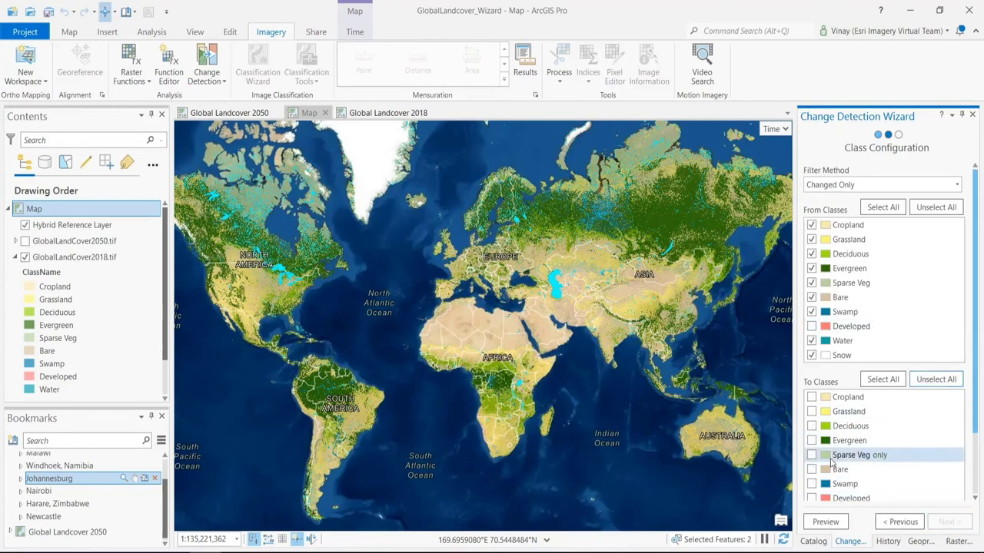
{"action": "left_click", "coordinate": [811, 498]}
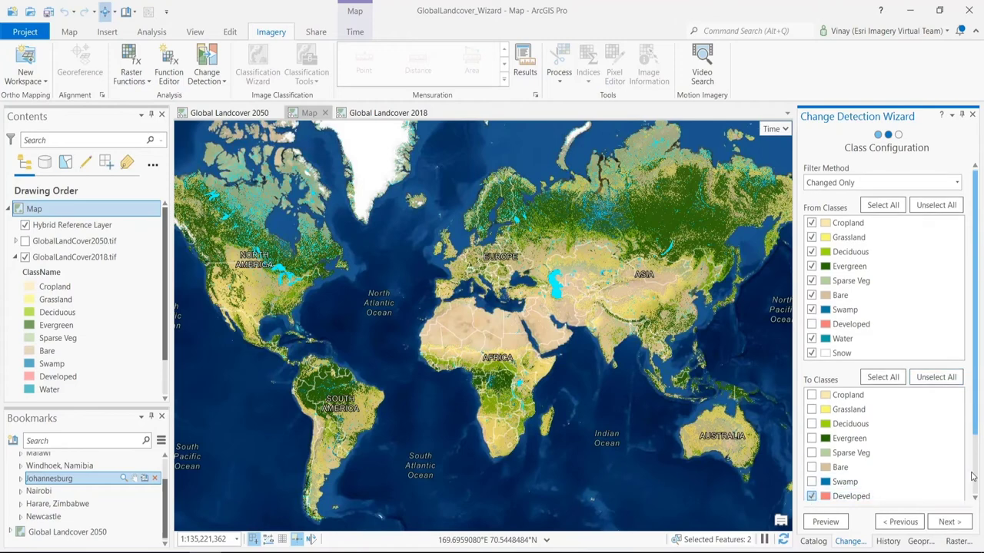
Set the transition class color method to To Color and generate a preview of the computed change.
{"action": "scroll", "coordinate": [845, 476], "scroll_direction": "down", "scroll_amount": 2}
{"action": "left_click", "coordinate": [884, 495]}
{"action": "left_click", "coordinate": [950, 462]}
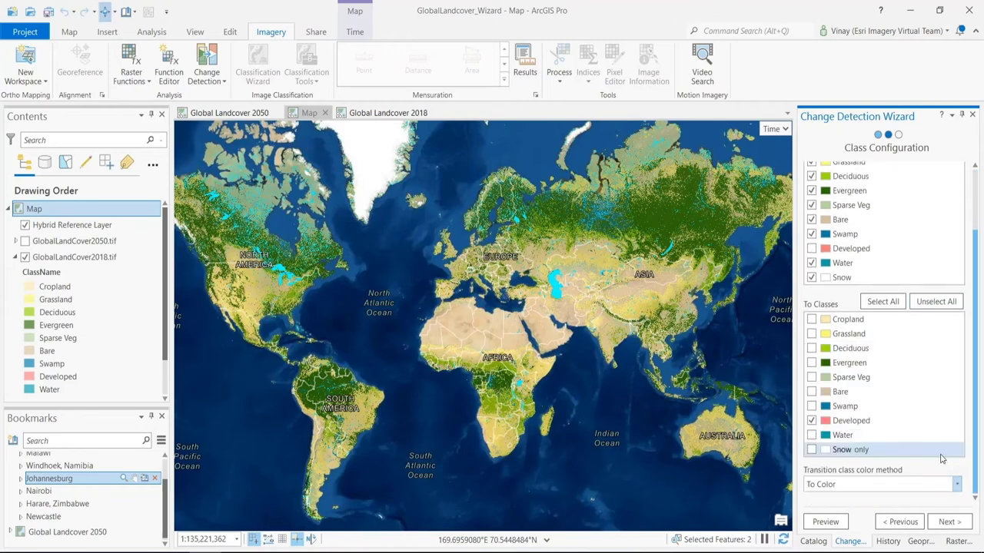
{"action": "left_click", "coordinate": [825, 521]}
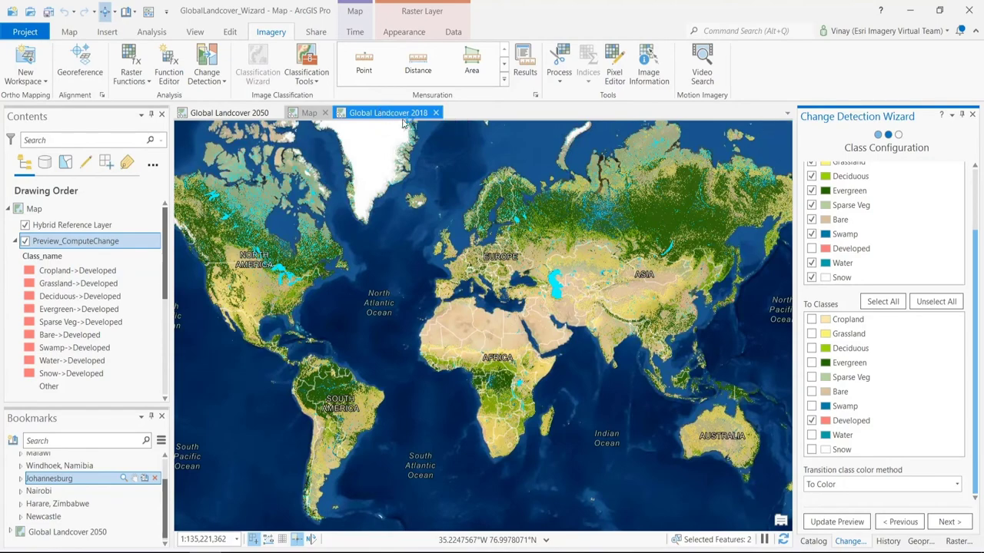
Dock the Global Landcover 2018 view beside the change preview map and compare both at the Johannesburg, Nairobi, Harare, Zimbabwe and Newcastle bookmarks.
{"action": "left_click_drag", "start_coordinate": [383, 112], "coordinate": [514, 328]}
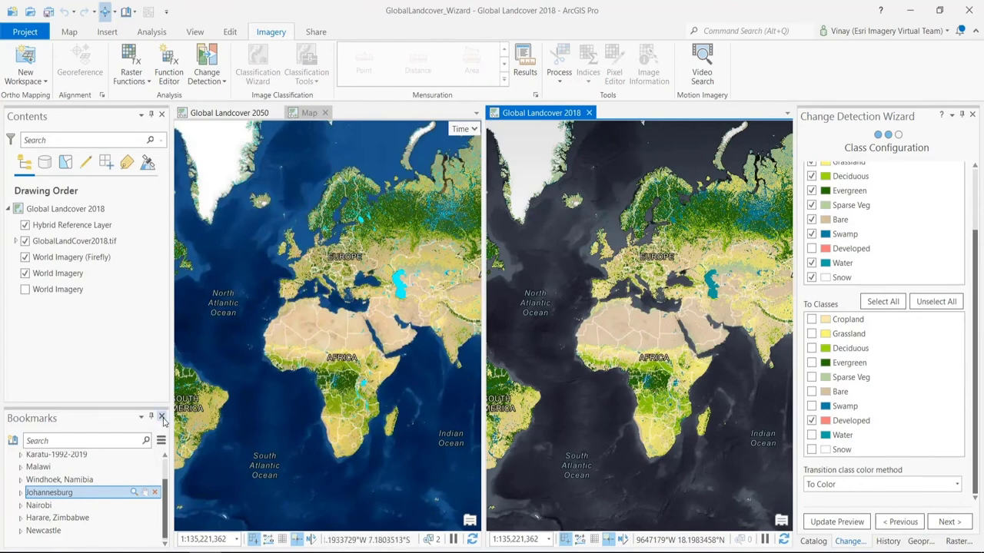
{"action": "left_click", "coordinate": [78, 493]}
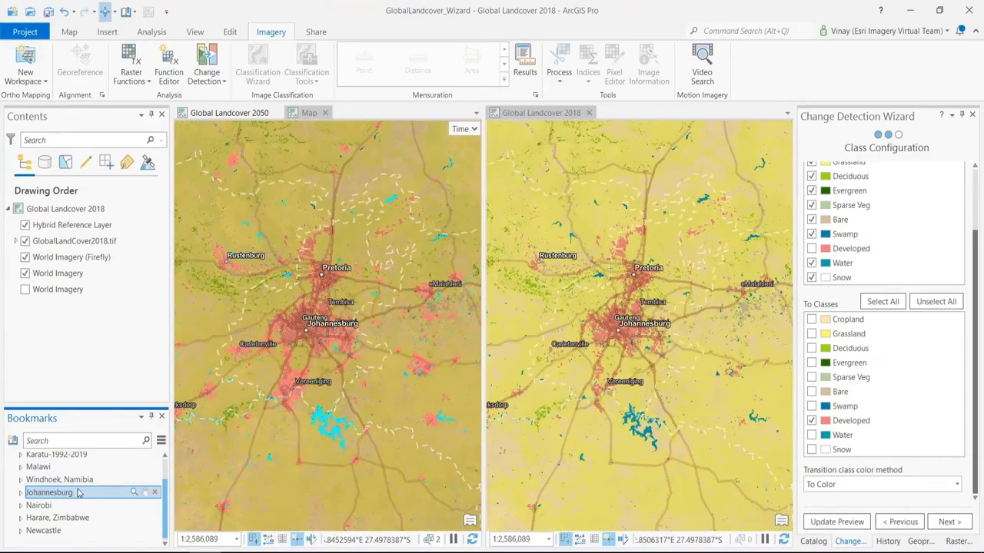
{"action": "left_click", "coordinate": [78, 506]}
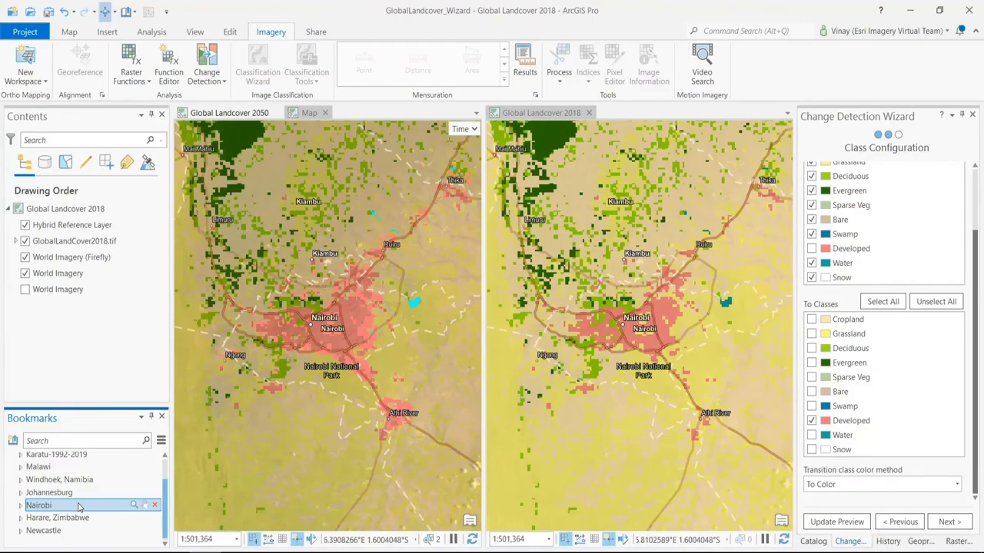
{"action": "left_click", "coordinate": [80, 518]}
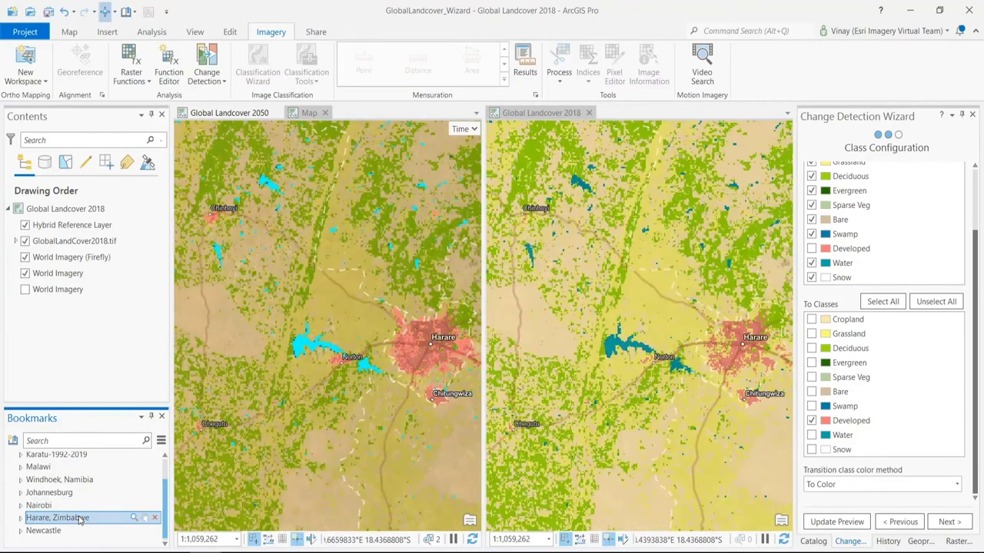
{"action": "left_click_drag", "start_coordinate": [324, 432], "coordinate": [284, 434]}
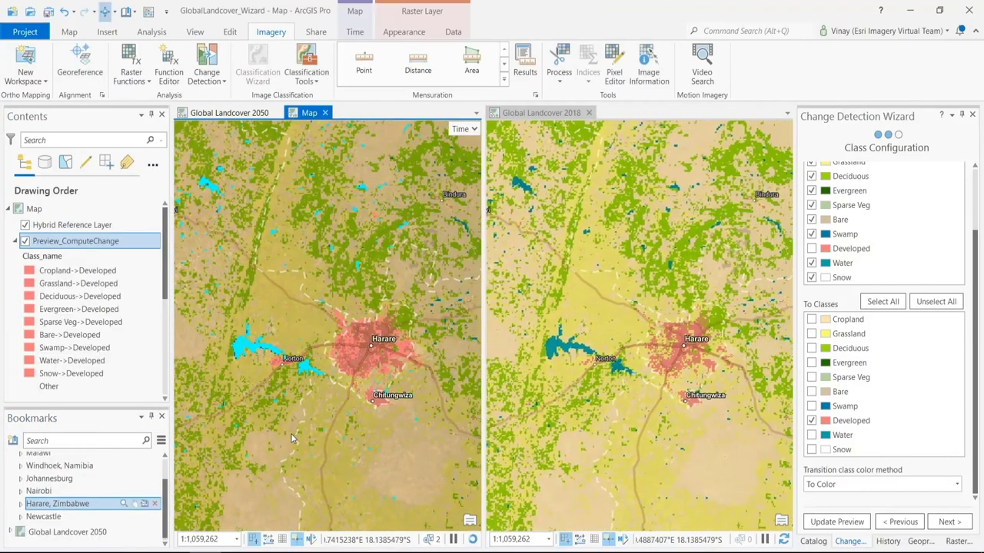
{"action": "left_click", "coordinate": [93, 516]}
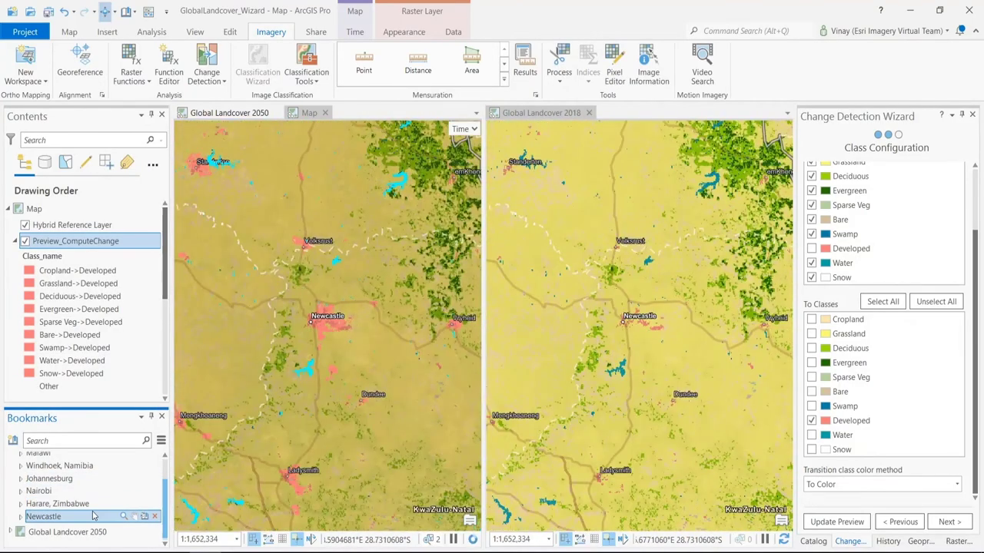
{"action": "scroll", "coordinate": [317, 358], "scroll_direction": "up", "scroll_amount": 2}
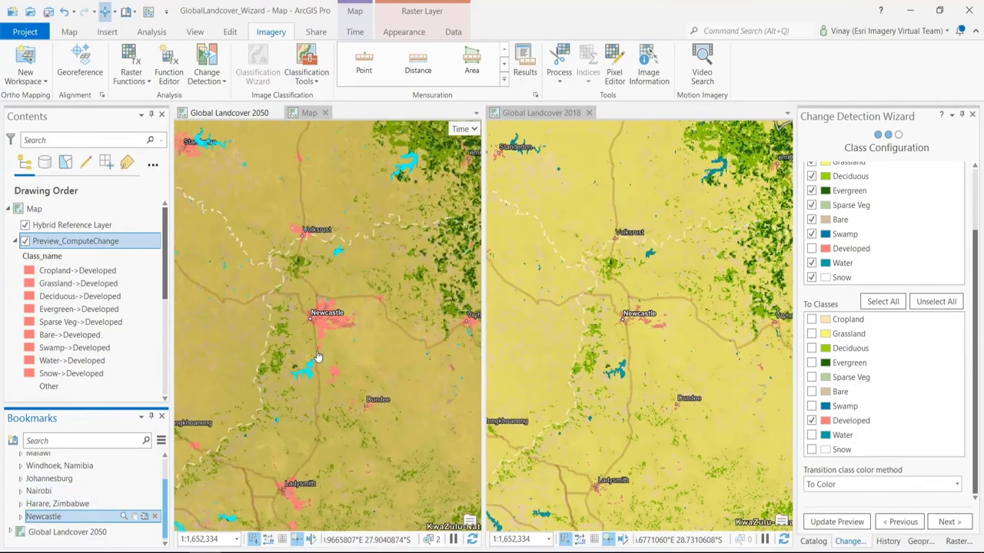